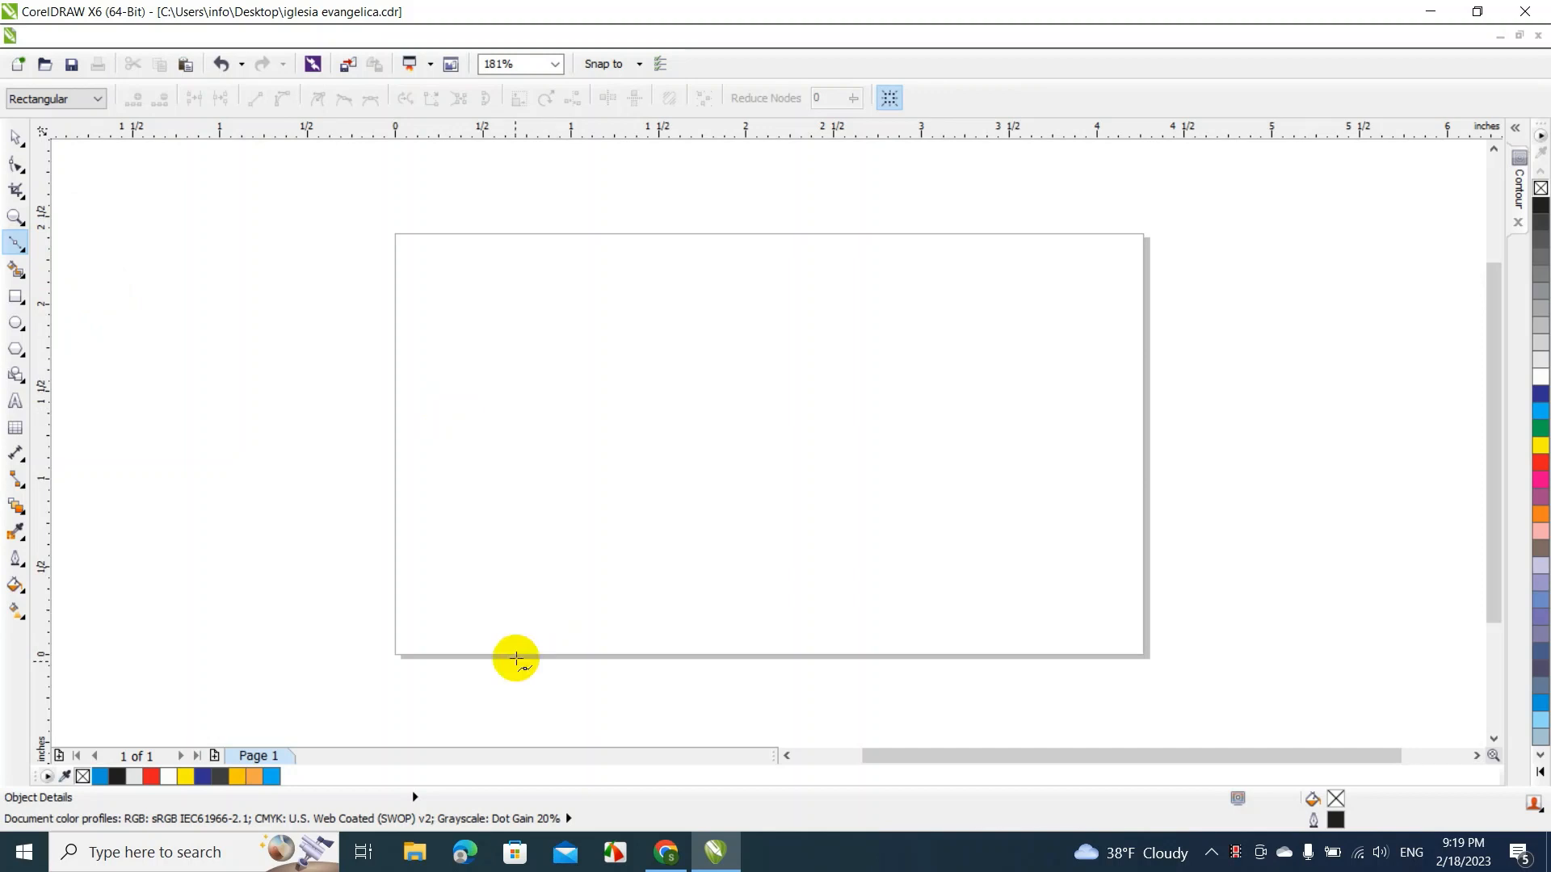
Draw the lower edge of the leaf's stem and the start of its lower edge as connected straight segments from near the page's bottom edge
click(524, 640)
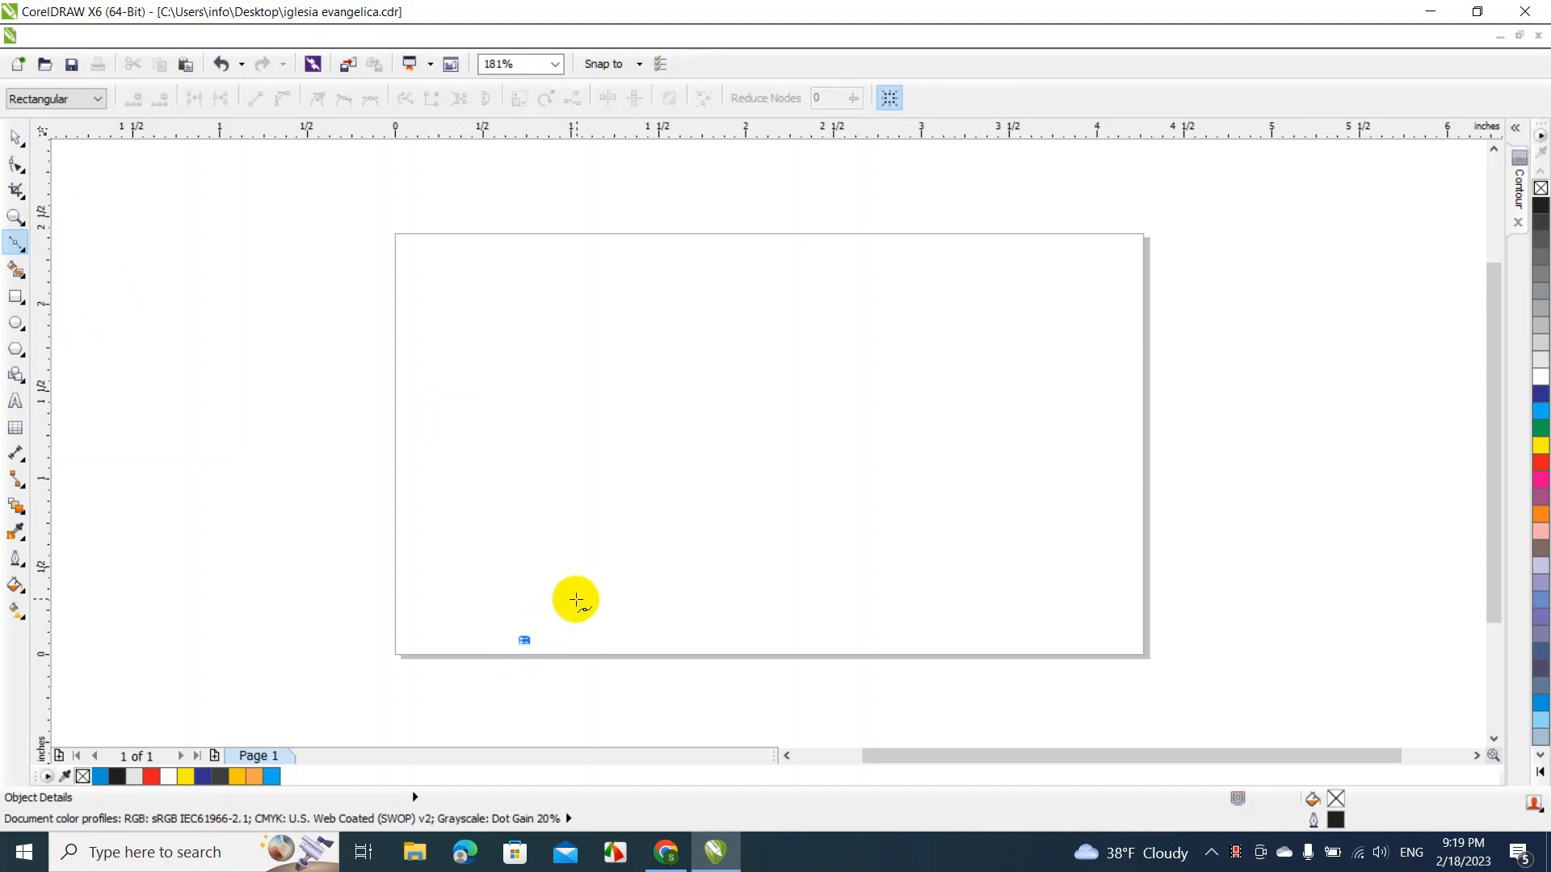
click(578, 596)
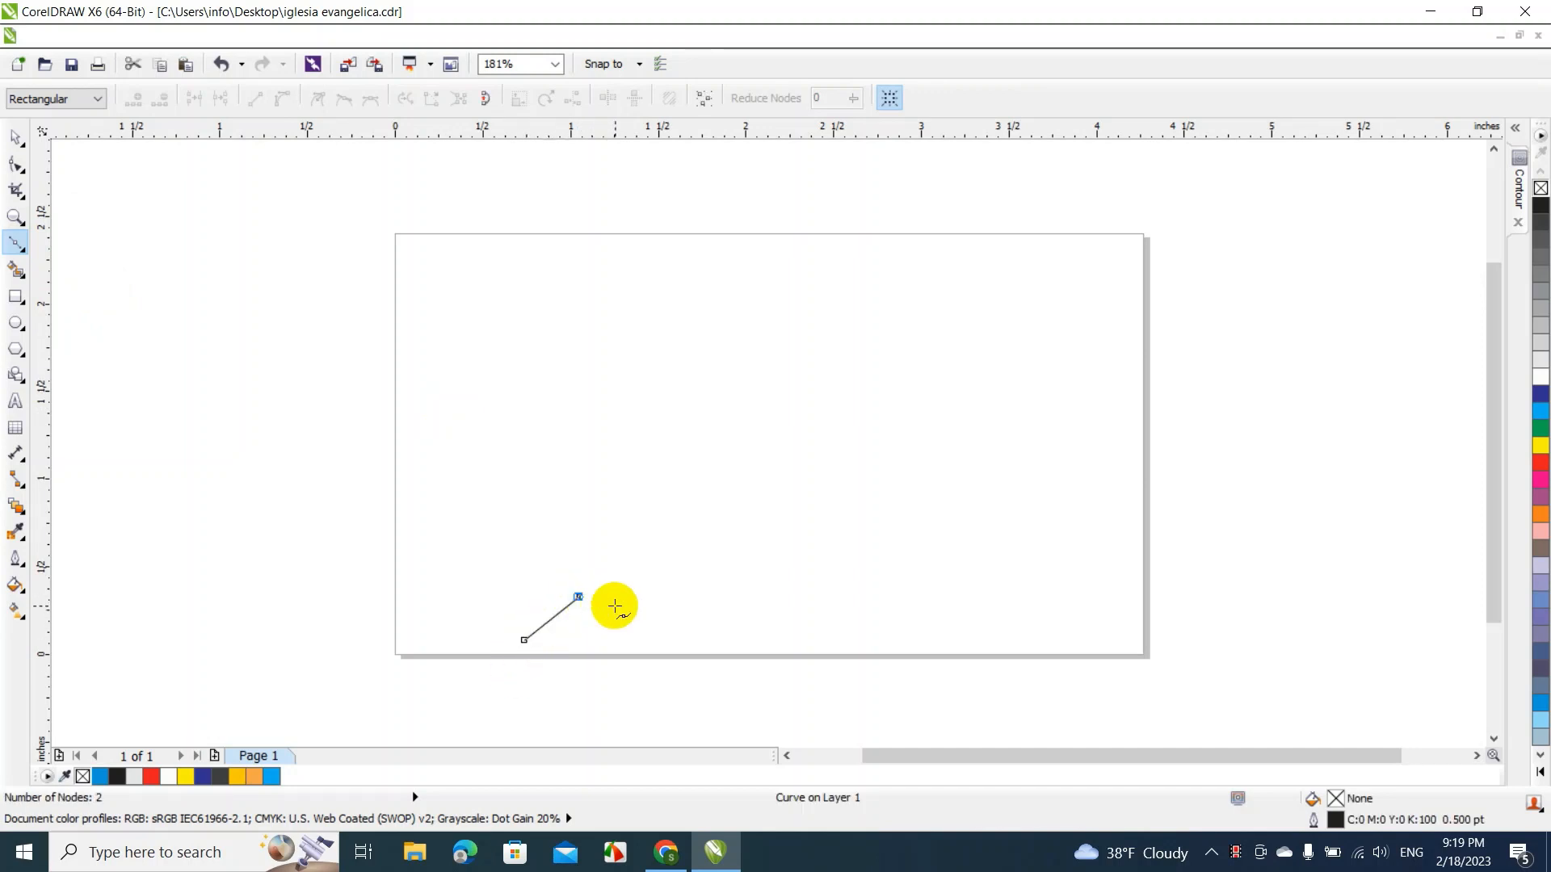
click(615, 605)
click(651, 610)
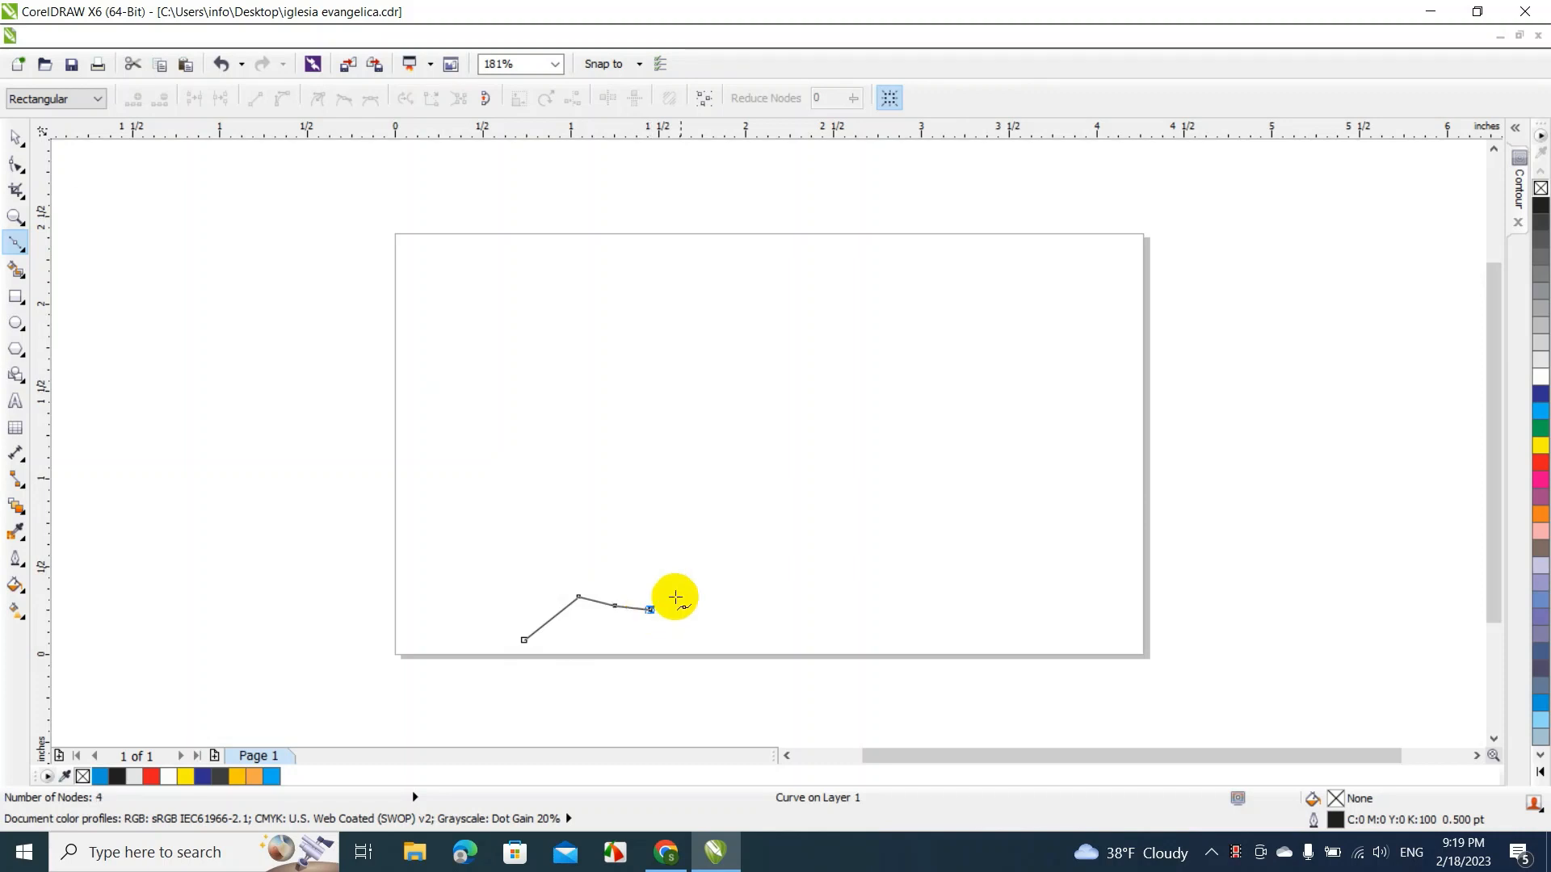
click(687, 591)
click(727, 562)
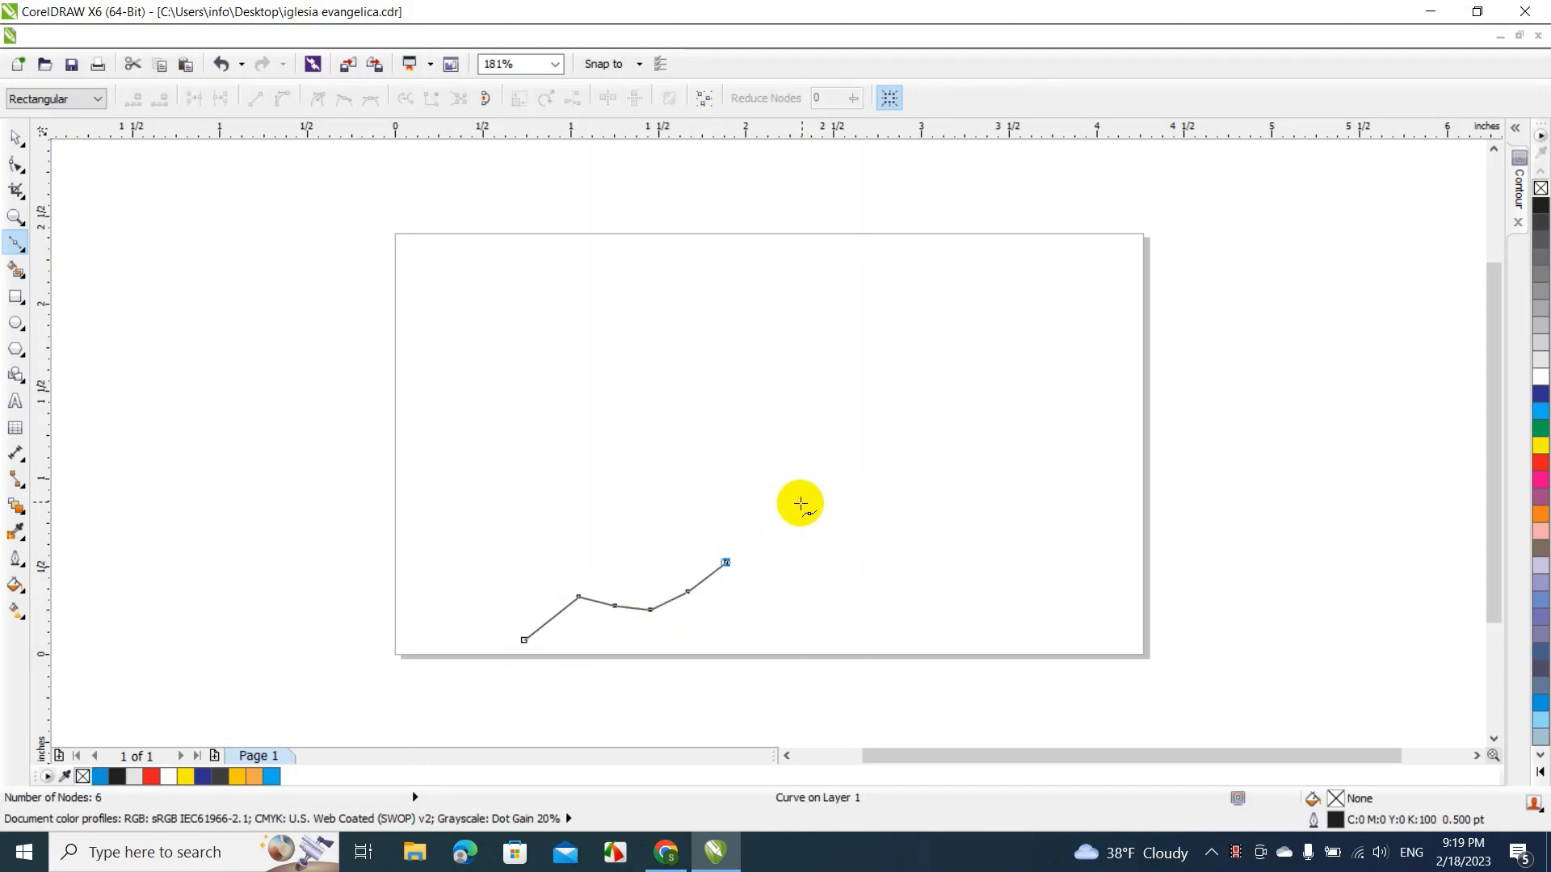
Extend the outline with straight segments up the leaf's right edge to a pointed tip
click(804, 498)
click(828, 431)
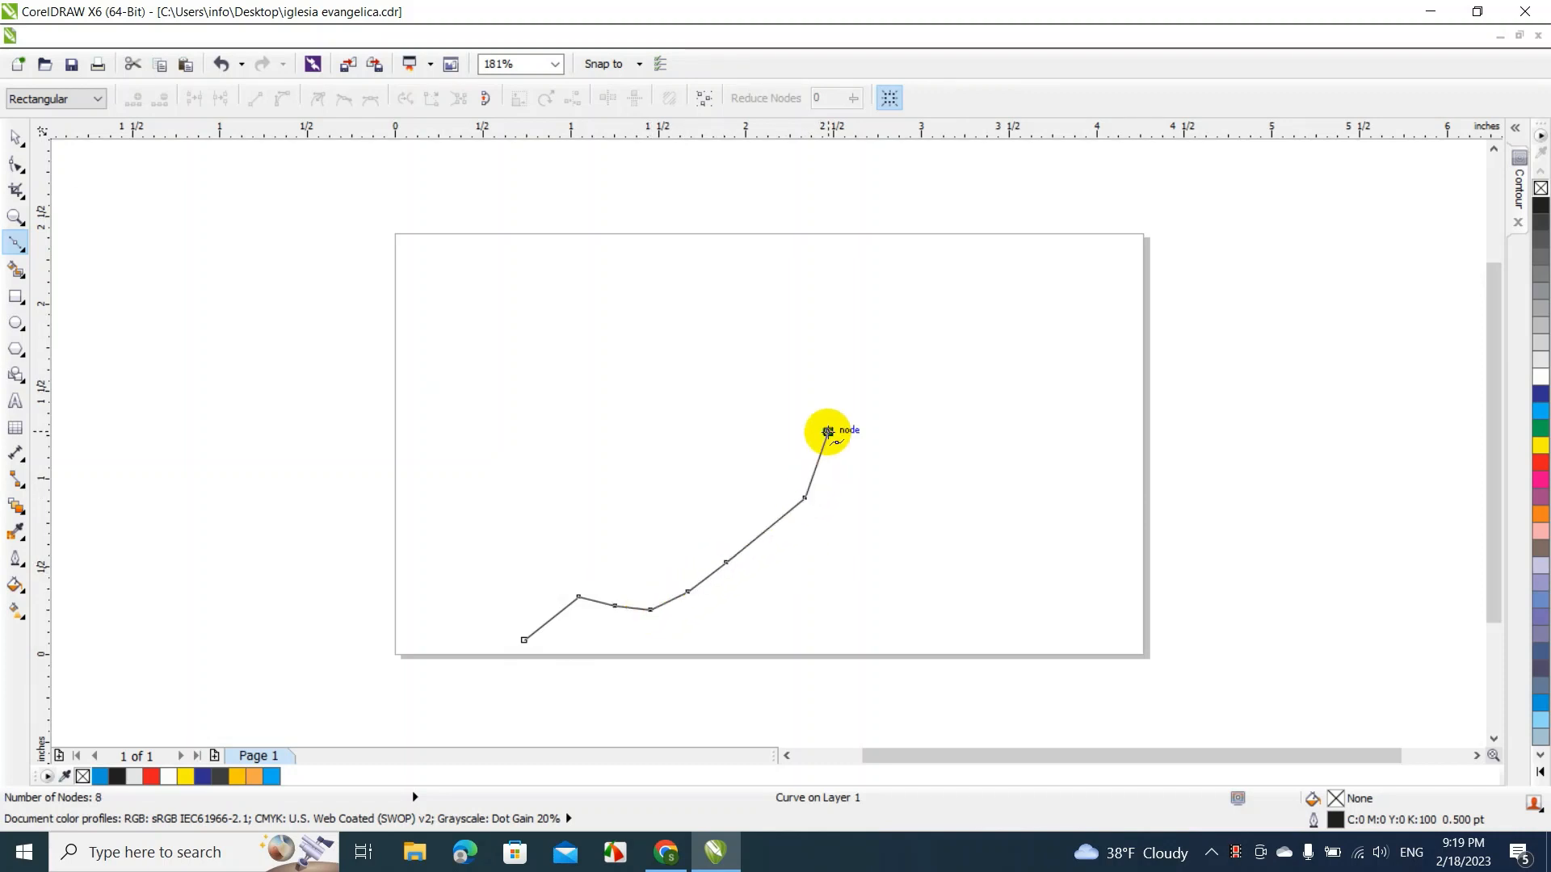
click(832, 389)
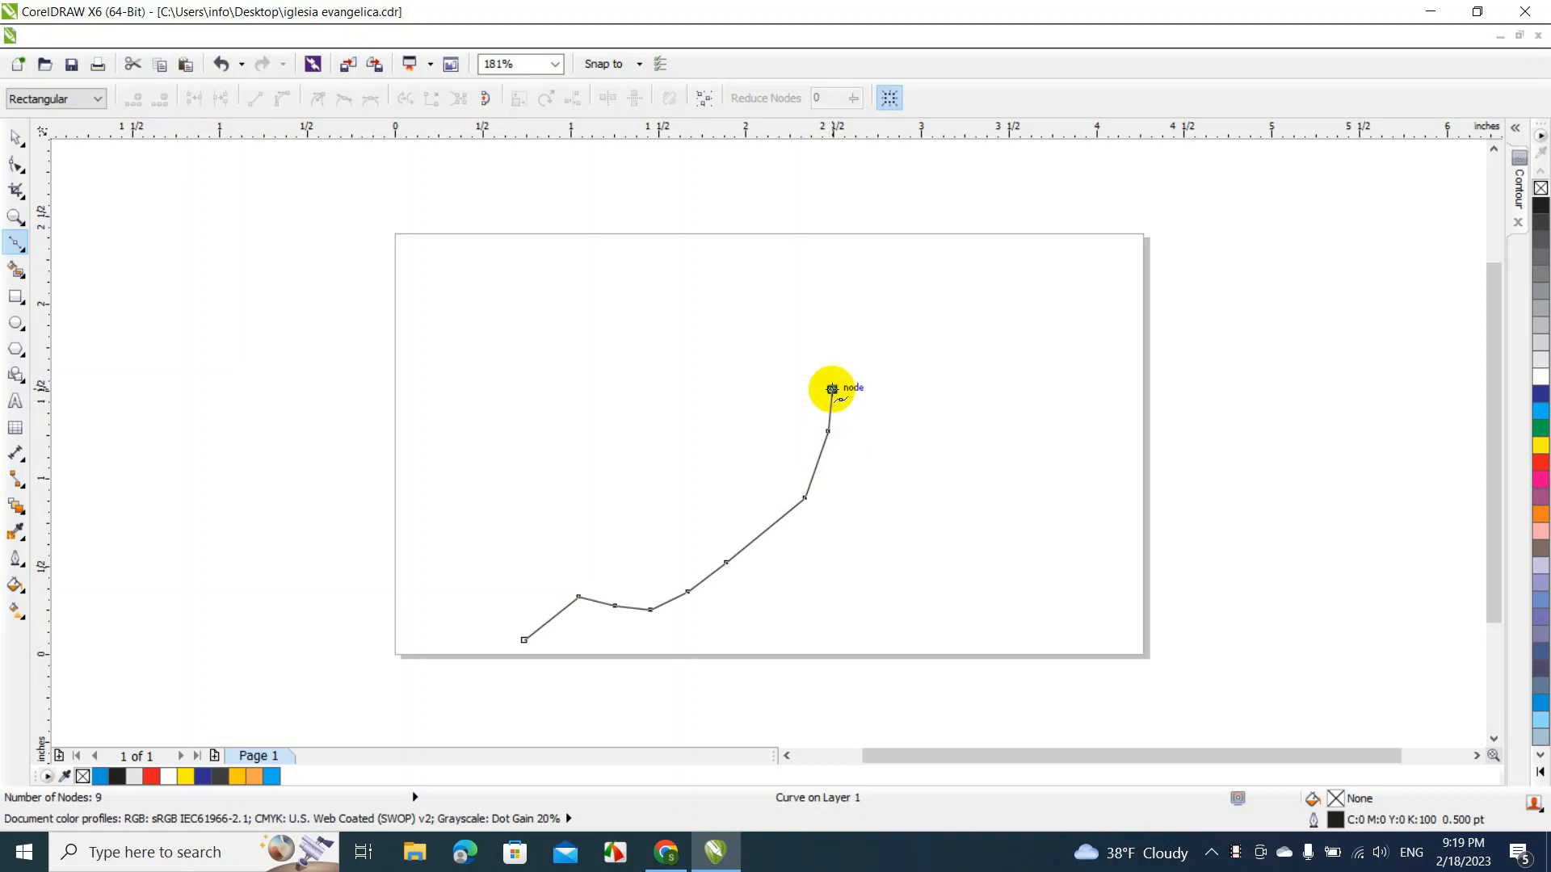
click(844, 334)
click(860, 326)
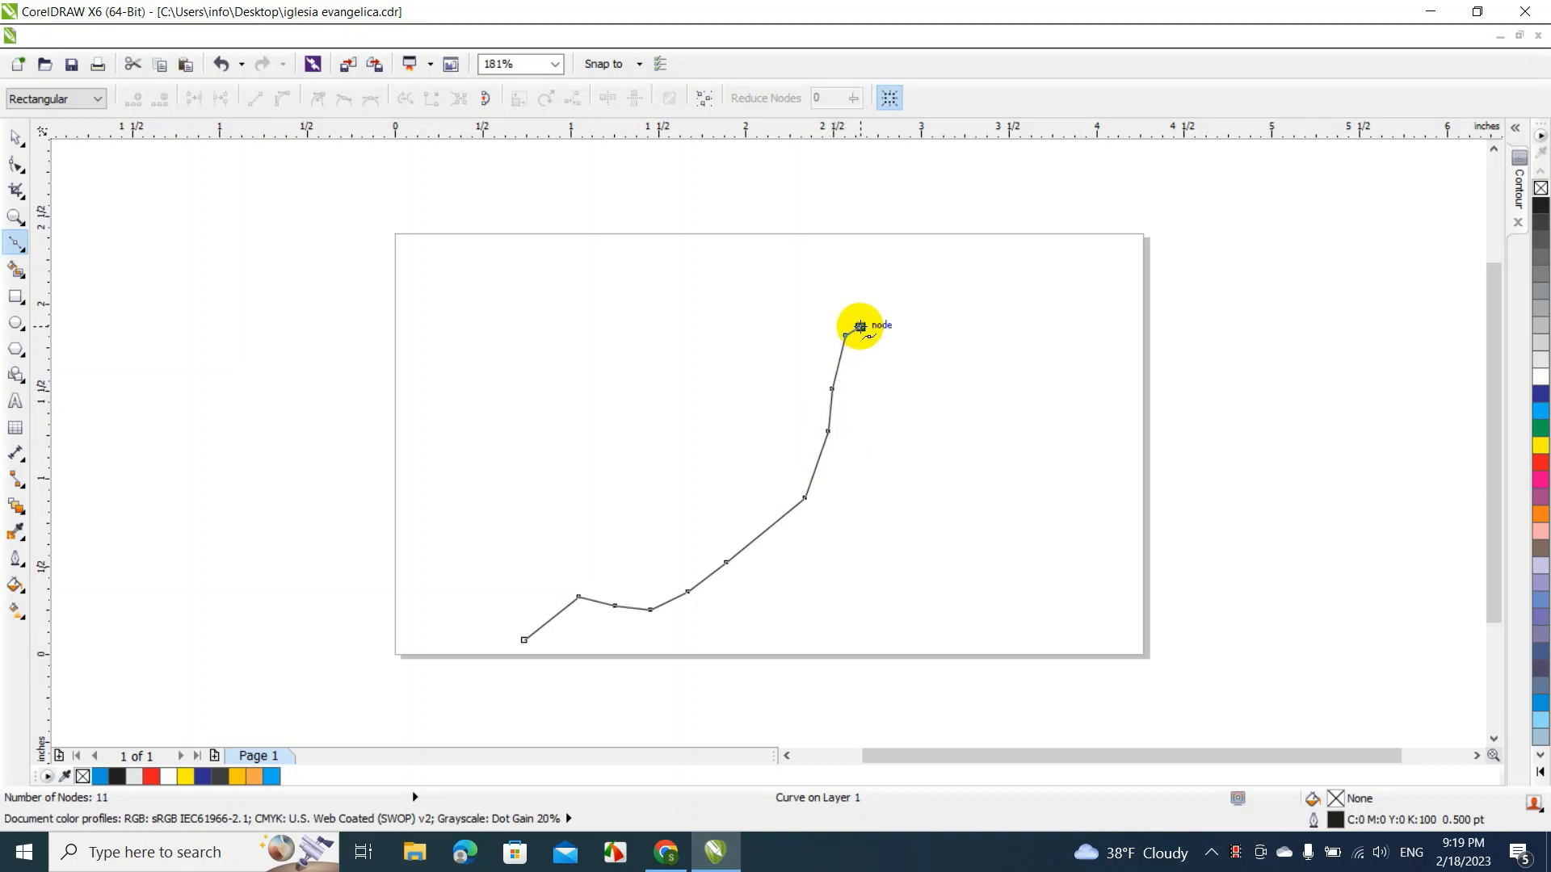
Draw the leaf's upper and left edges from the tip around and down to a point just above the stem
click(821, 327)
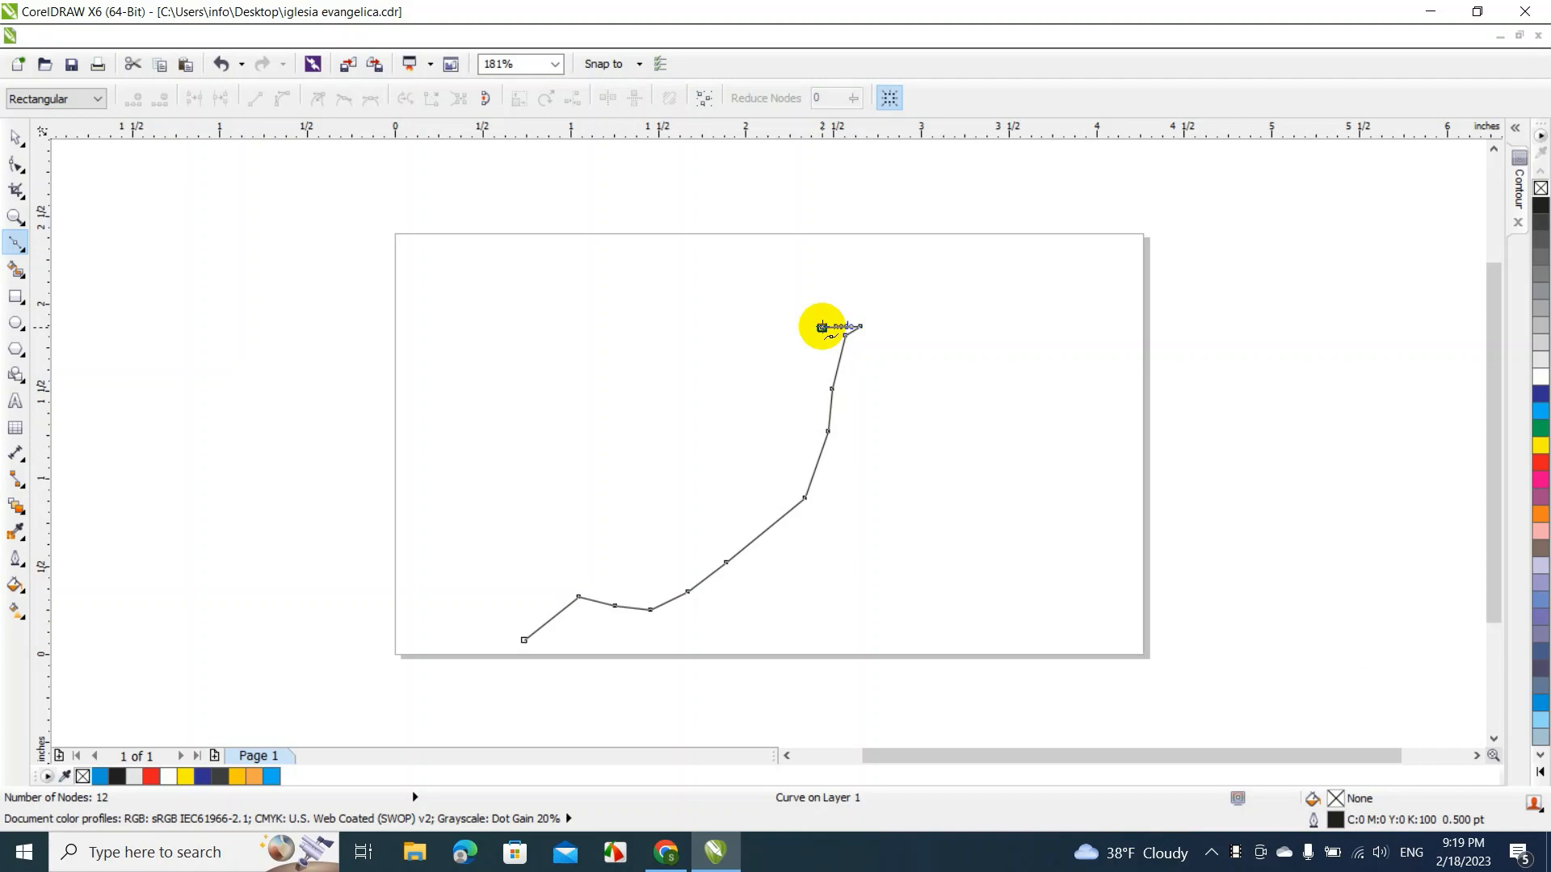
click(783, 337)
click(725, 339)
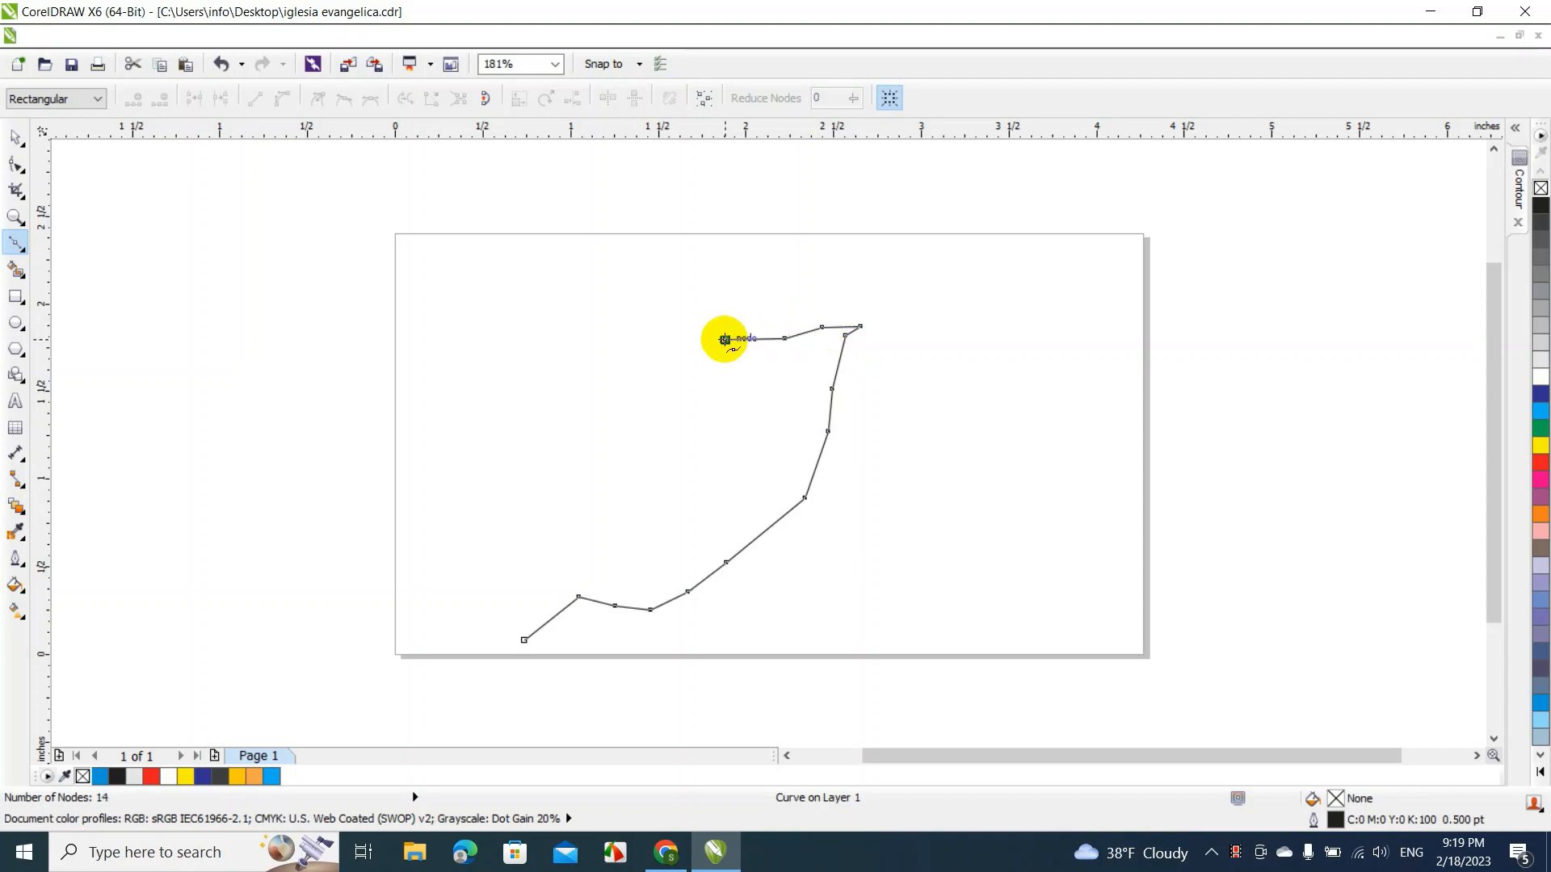
click(638, 364)
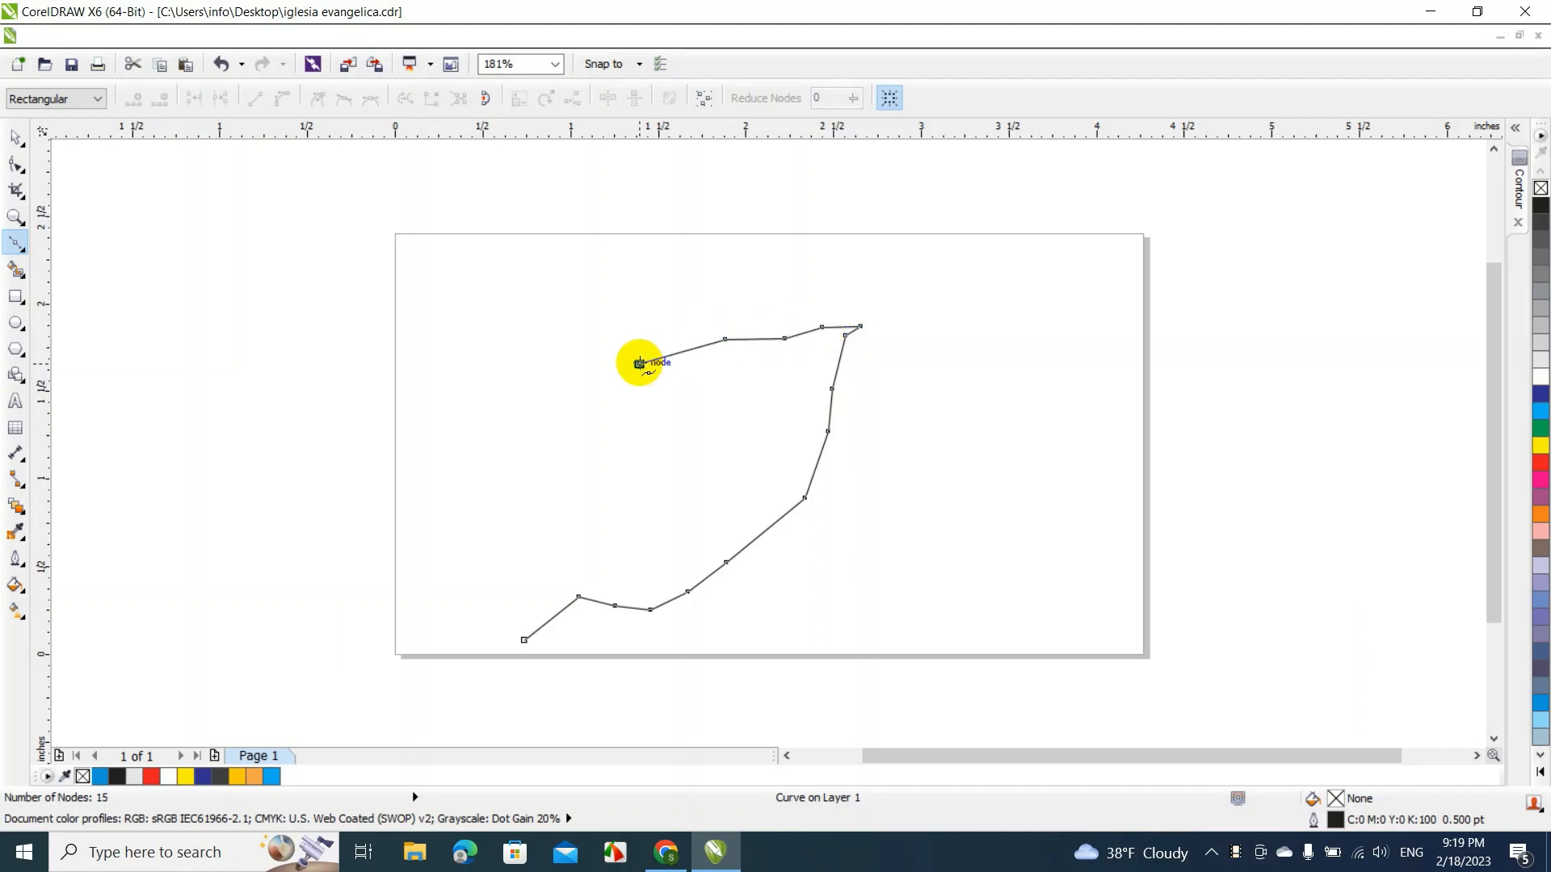
click(571, 416)
click(535, 461)
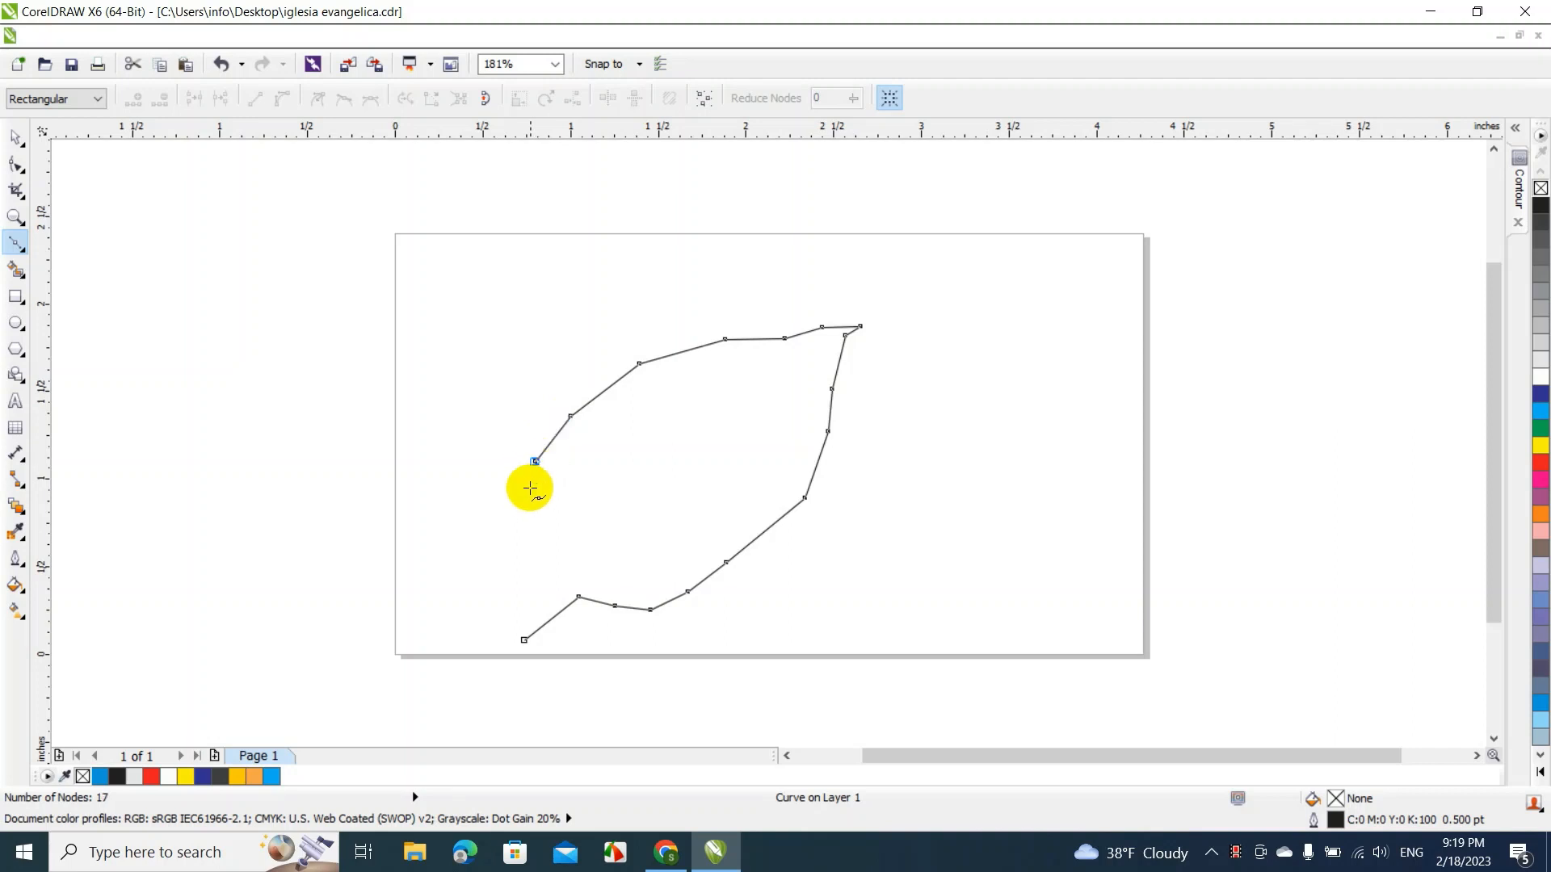
click(529, 499)
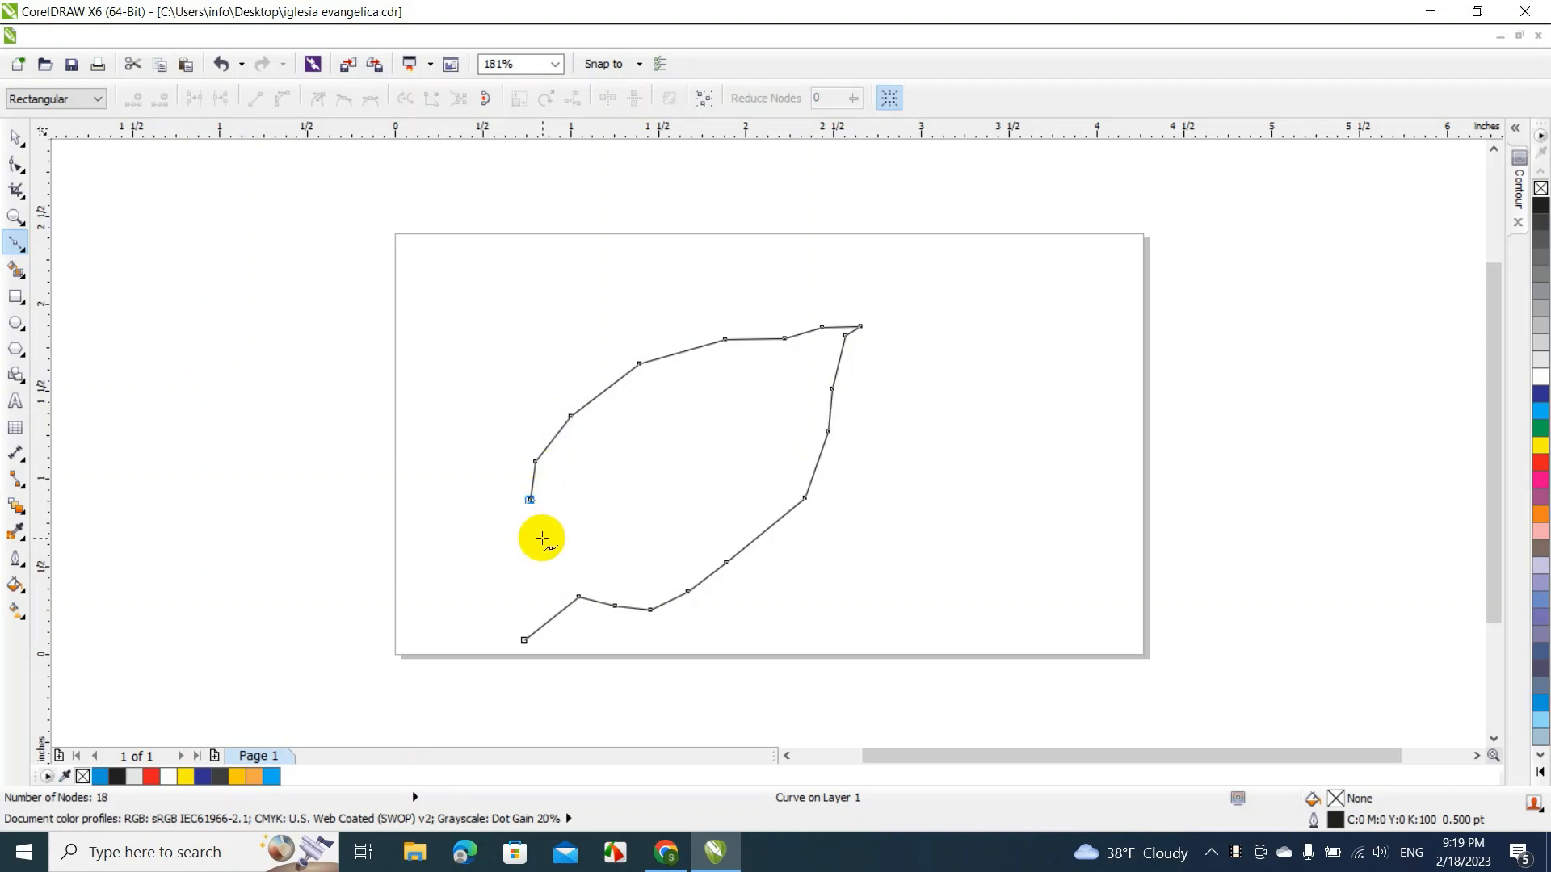
click(541, 537)
click(551, 555)
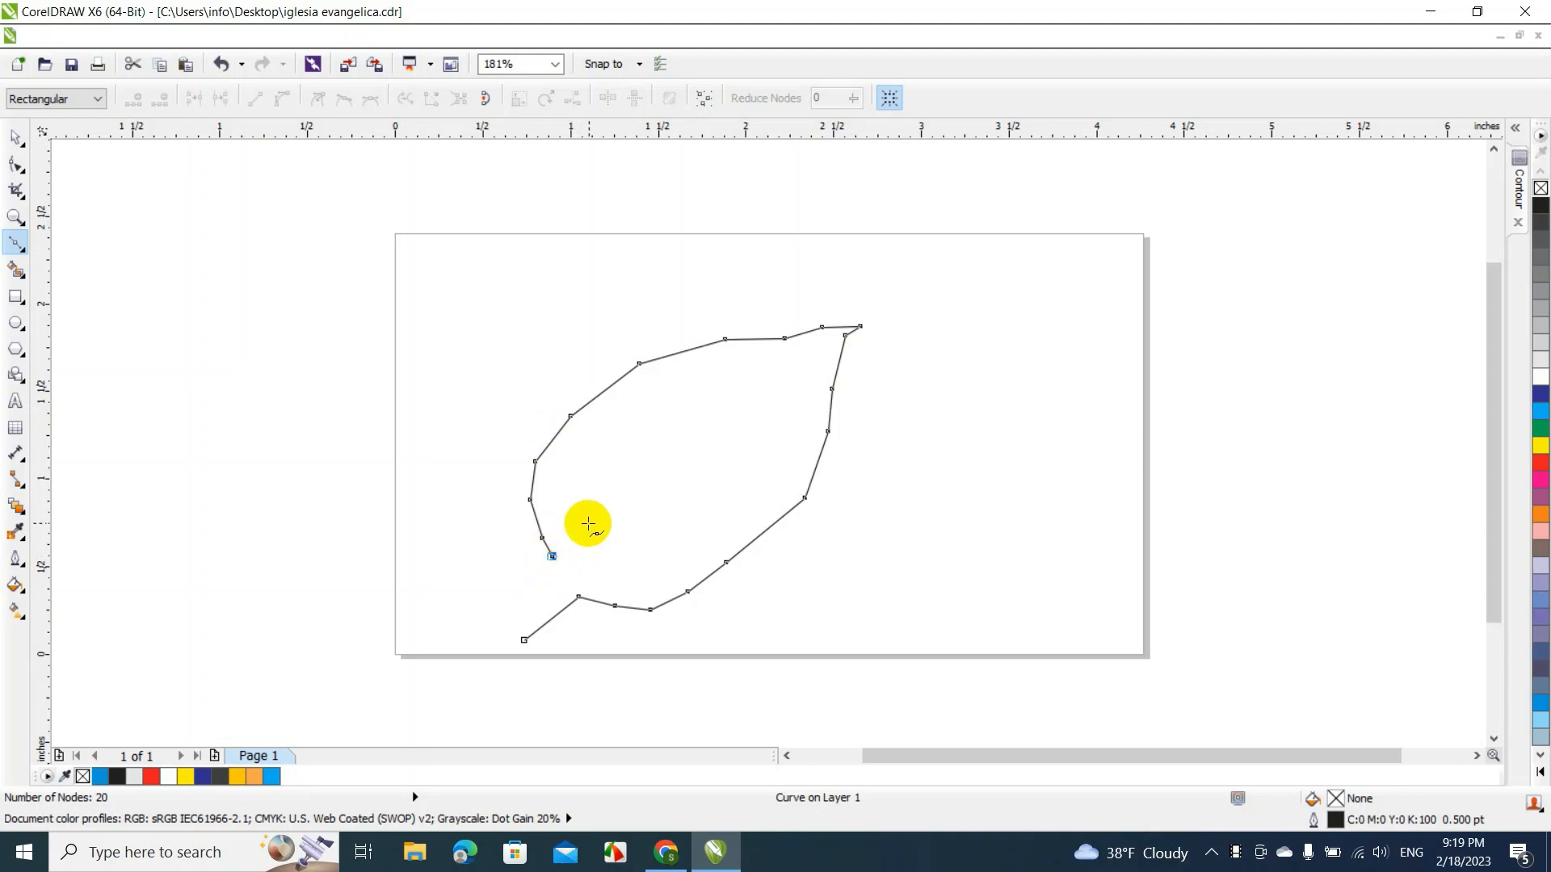
Extend the outline into the leaf, forming the first narrow vein spike on the upper-left side and continuing along the midrib
click(588, 523)
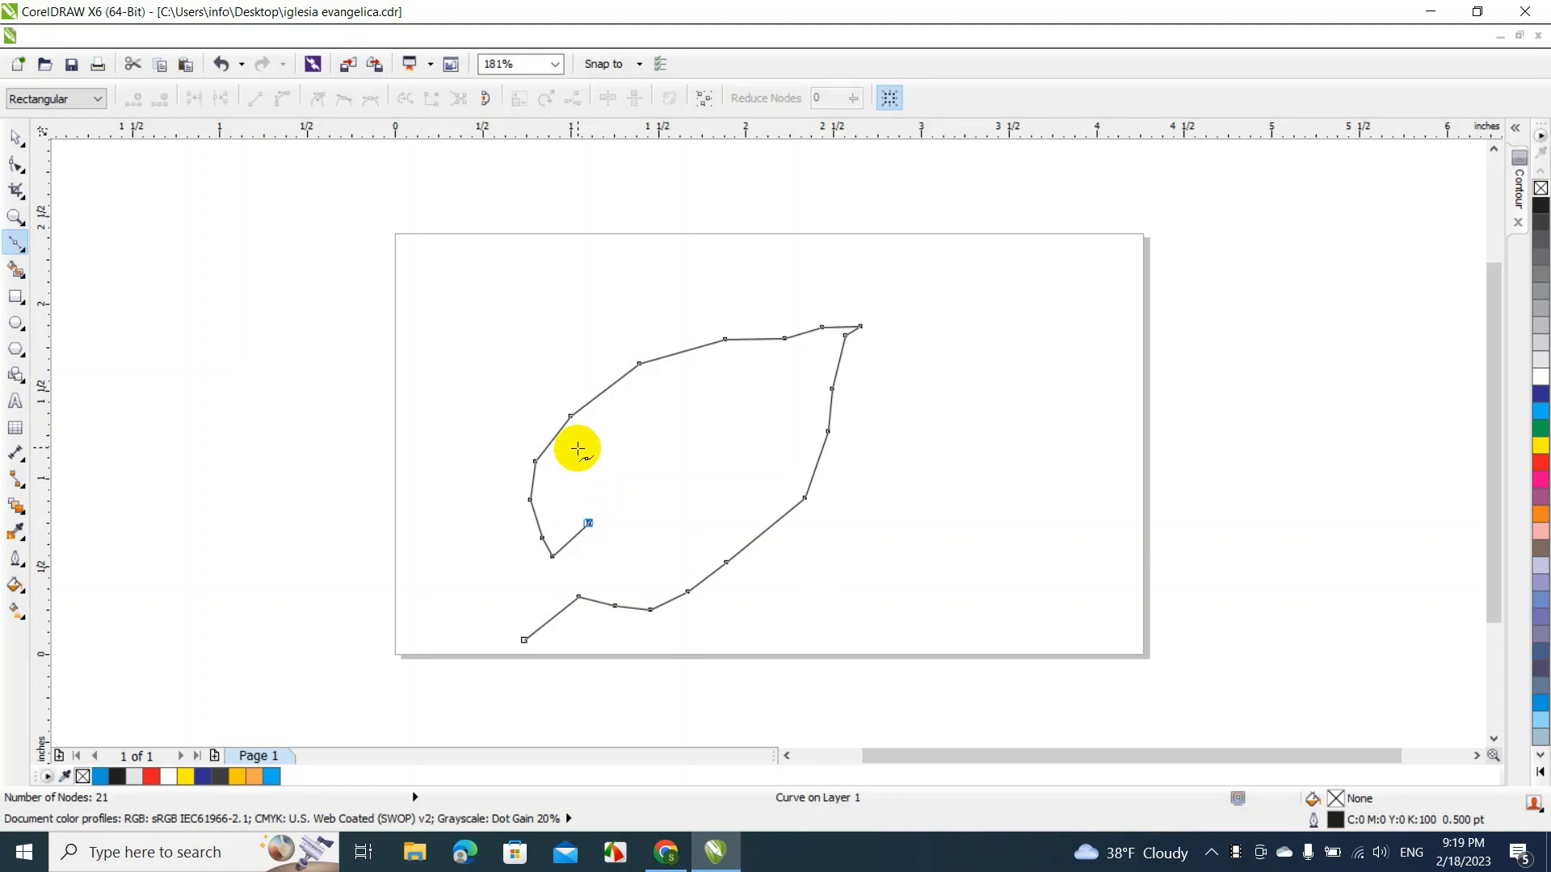
click(577, 446)
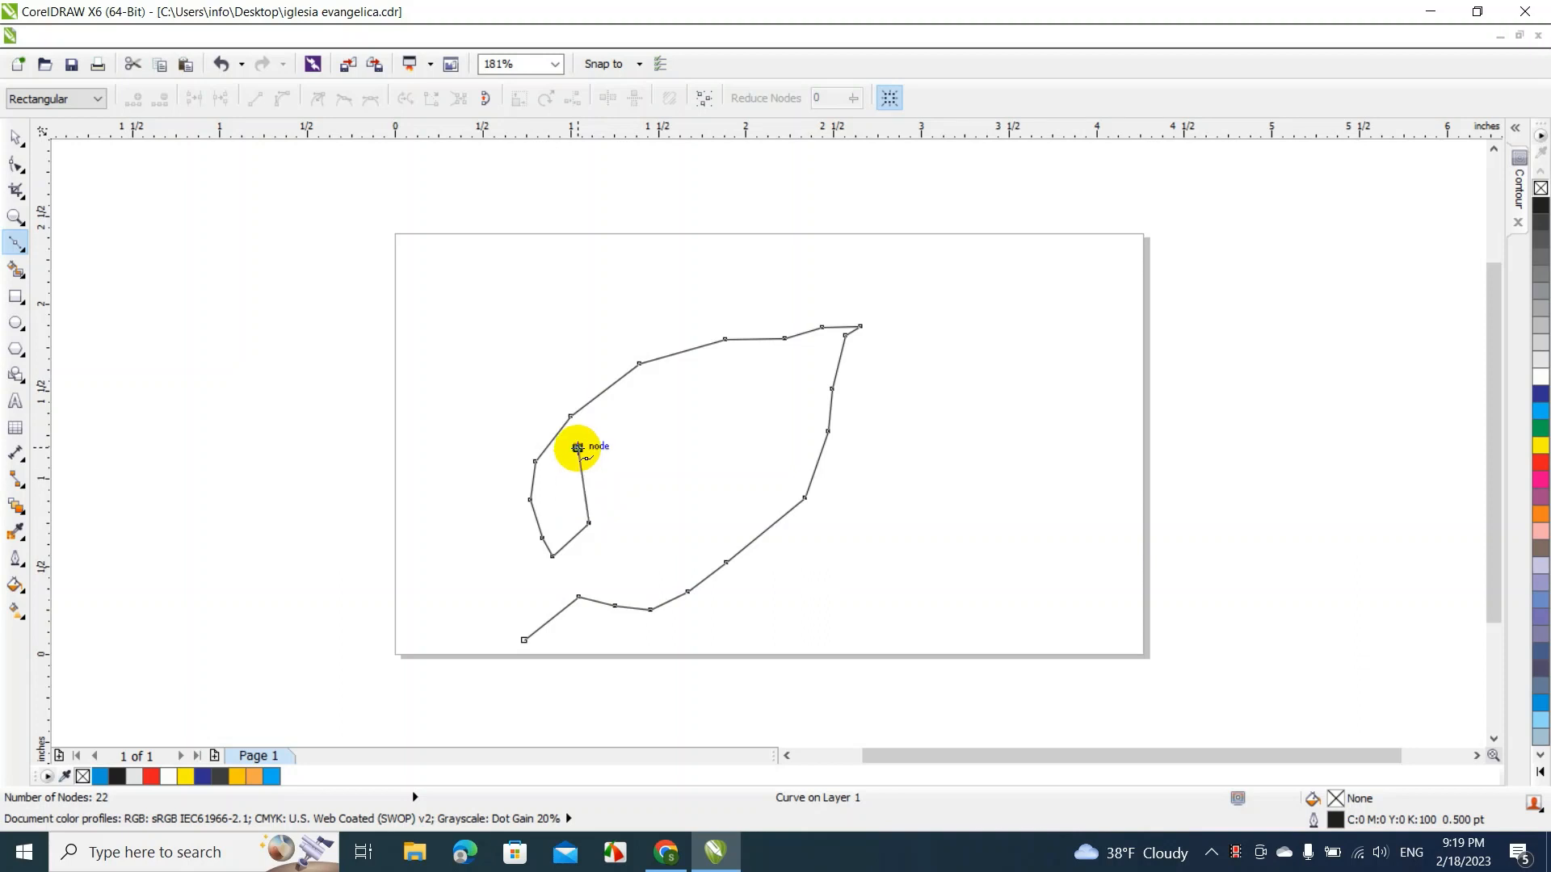
click(611, 509)
click(643, 470)
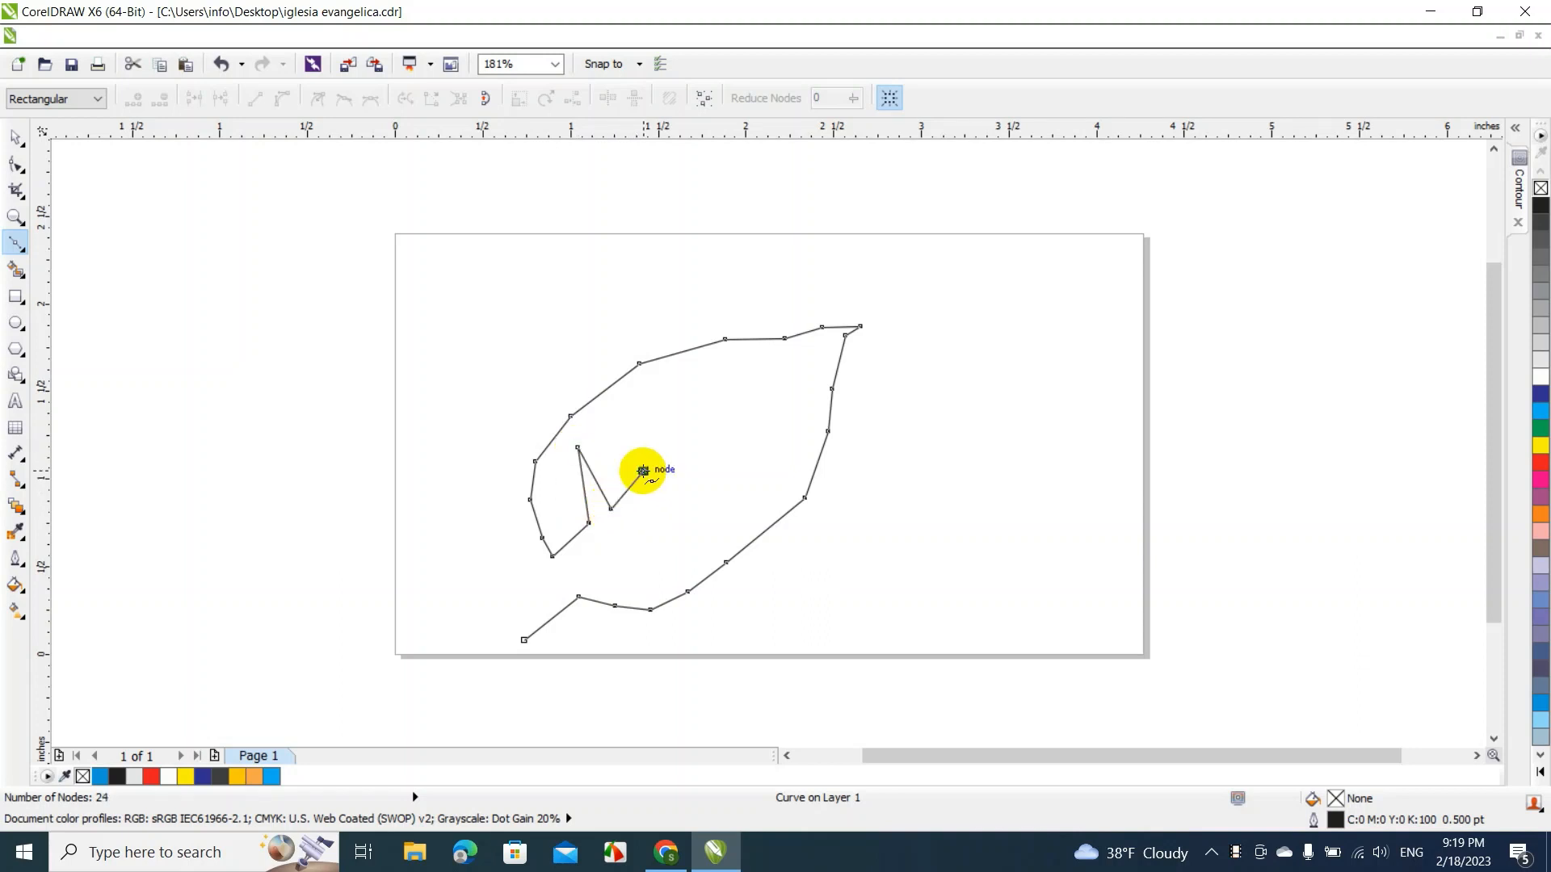
click(654, 461)
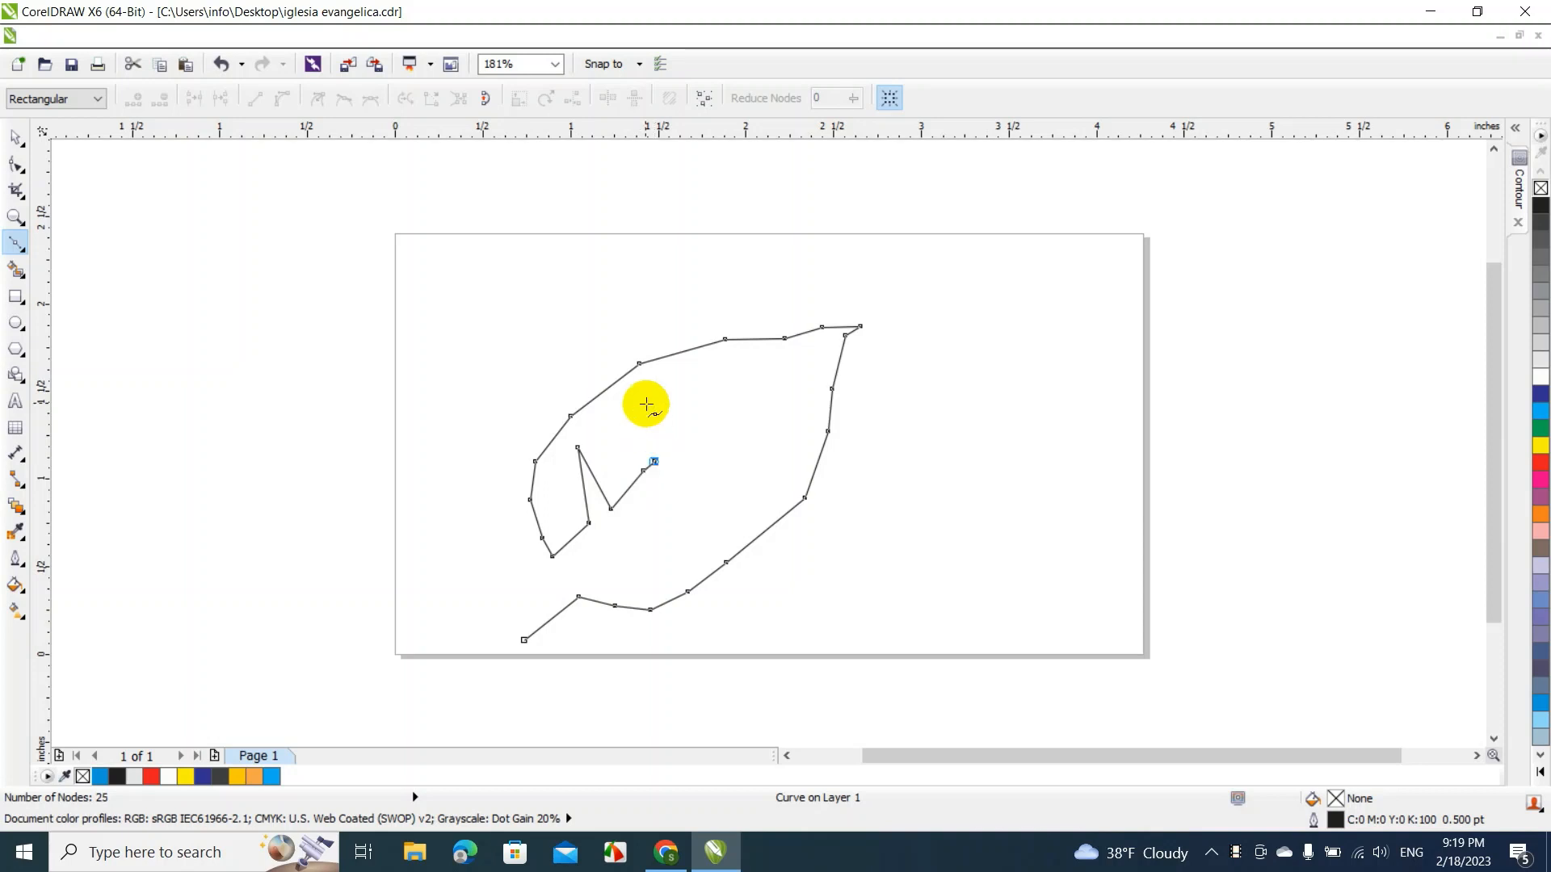
Draw the second upper-left vein spike, then extend the midrib to a point near the leaf tip and start back down its other side
click(645, 402)
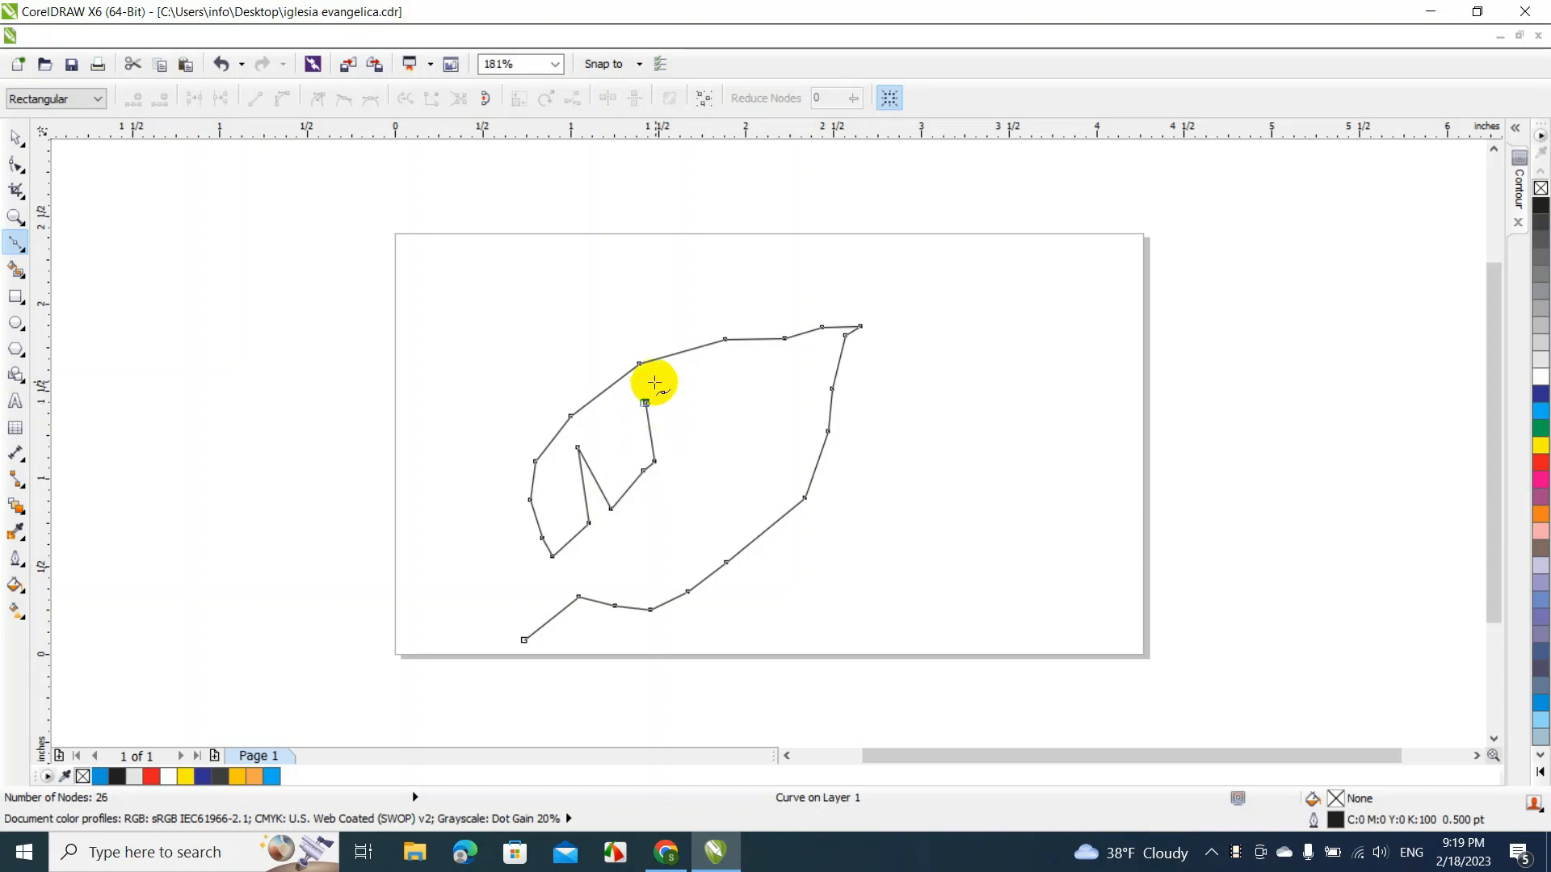
click(655, 382)
click(661, 420)
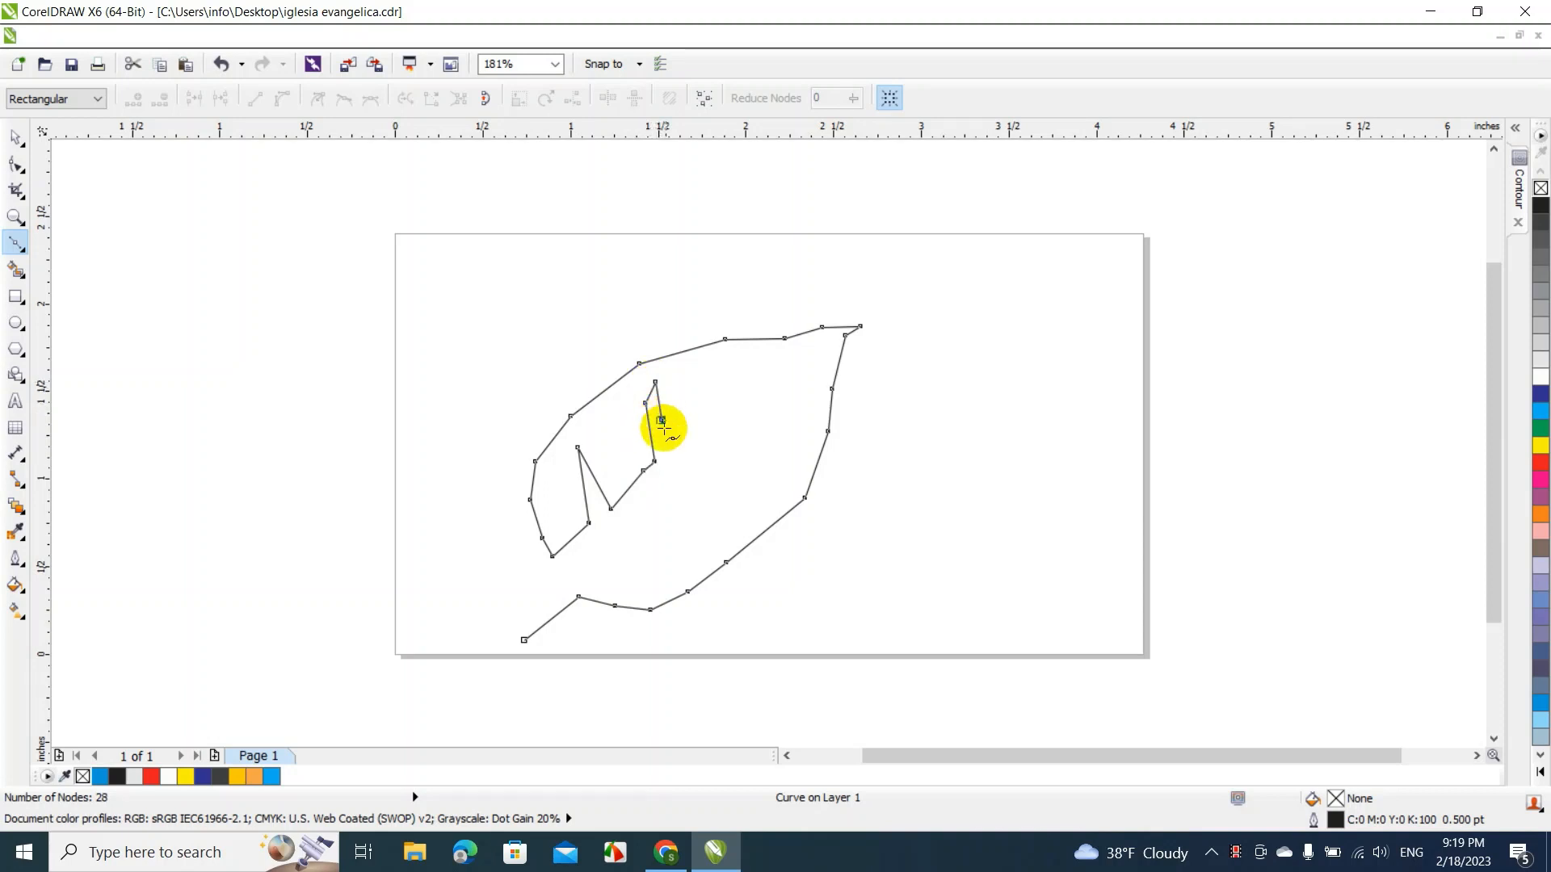
click(671, 446)
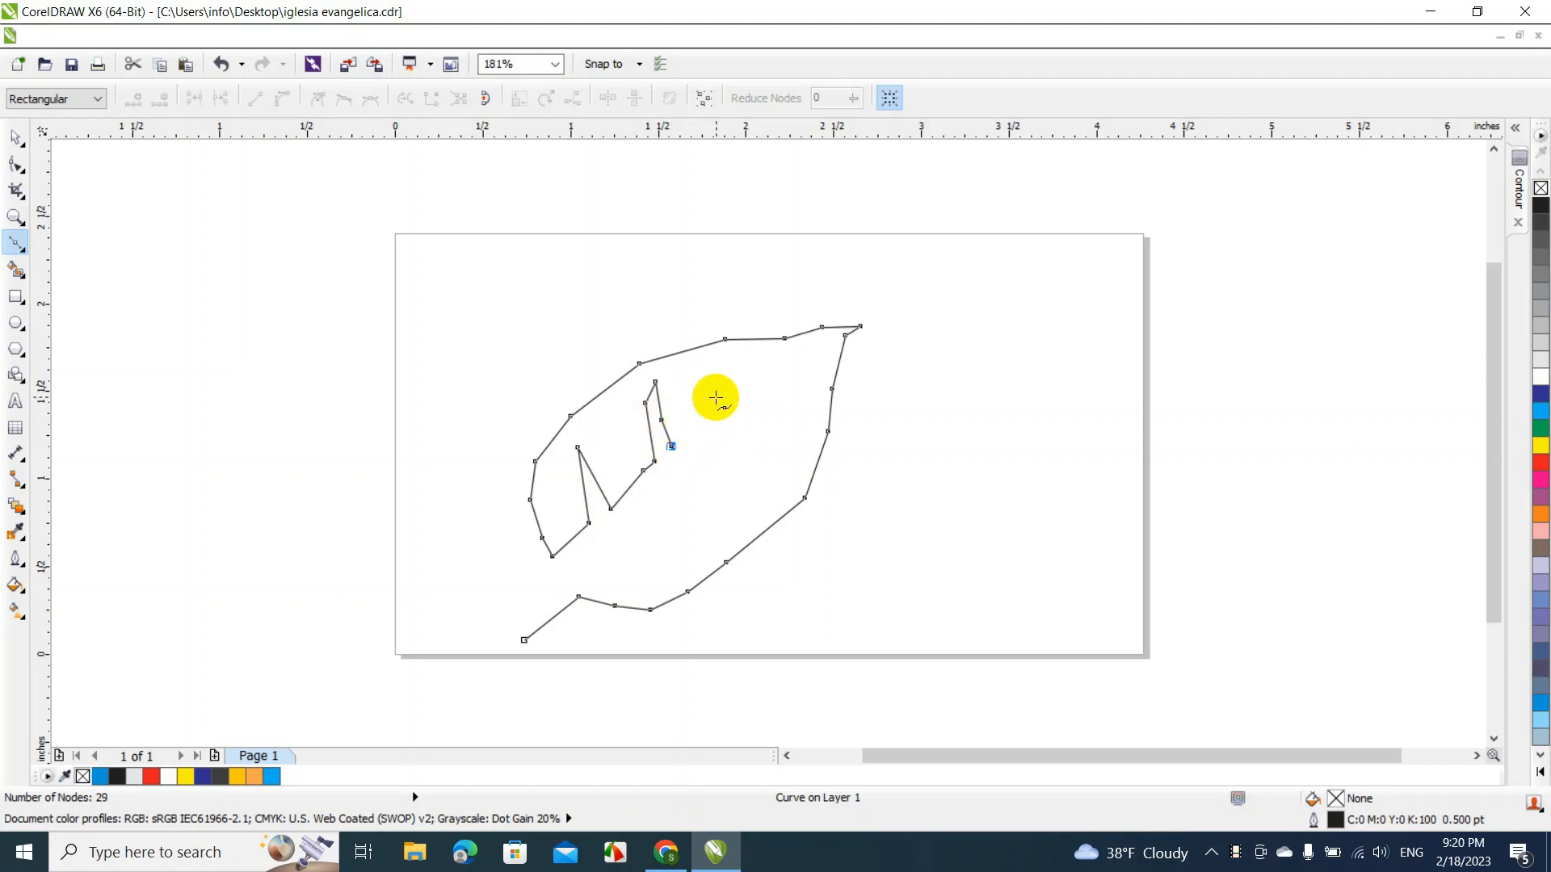
click(778, 364)
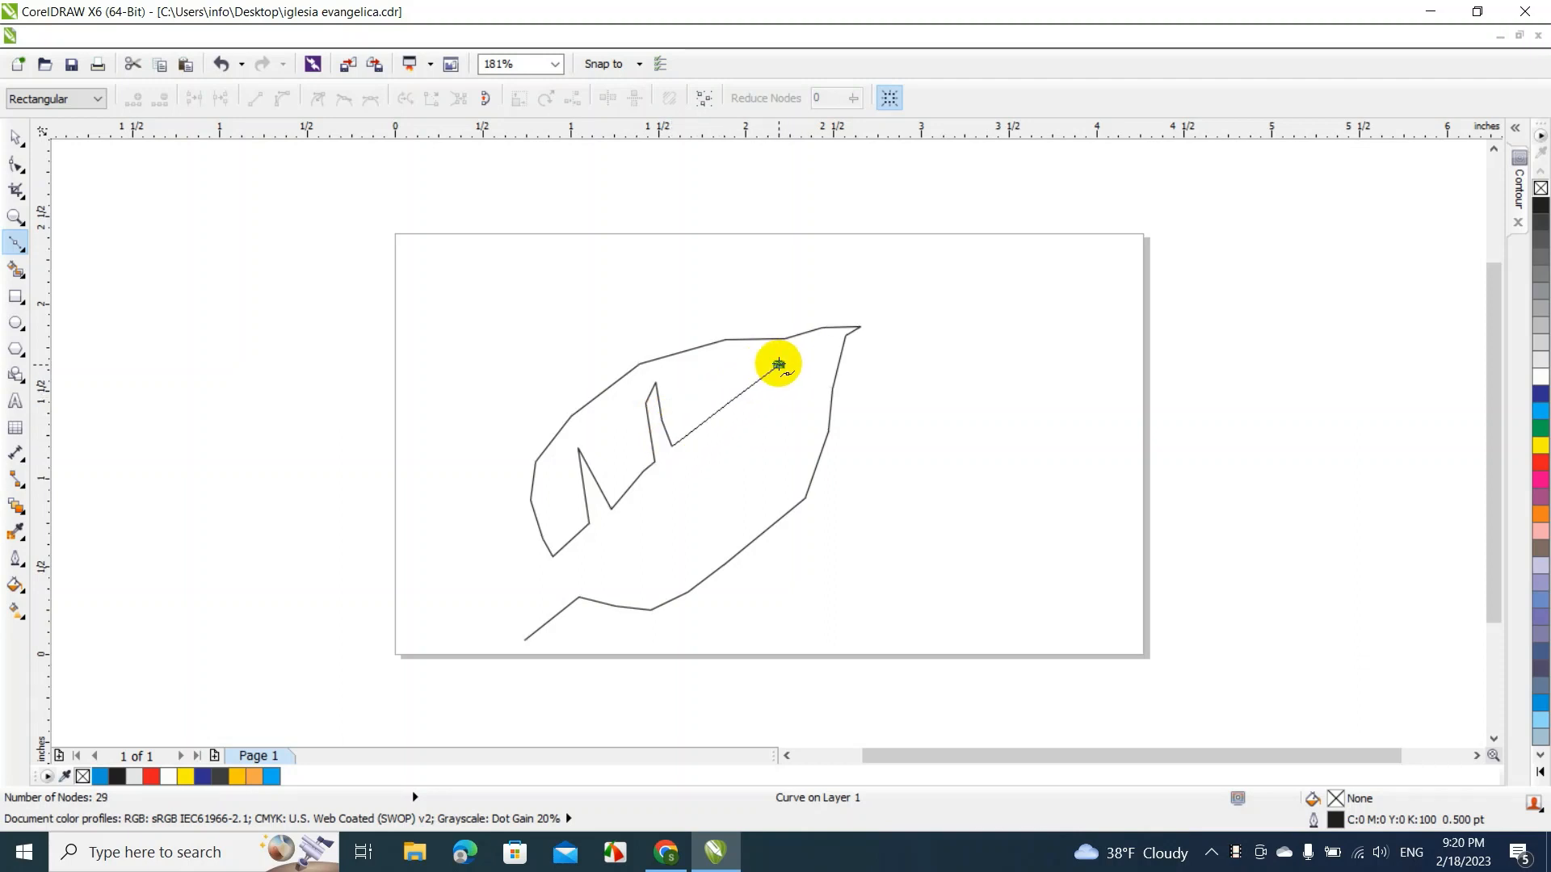
click(722, 434)
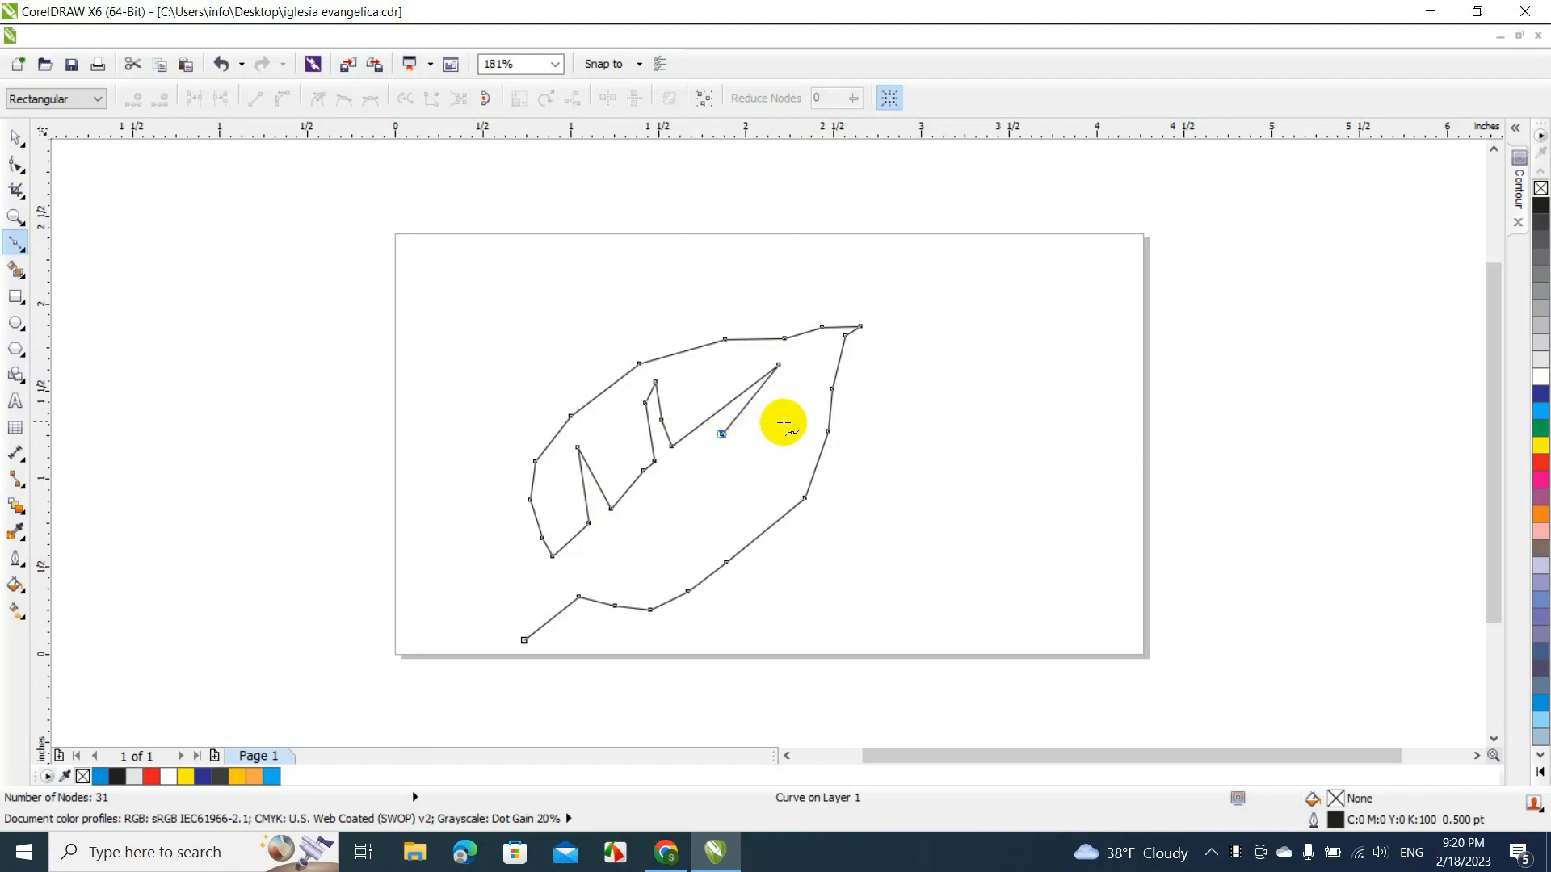
click(785, 421)
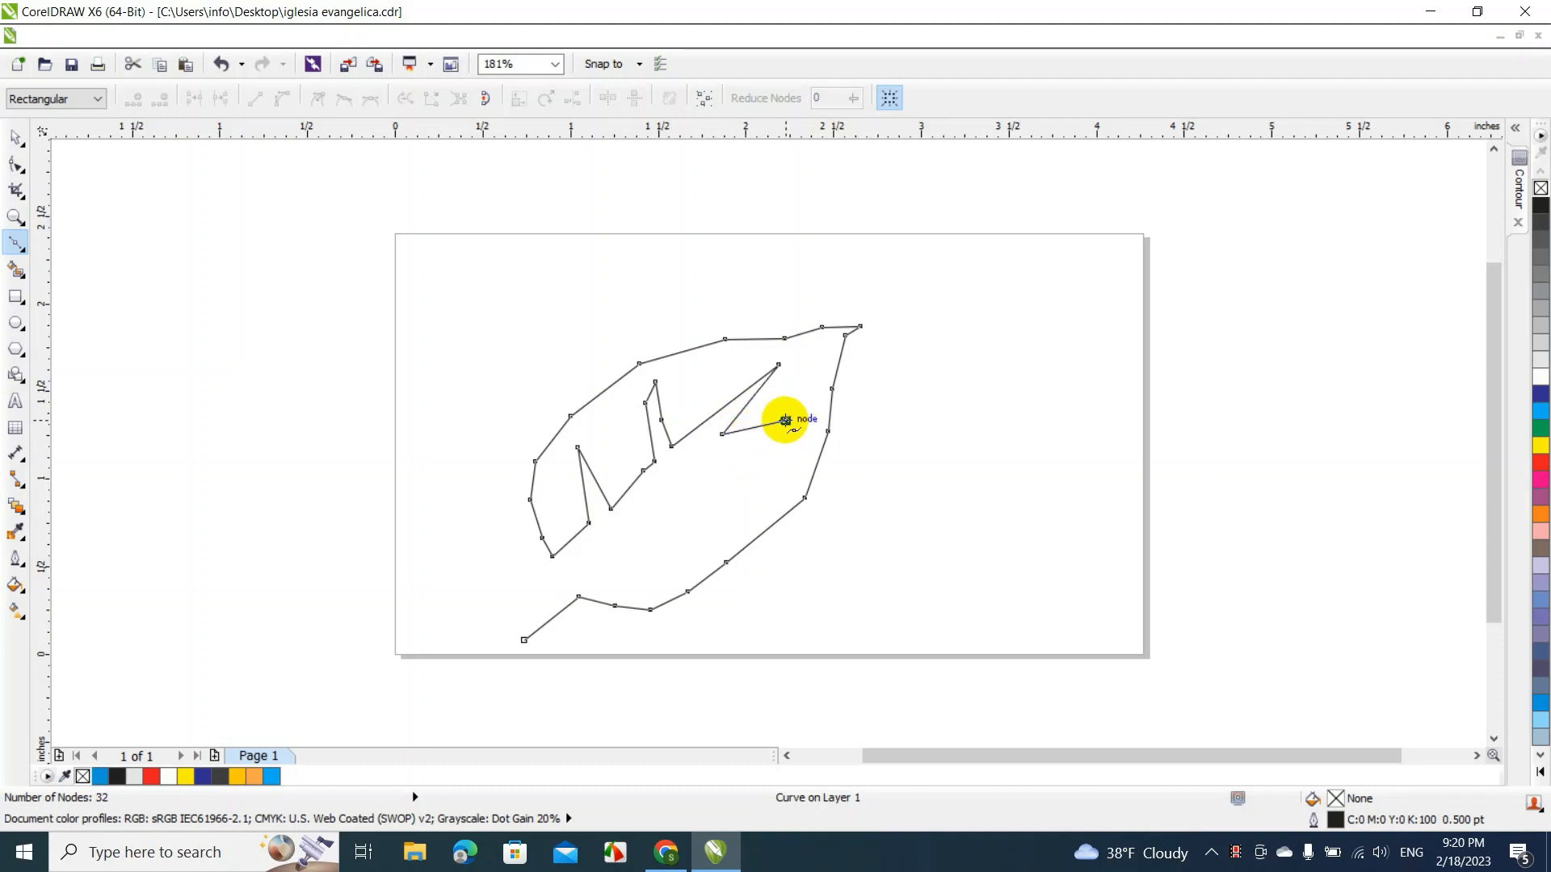
click(723, 459)
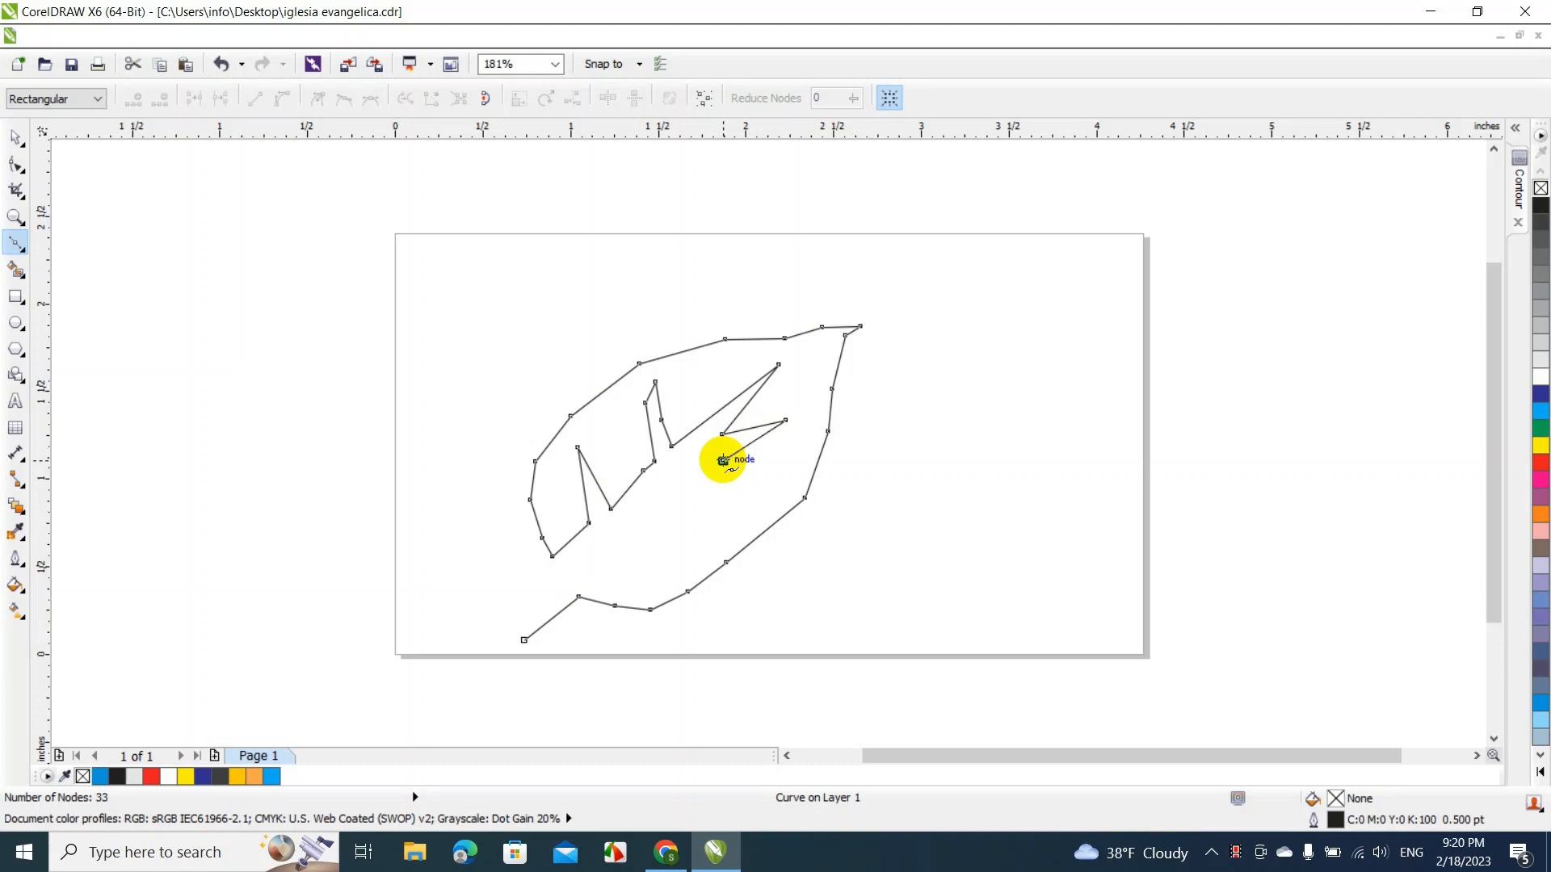
key(ctrl+z)
key(ctrl+z)
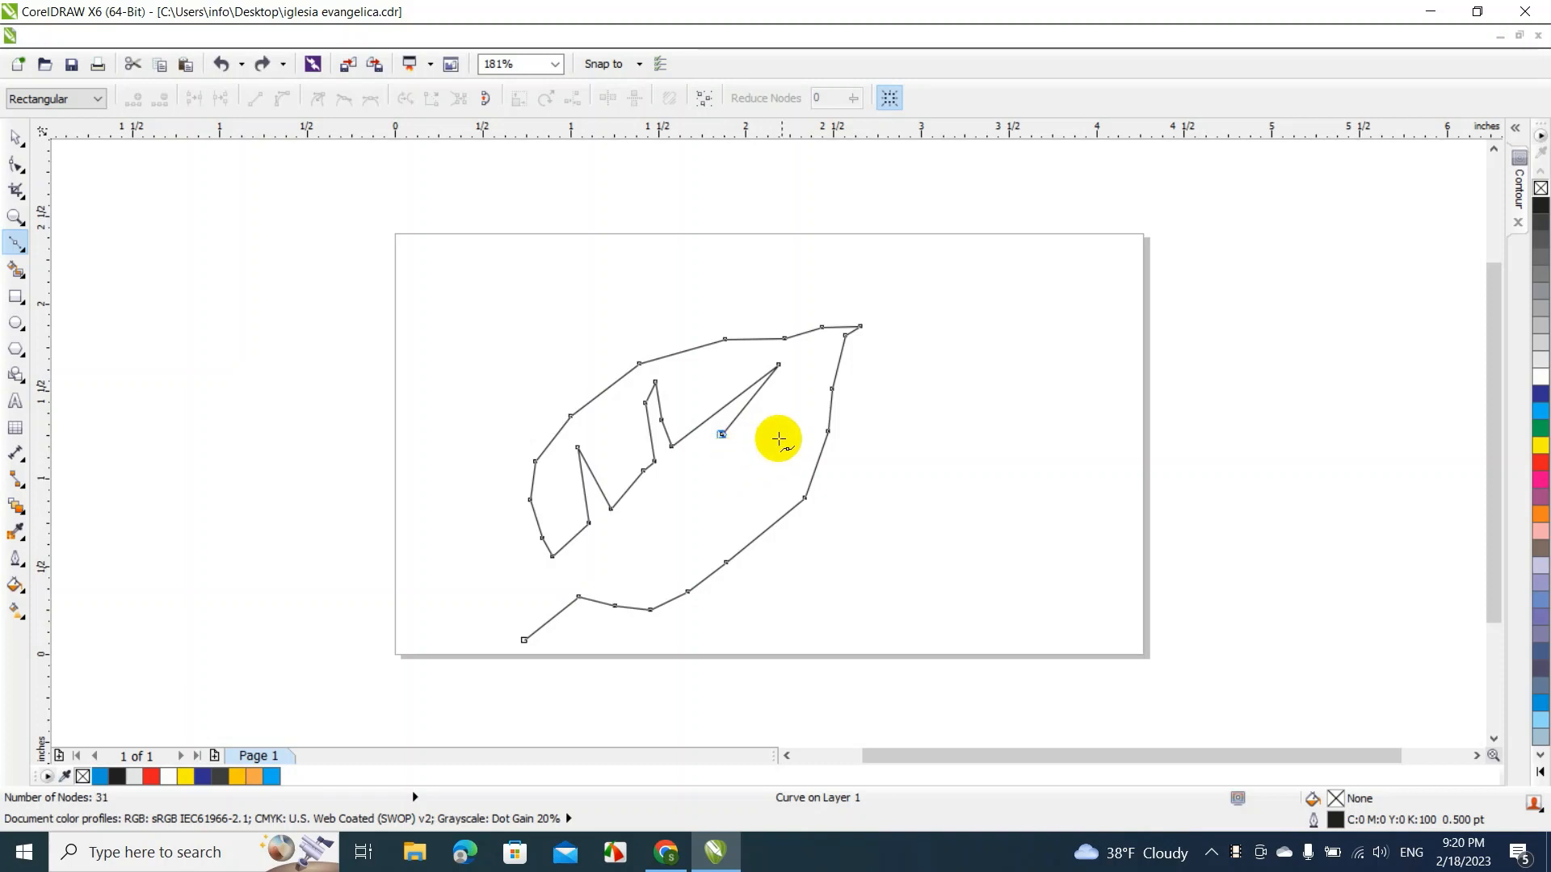
Draw a long vein spike reaching toward the leaf's right edge and continue back down the lower side of the midrib
click(815, 417)
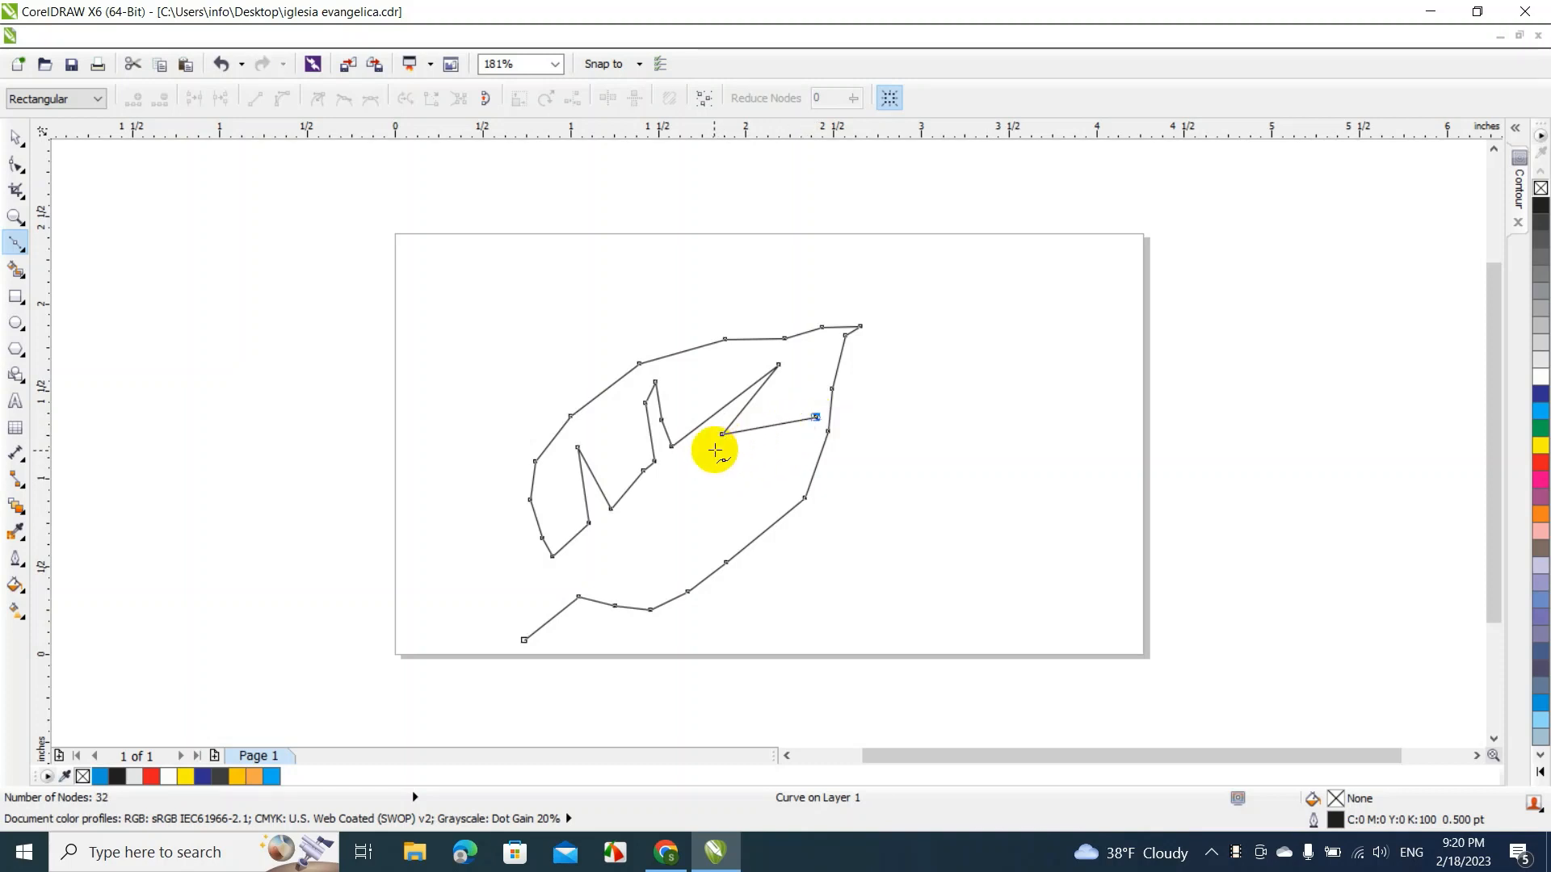
click(699, 473)
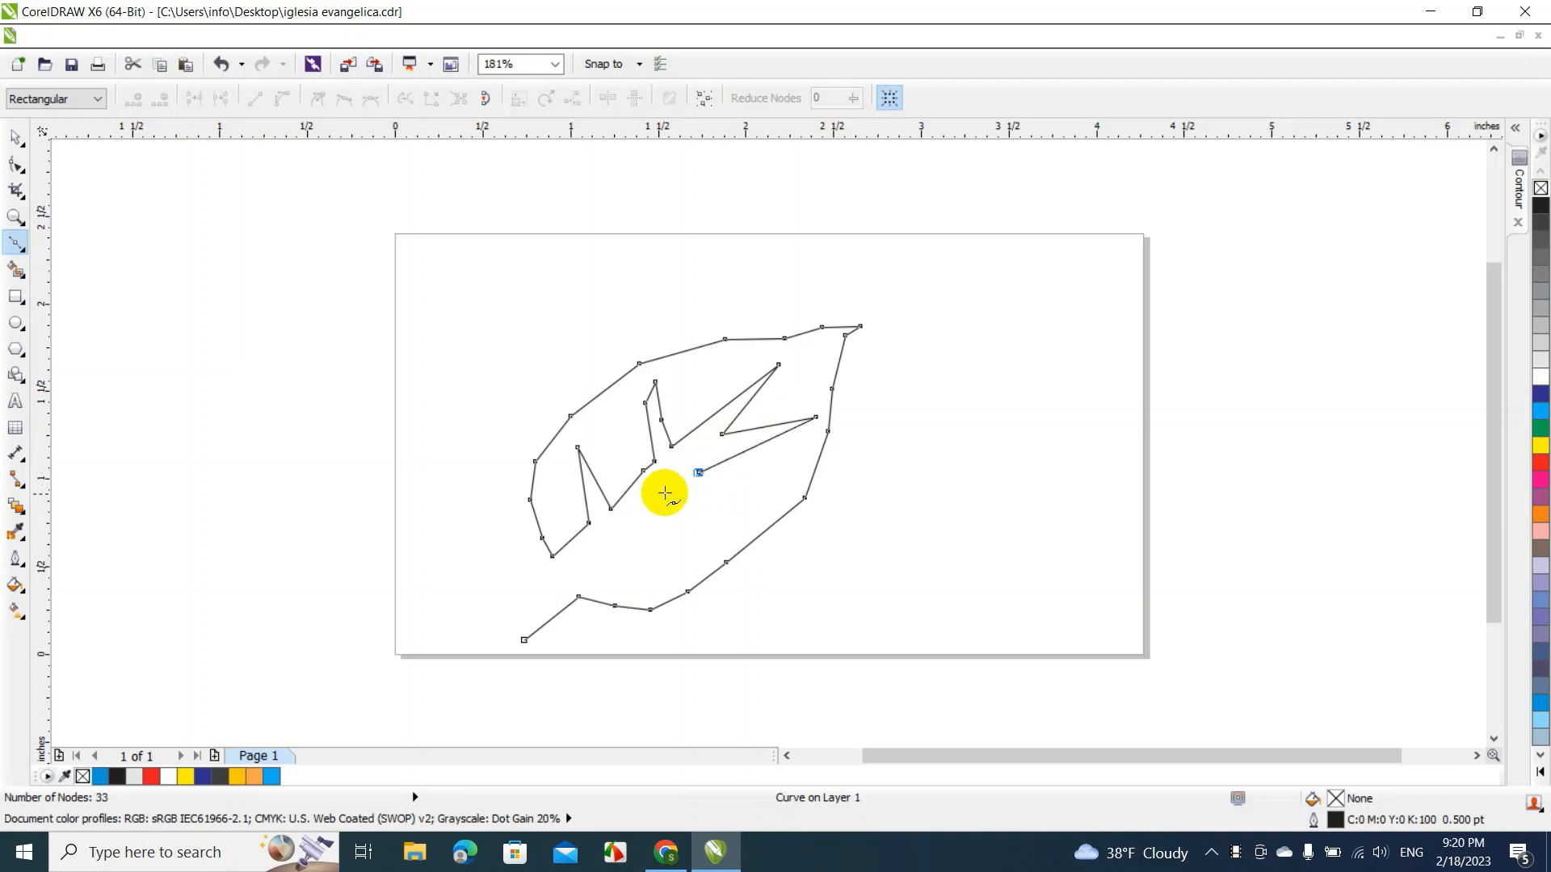
key(ctrl+z)
click(680, 464)
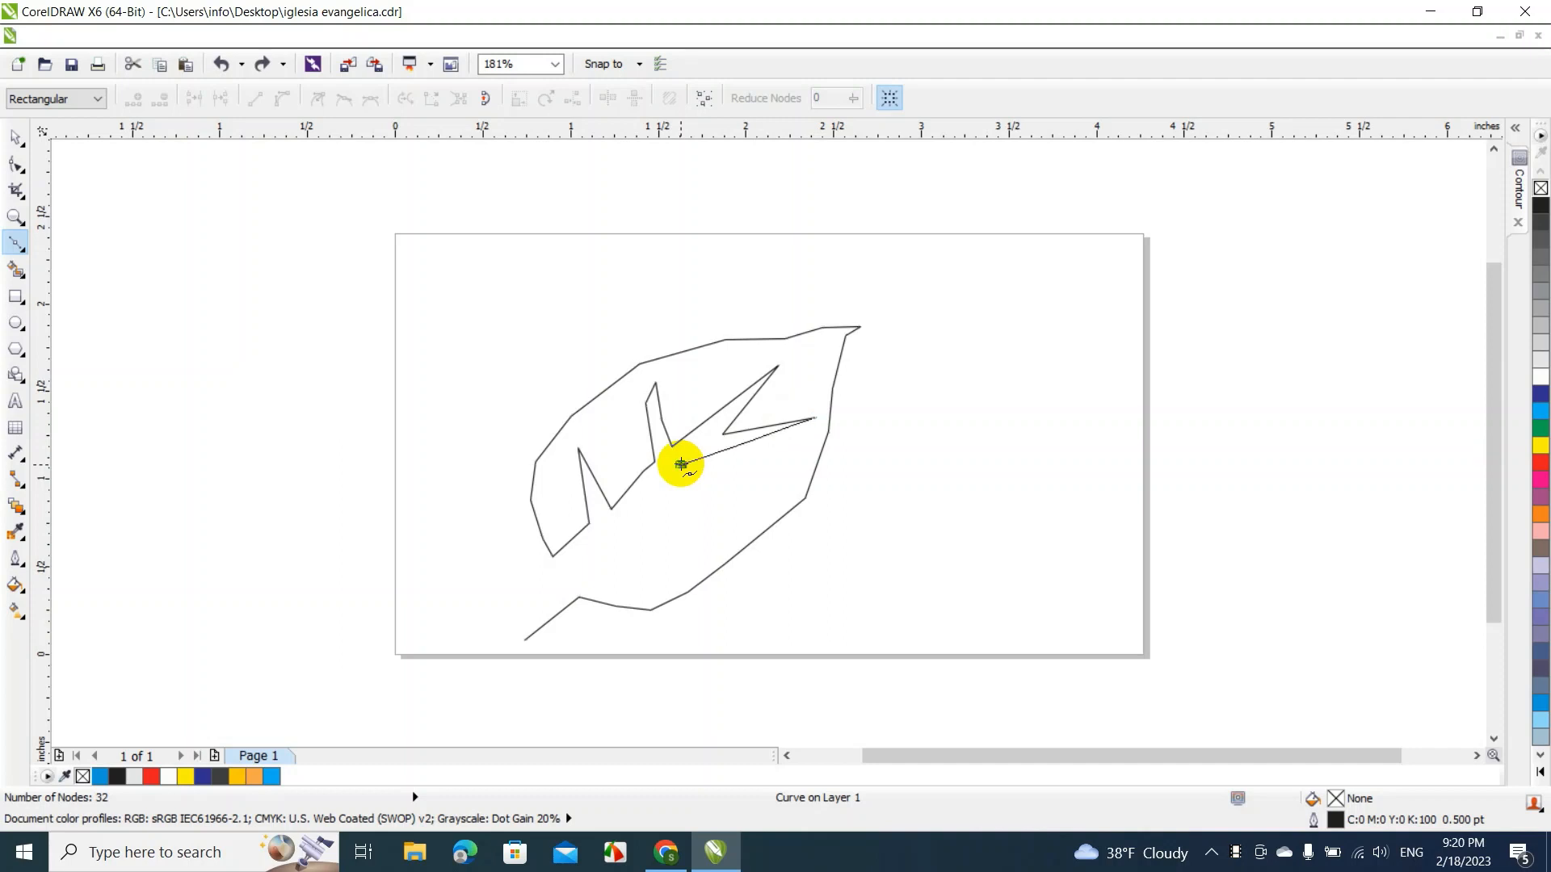
click(658, 495)
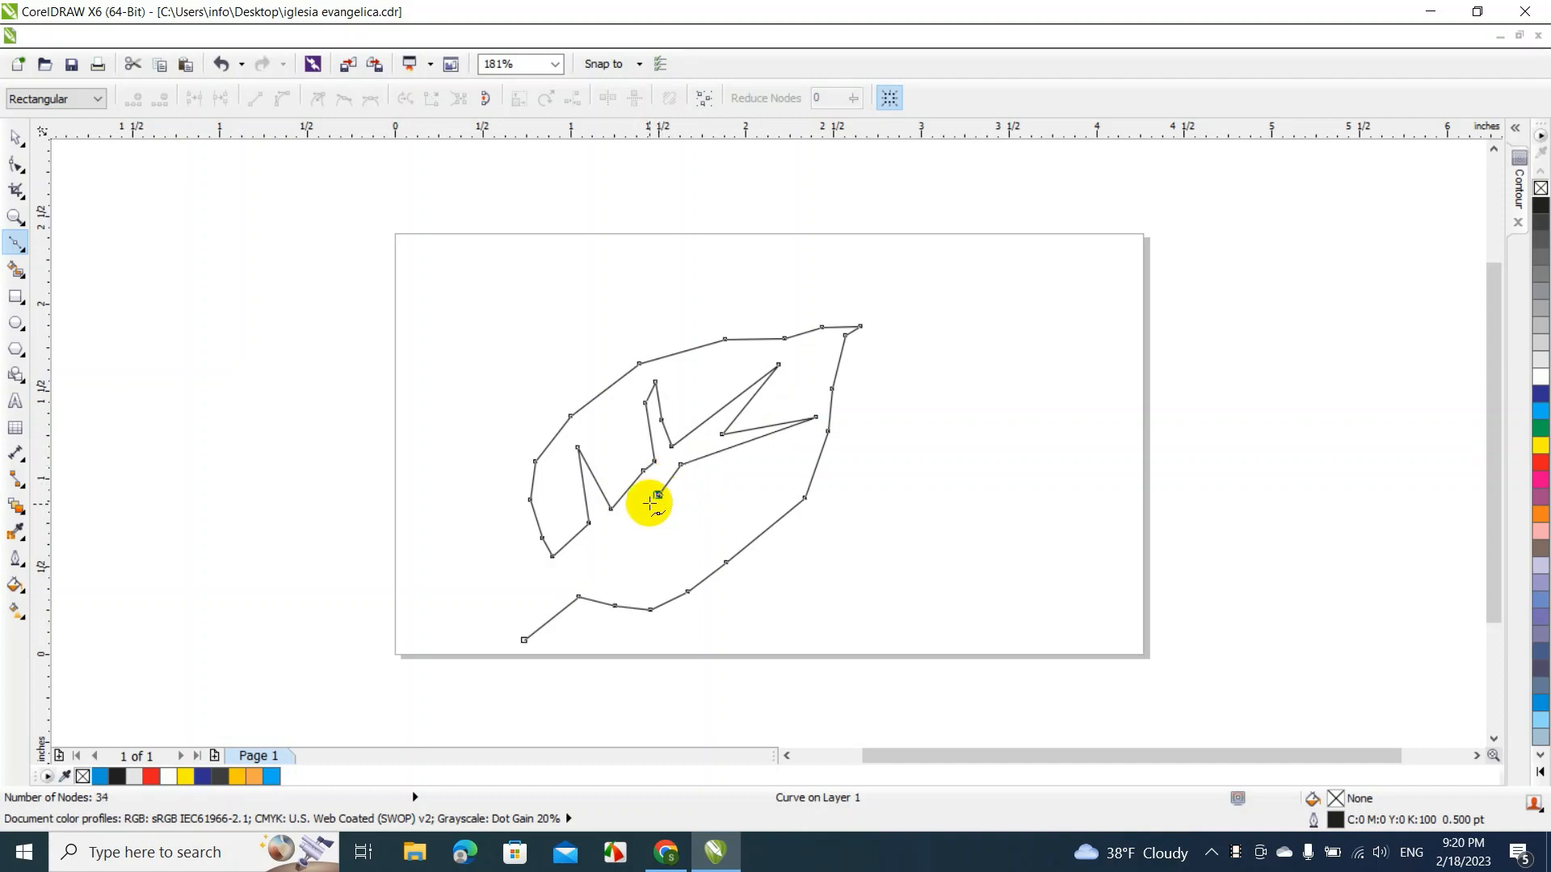
click(639, 519)
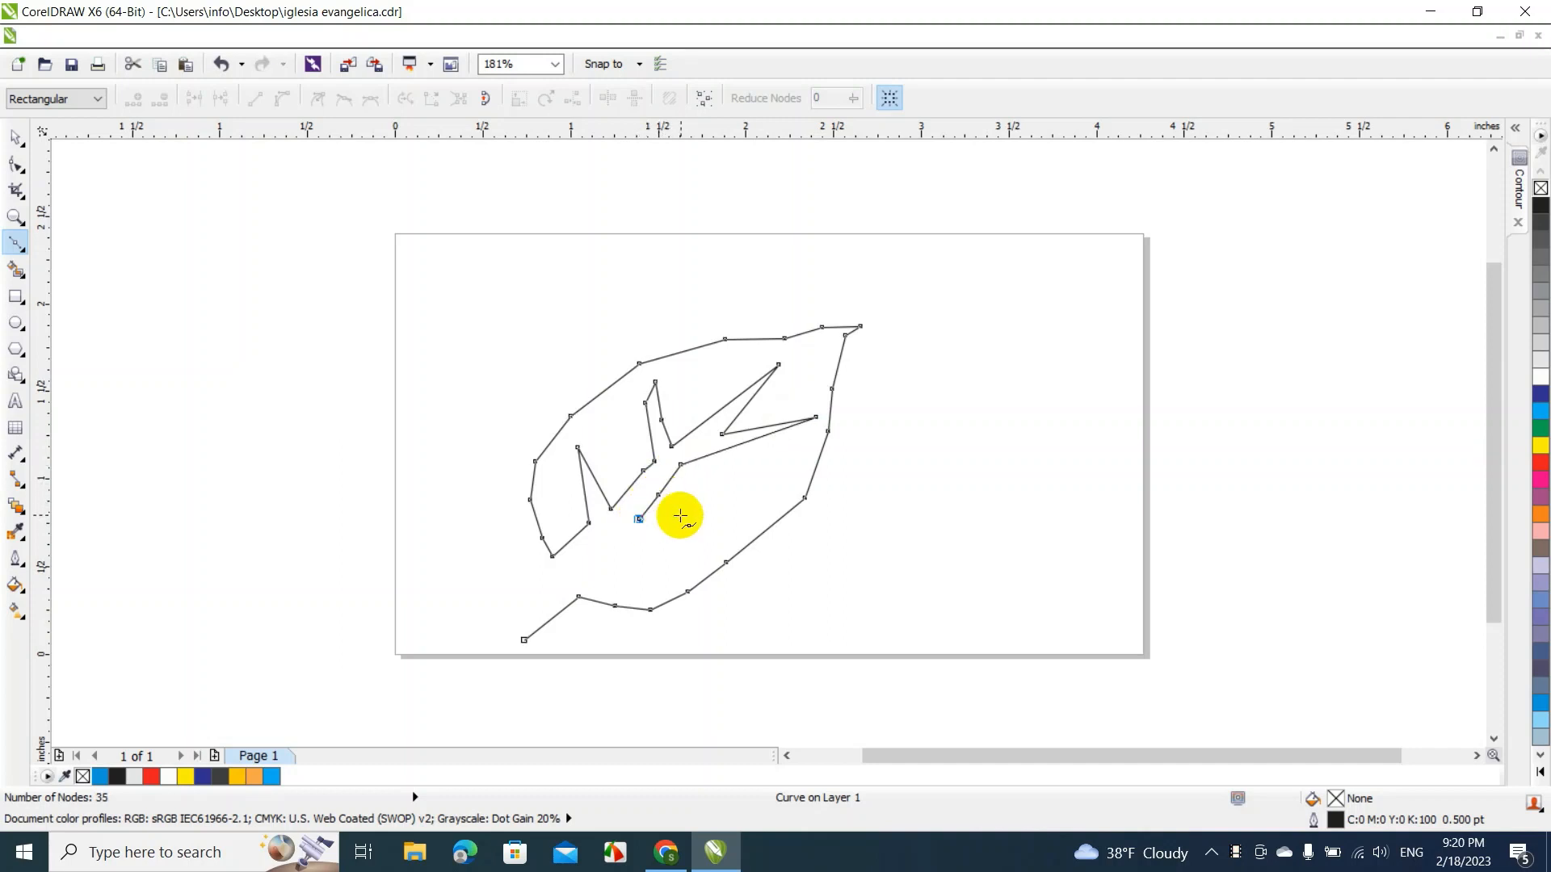
Draw the lower-right vein spike, then continue the outline down the stem and close it at the starting point
click(719, 509)
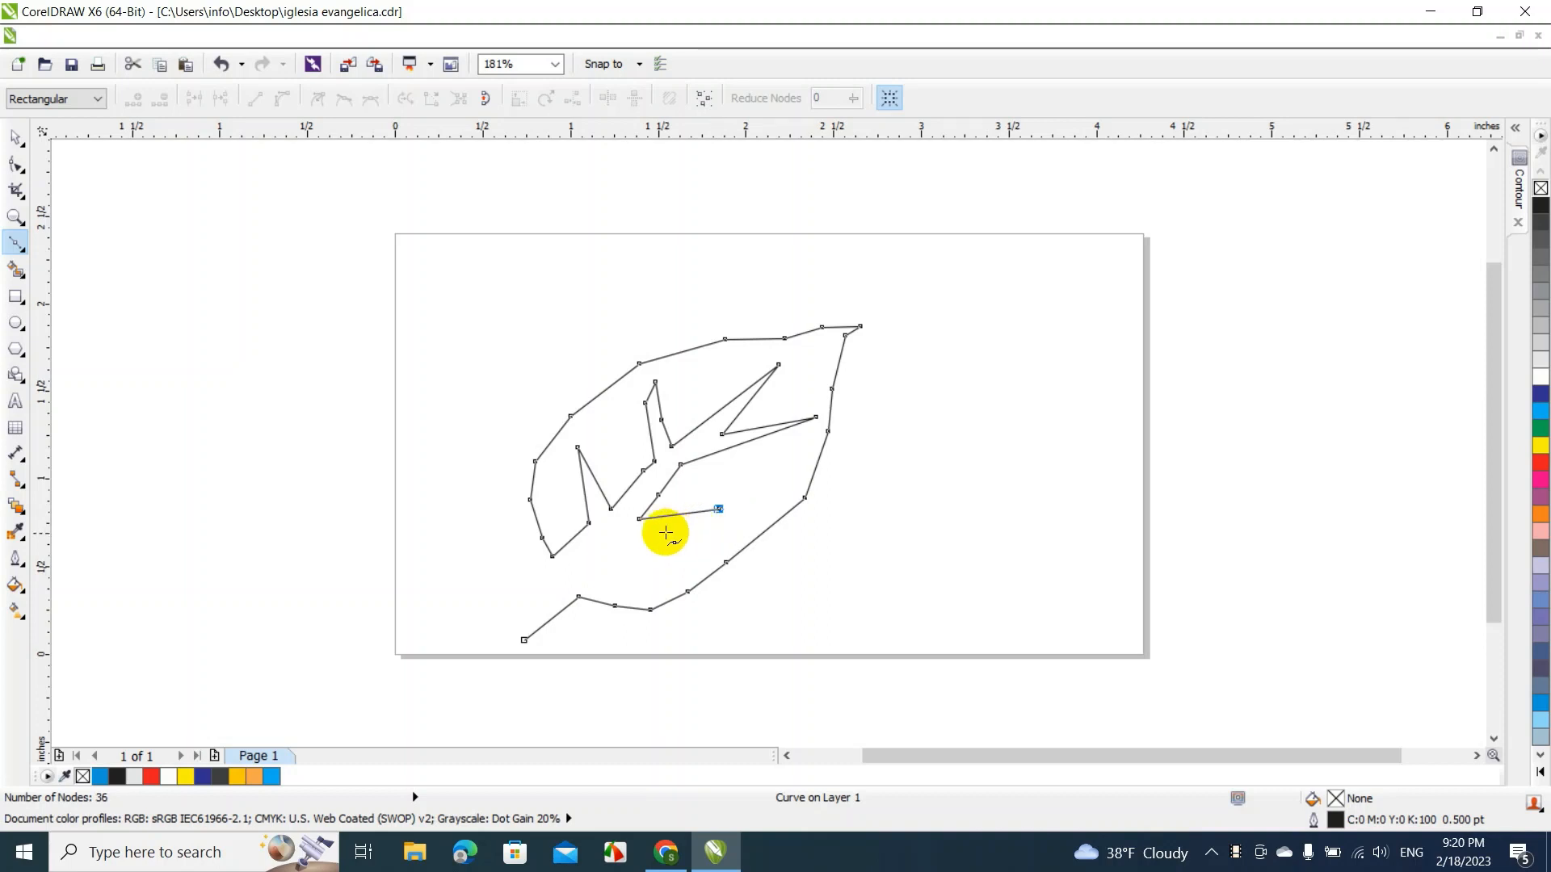
click(620, 549)
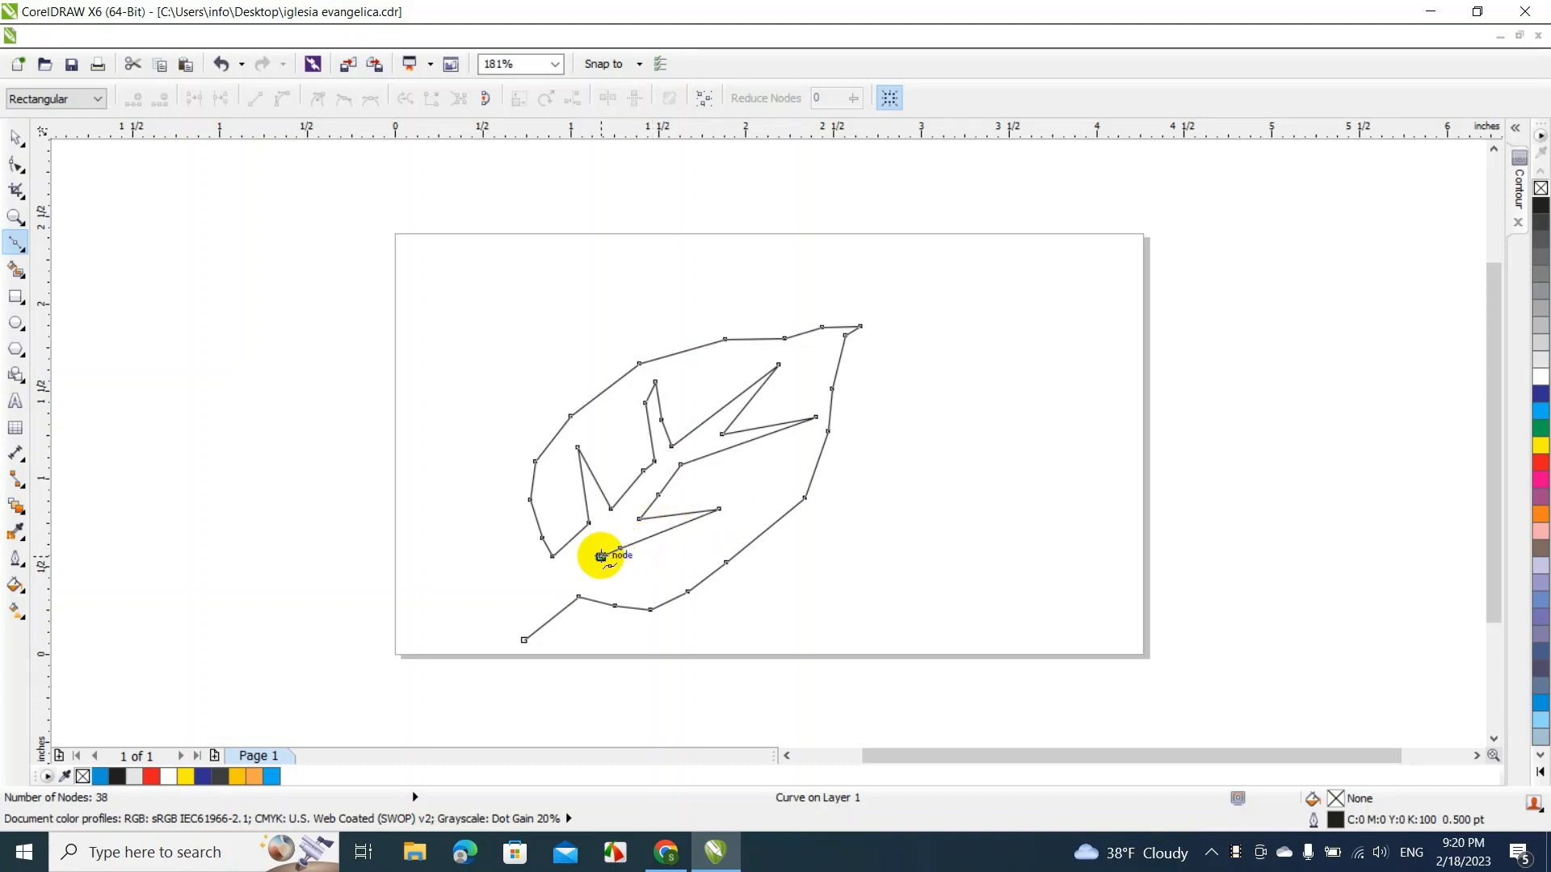
click(587, 558)
double_click(587, 558)
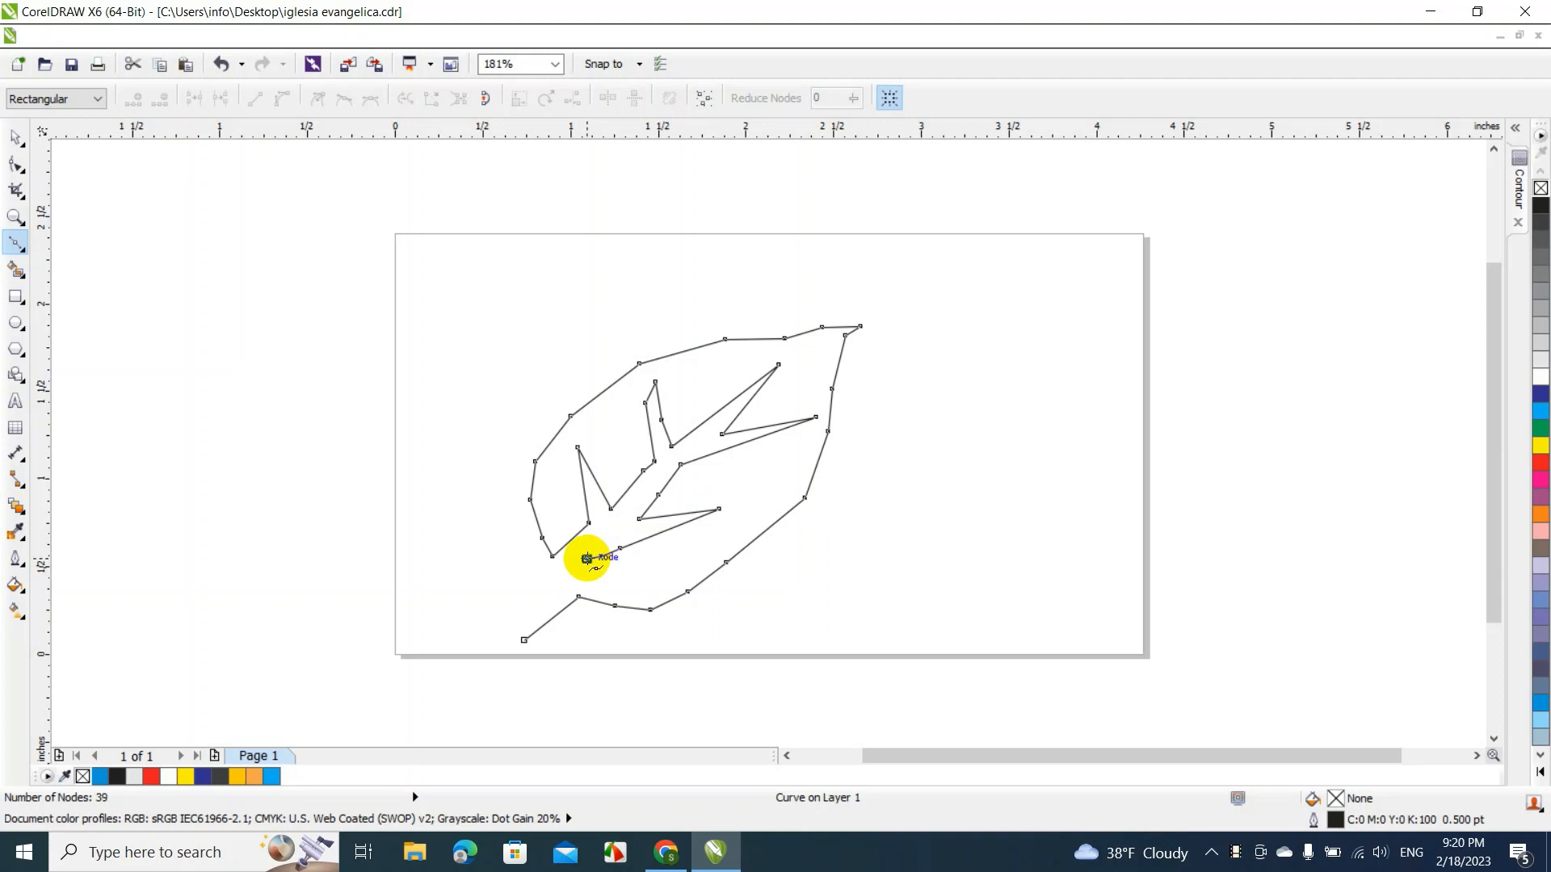
click(549, 589)
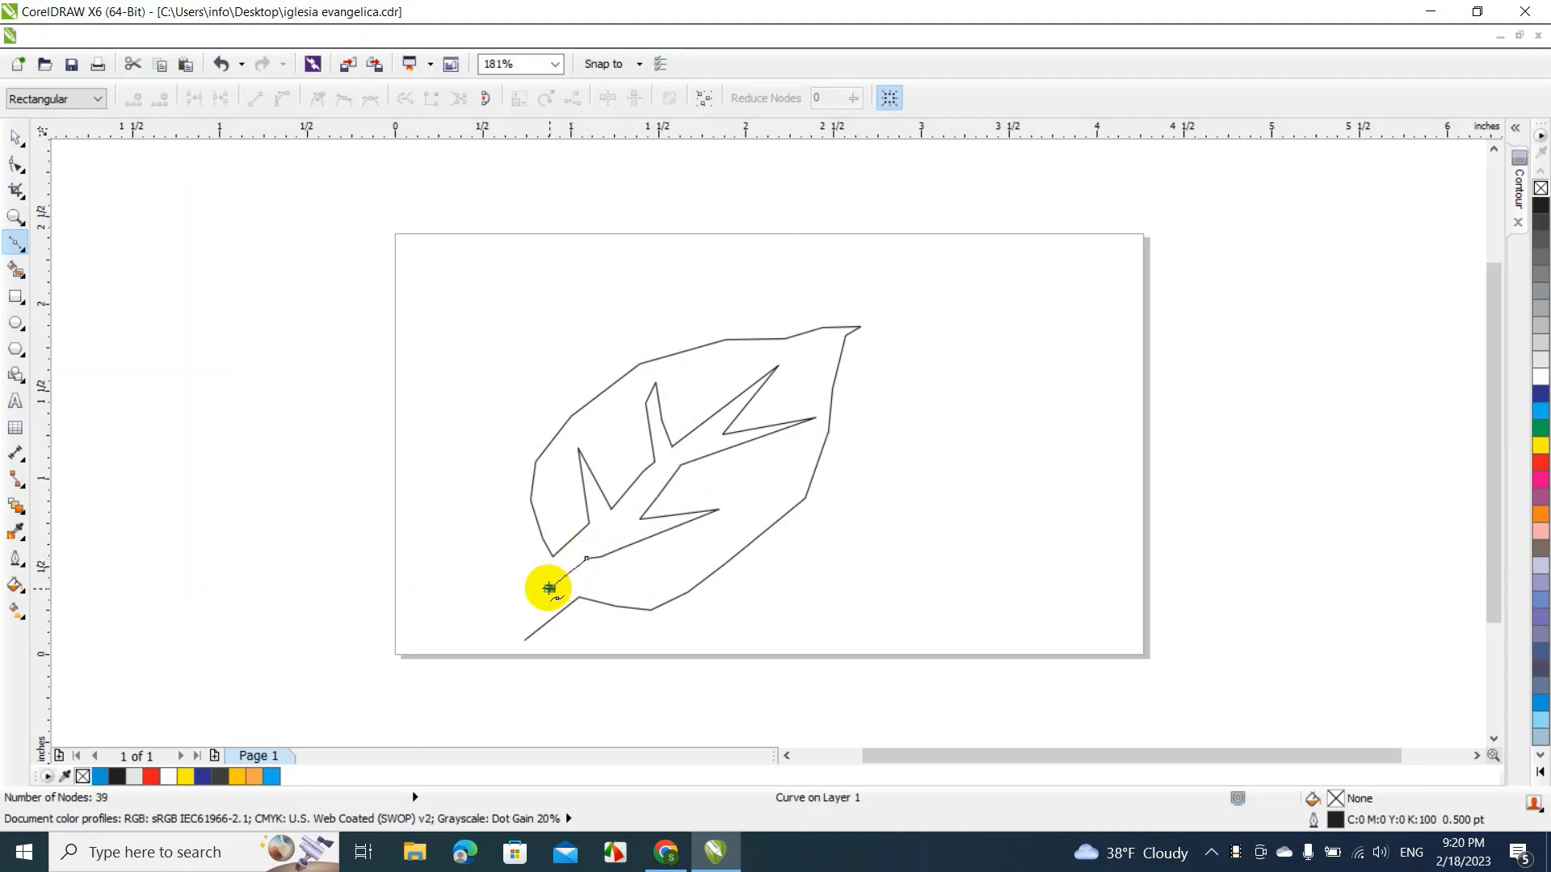
click(525, 609)
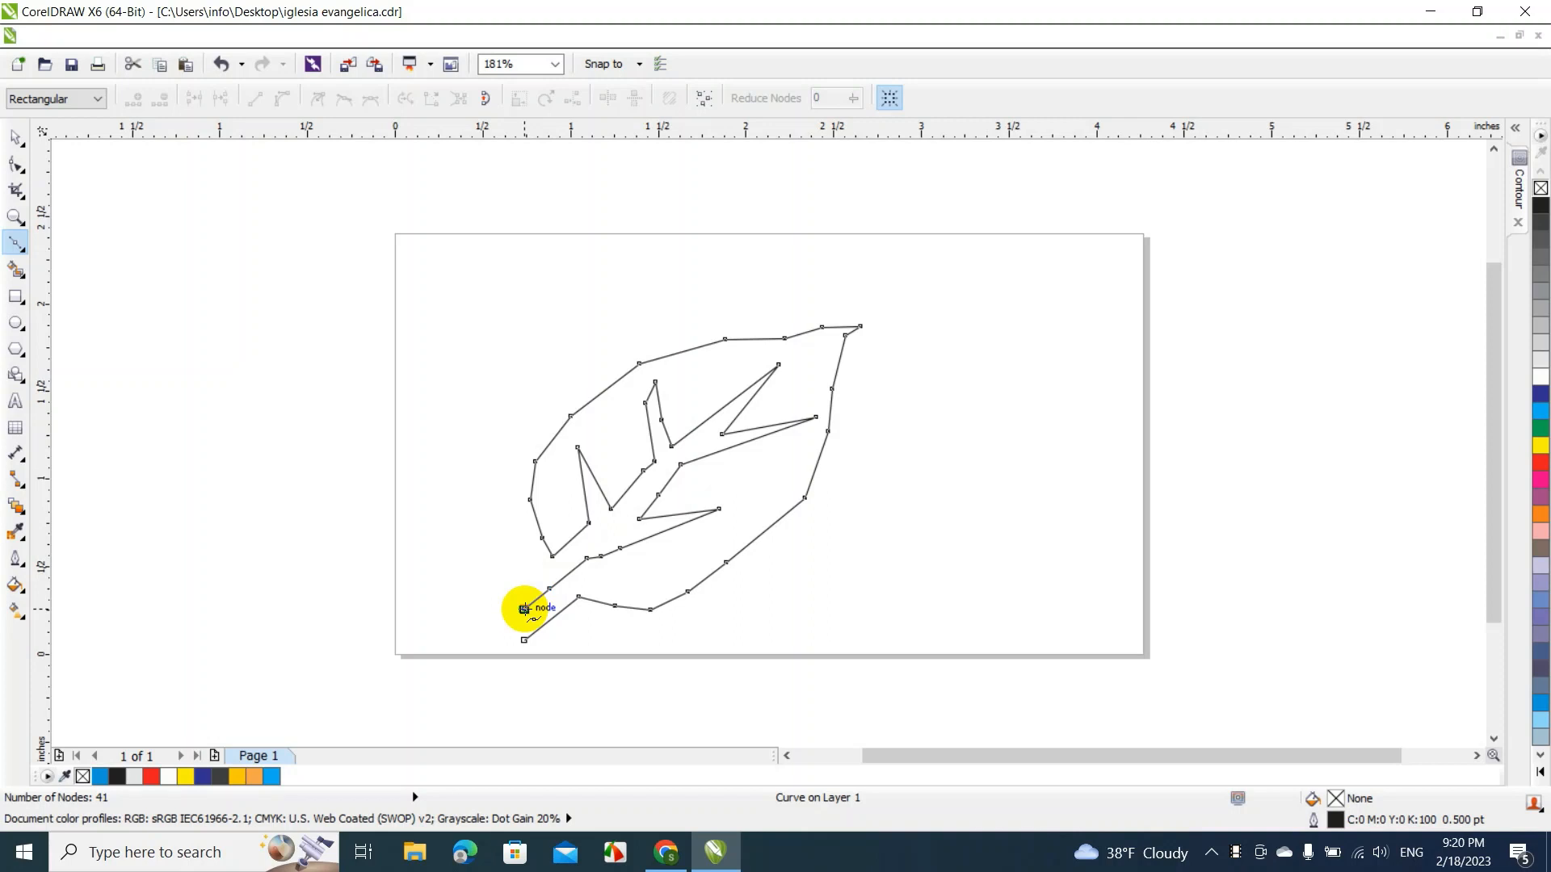
click(524, 640)
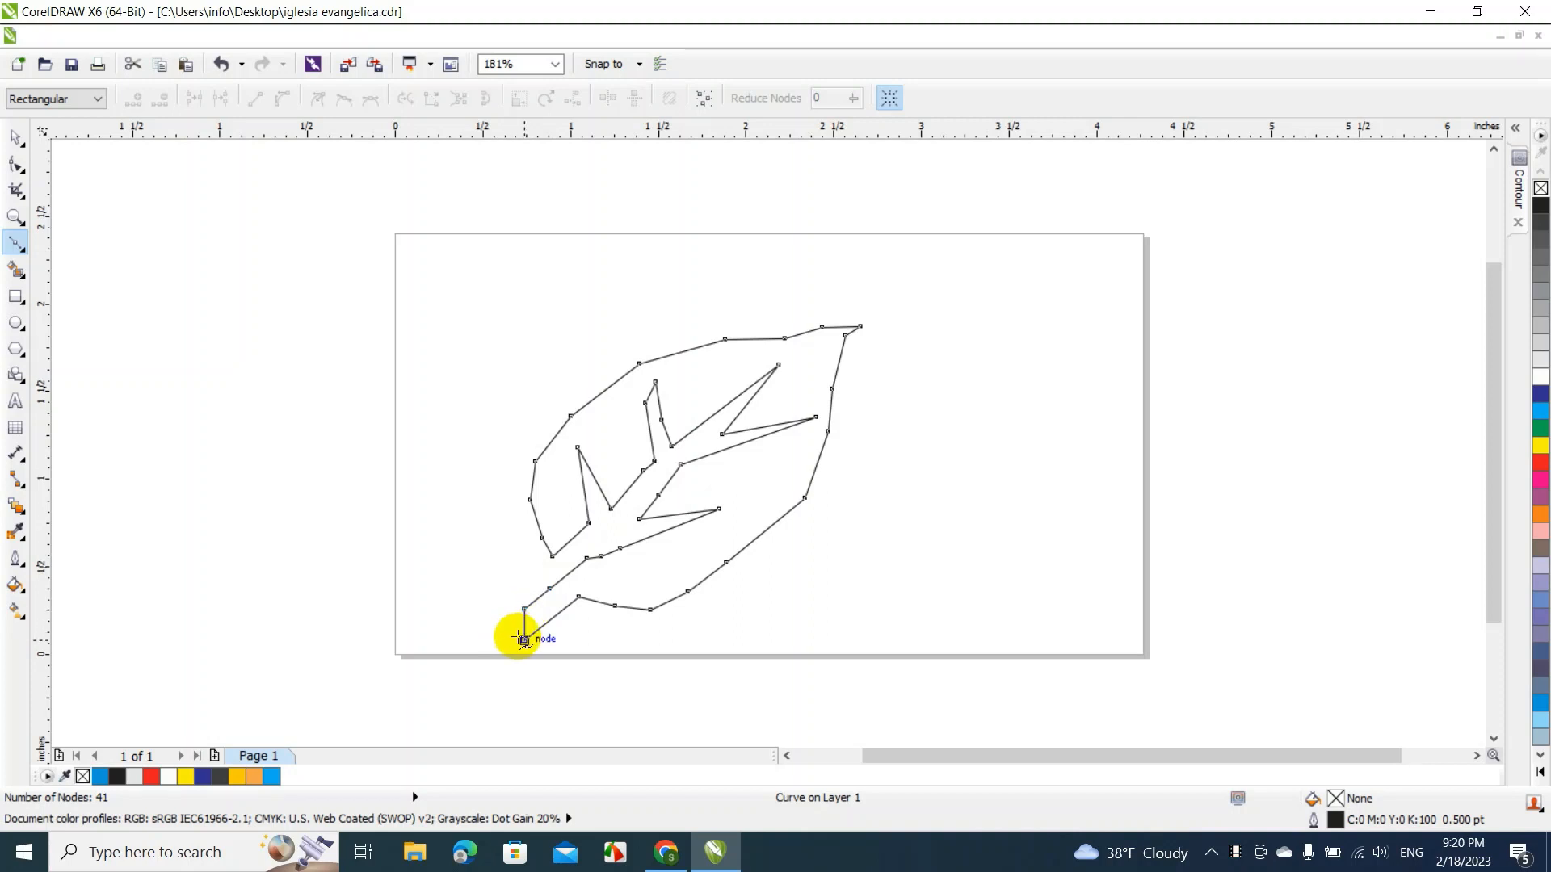
With the Shape tool, convert the leaf's lower-left edge to an outward-bowed curve, deleting the extra nodes along it
click(10, 150)
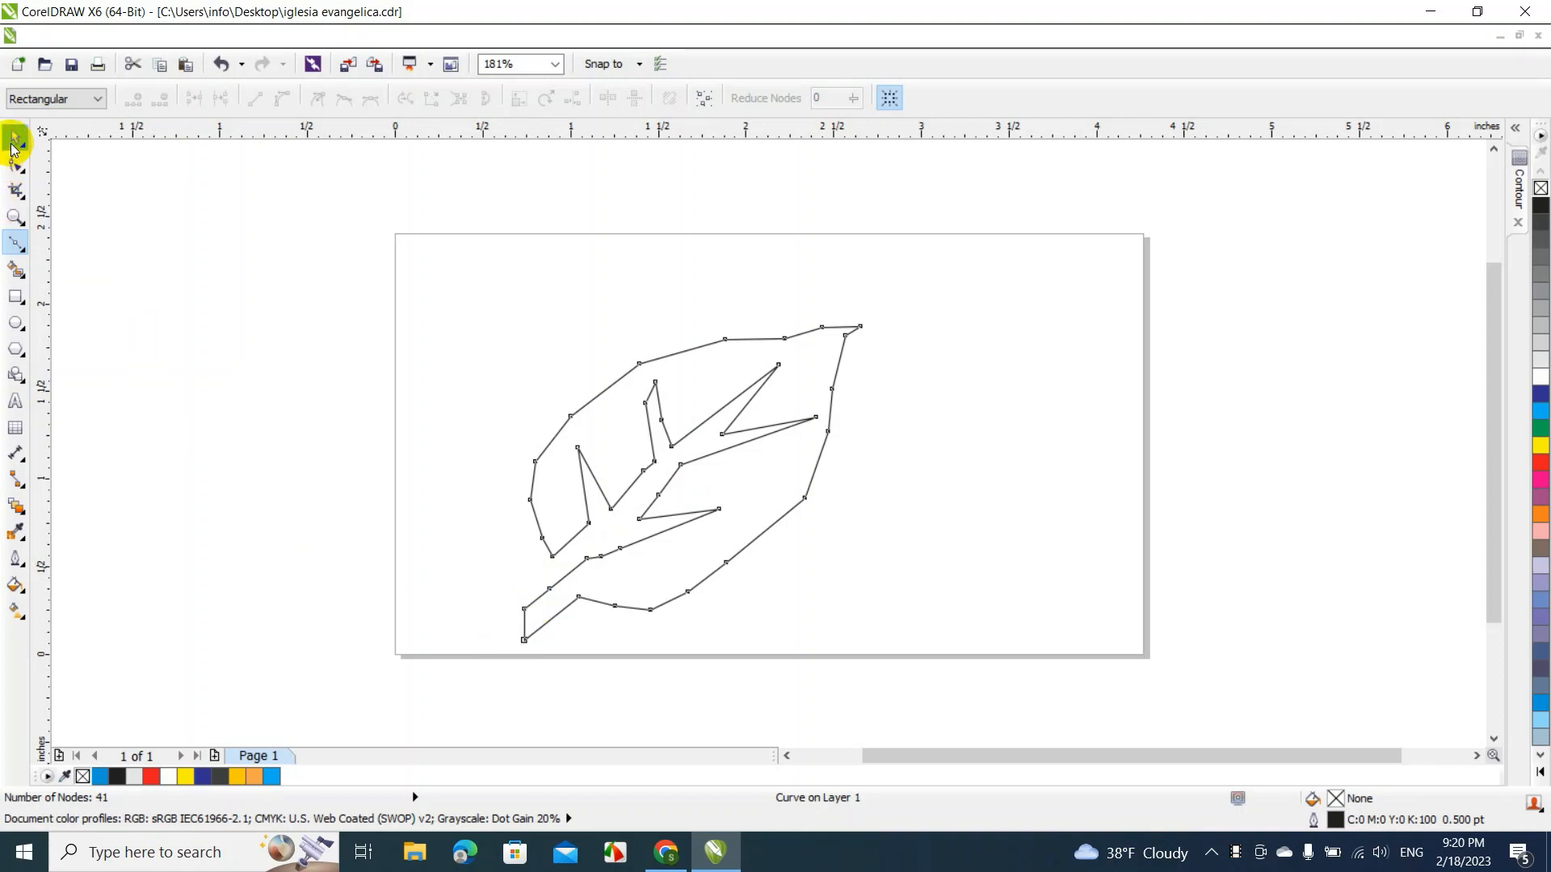
key(F10)
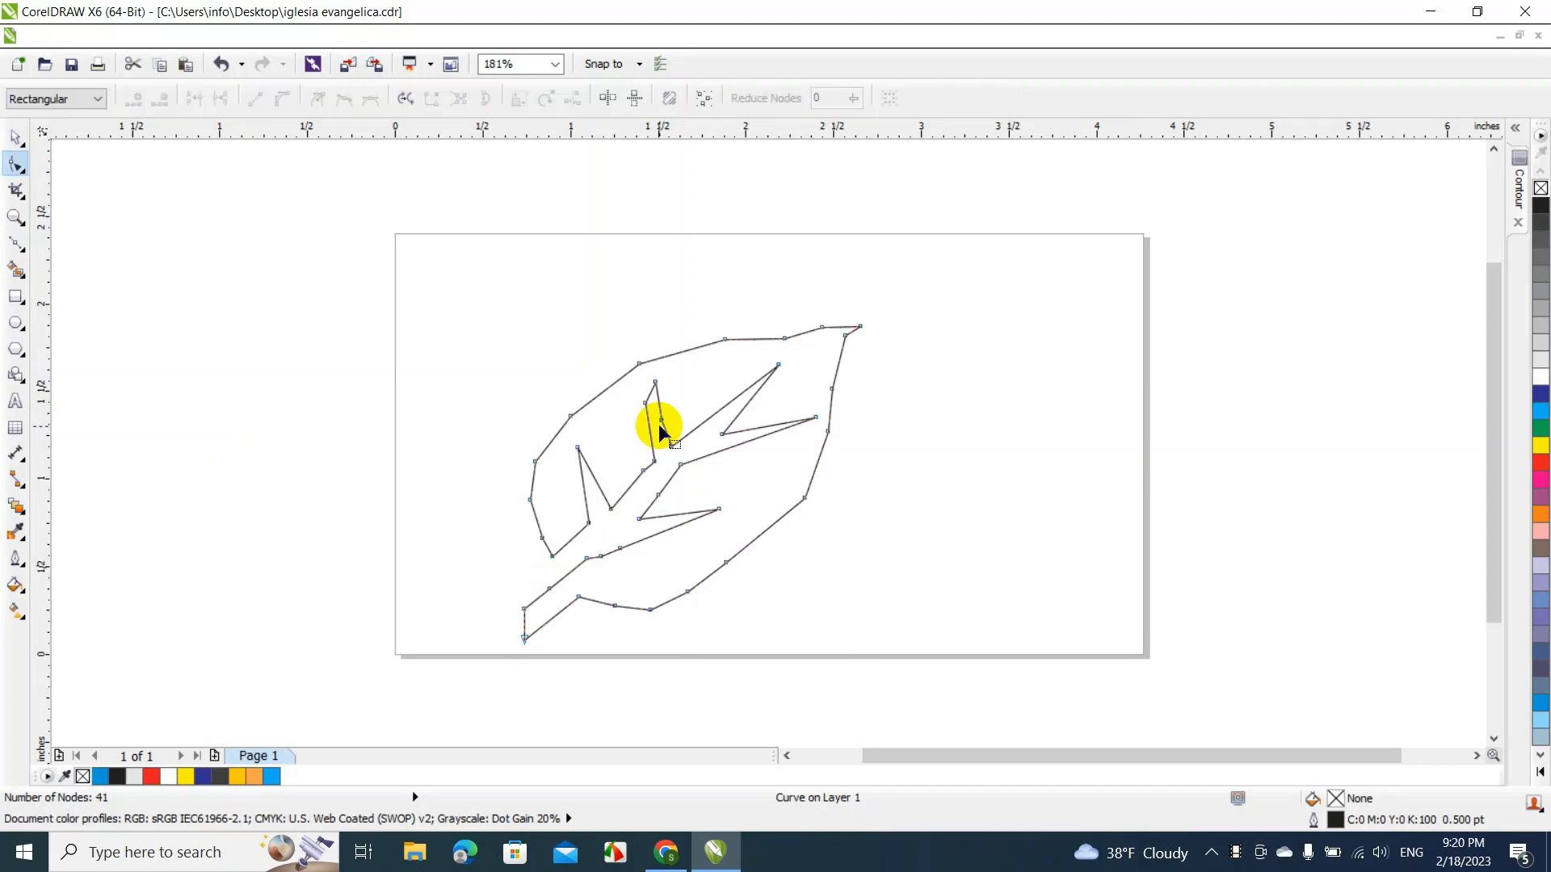
drag(661, 431, 671, 446)
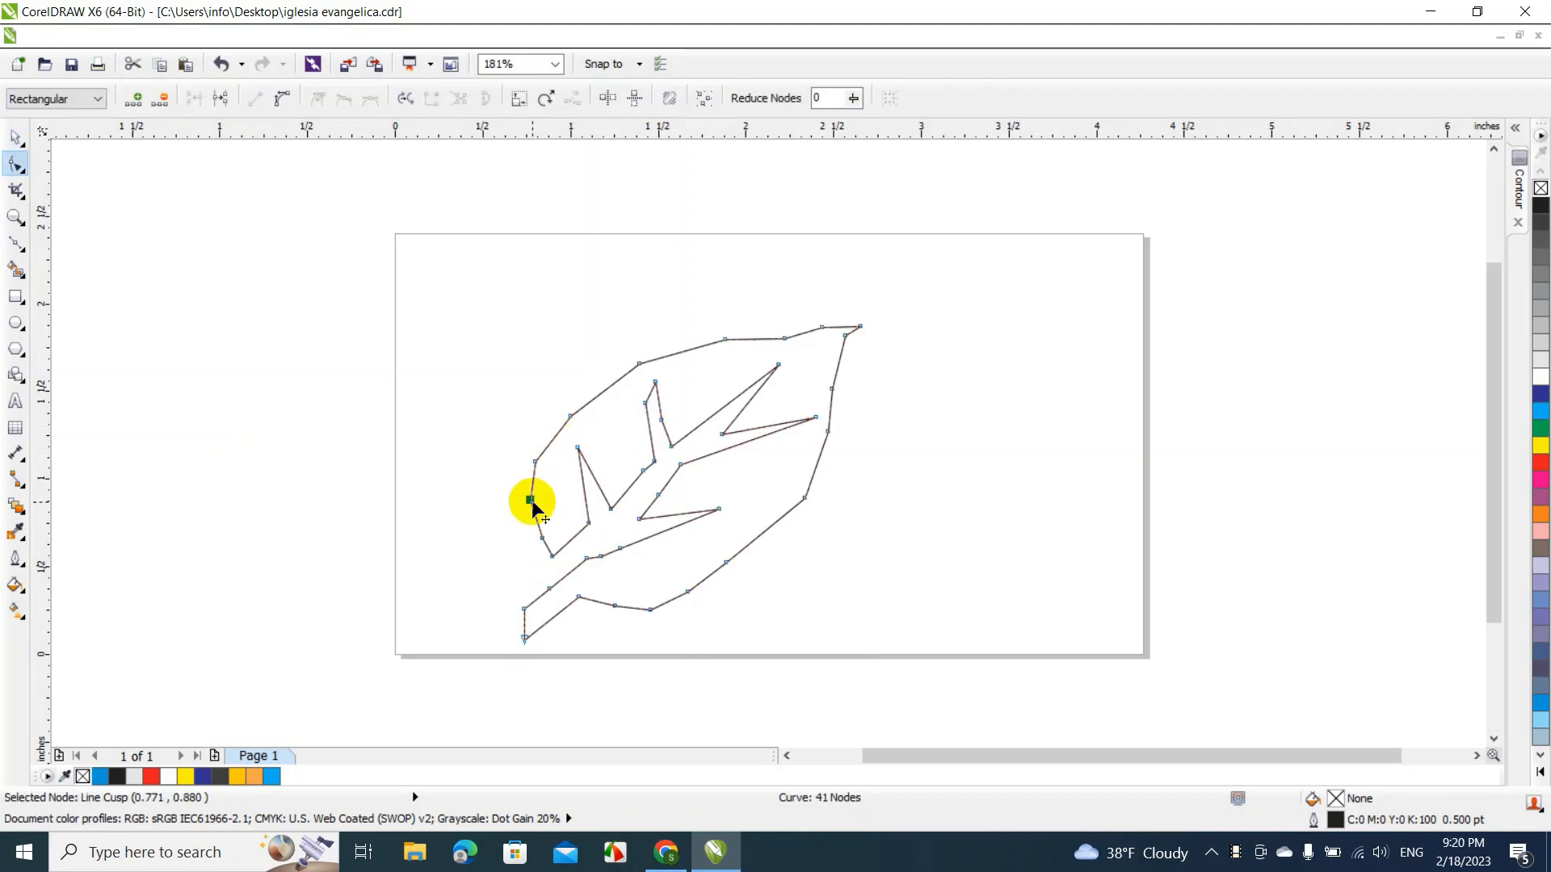
key(Delete)
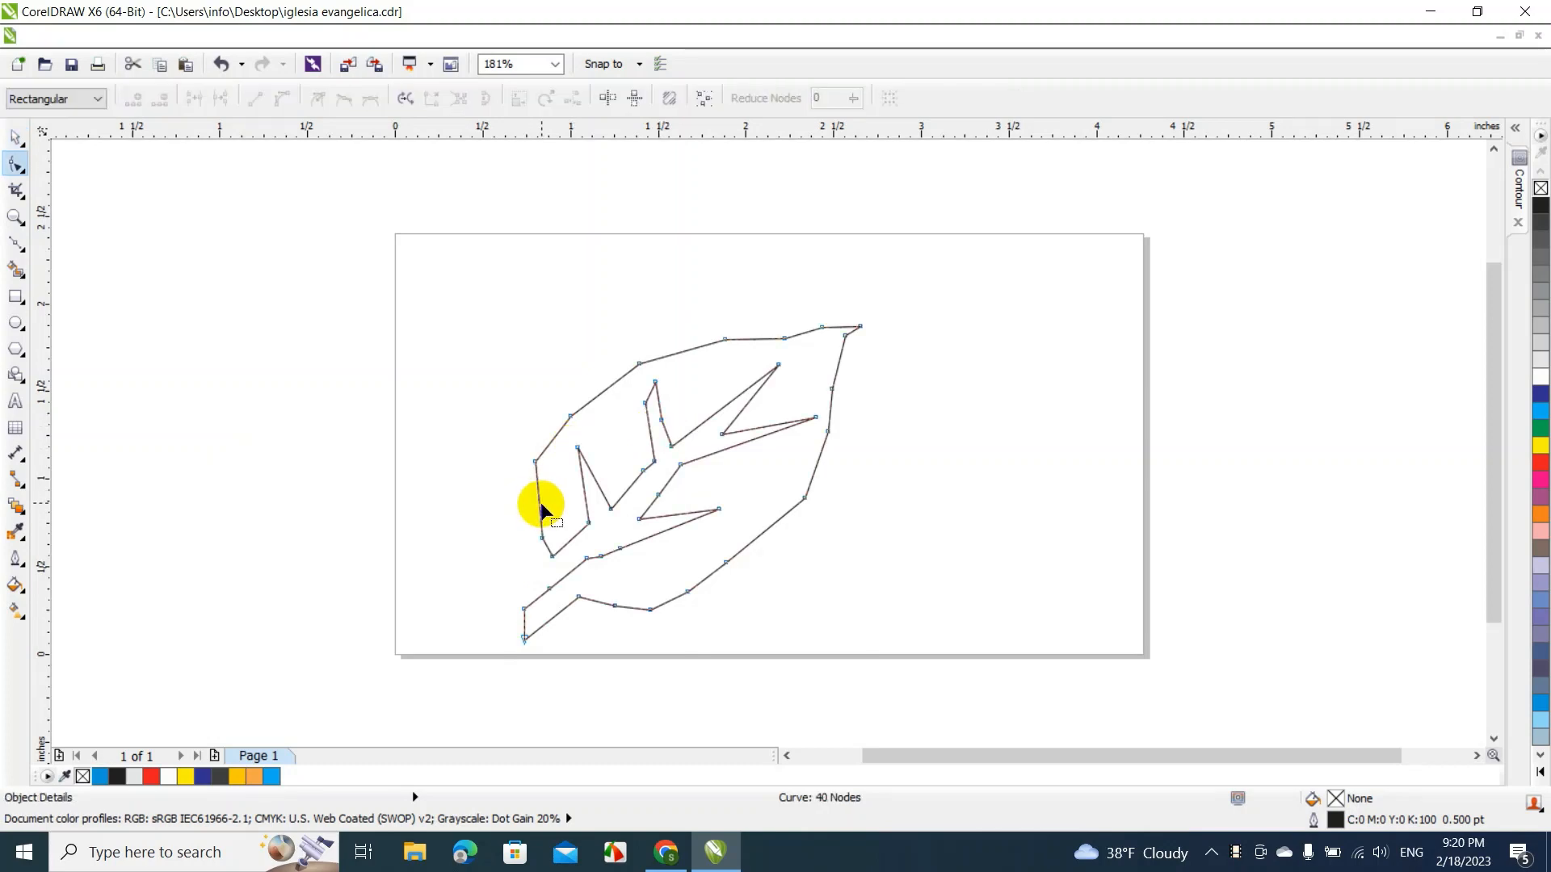
right_click(538, 502)
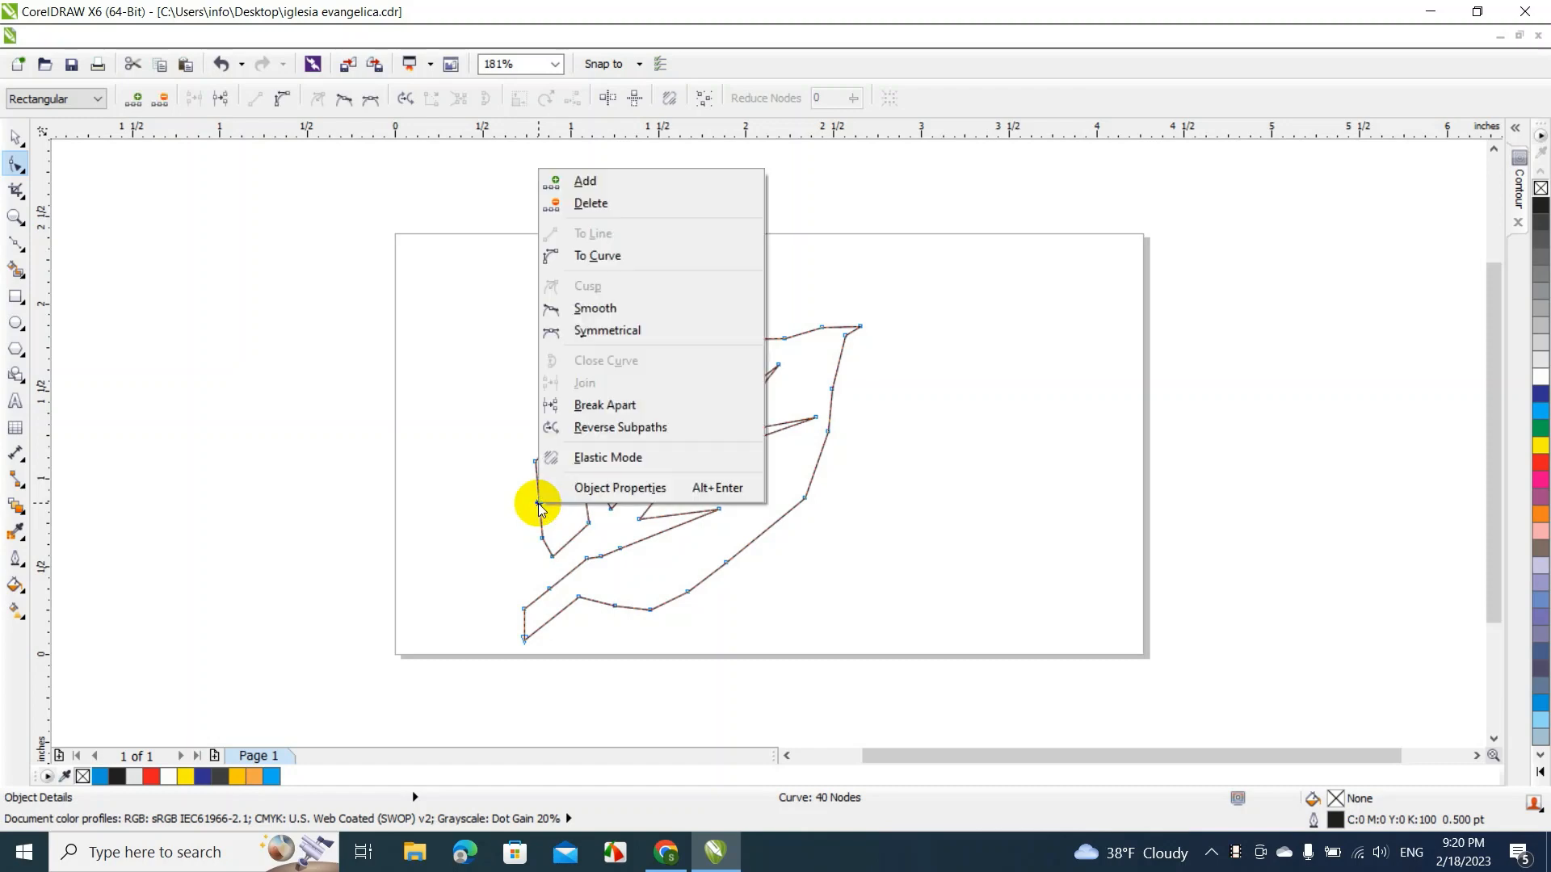
click(609, 260)
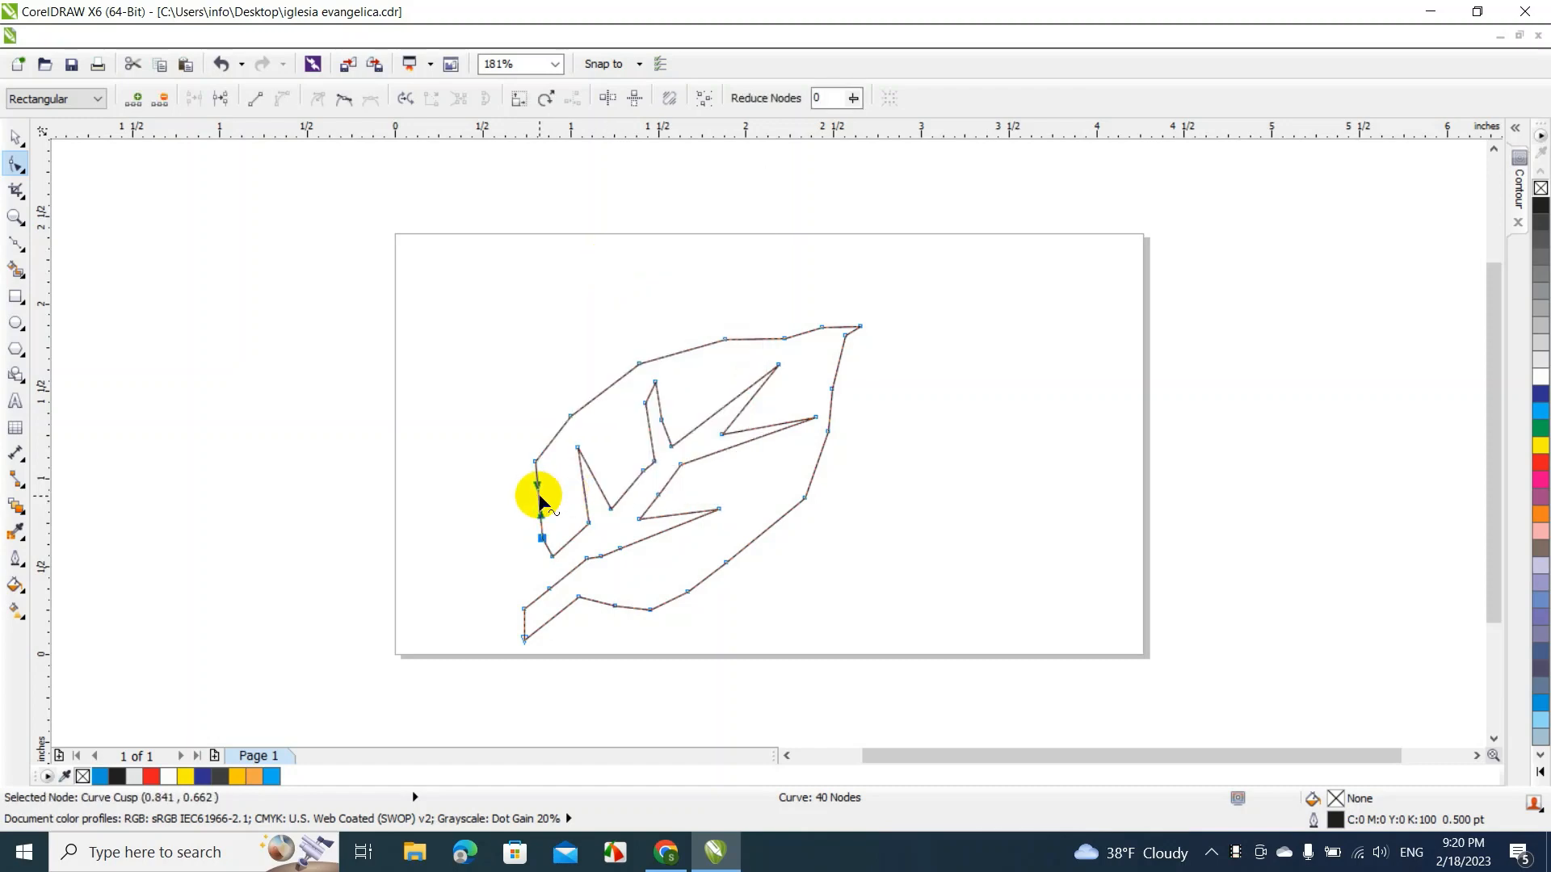
drag(535, 492, 529, 489)
double_click(539, 535)
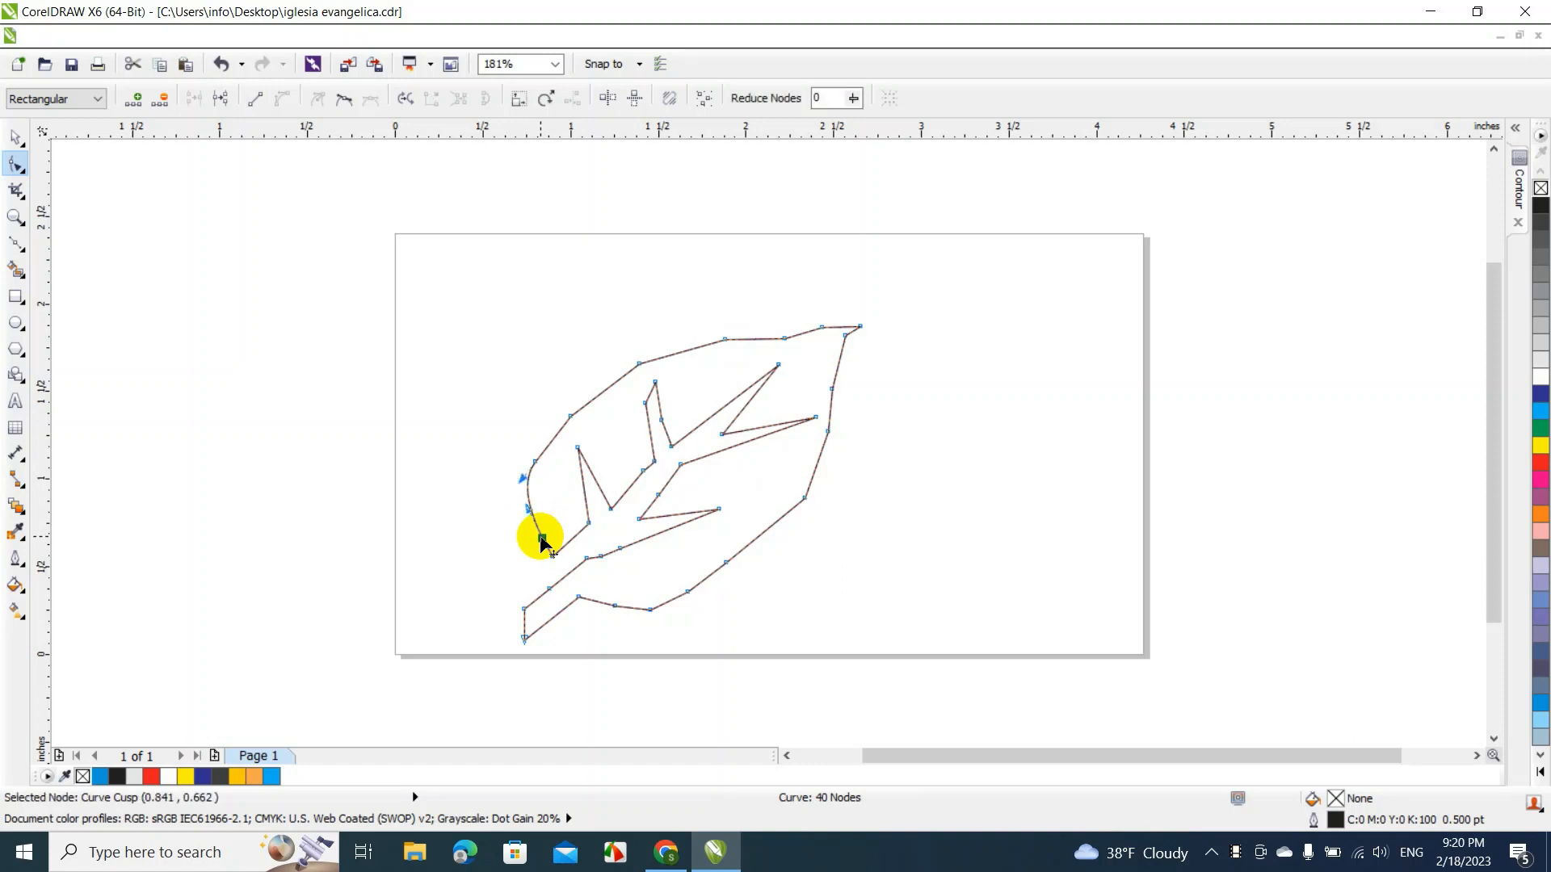
Delete the middle node of the upper-left edge, bow that segment outward as a curve, and remove the node joining it to the lower curve
double_click(571, 414)
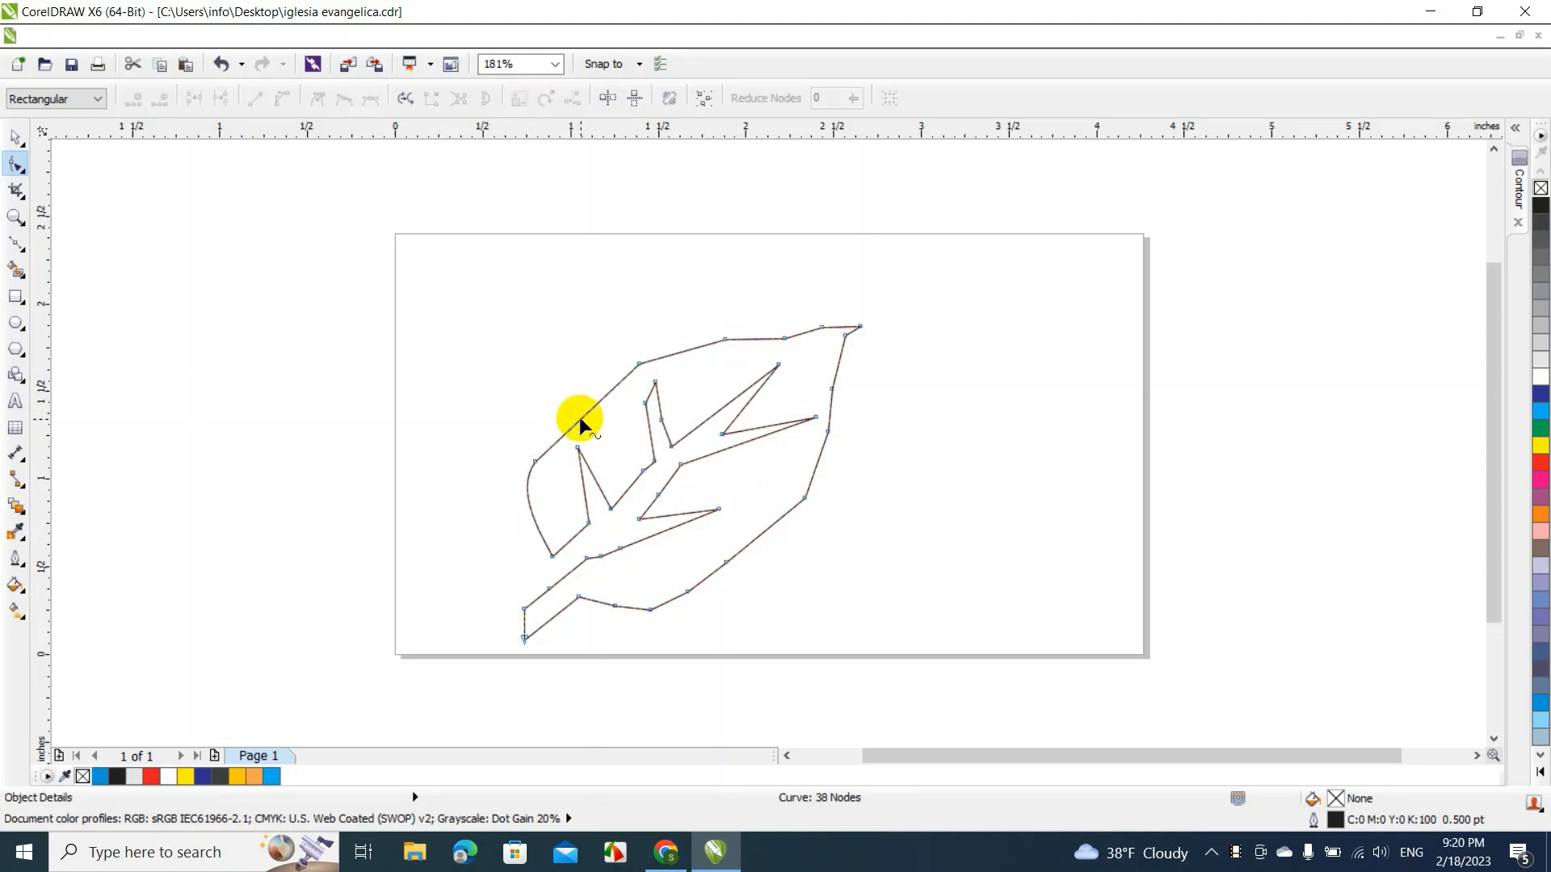
right_click(579, 417)
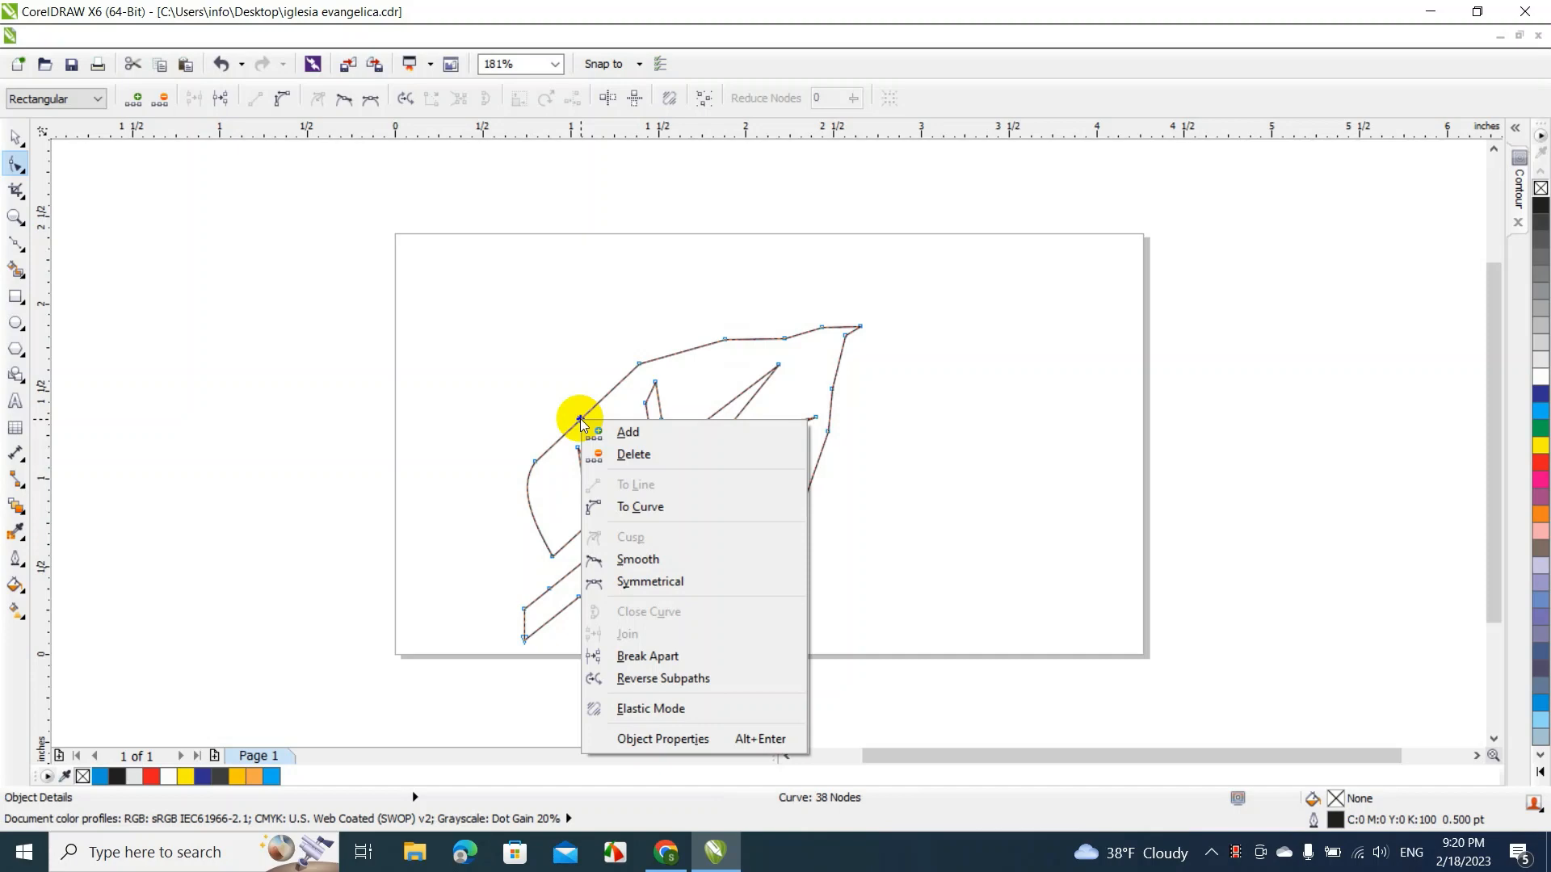
click(627, 507)
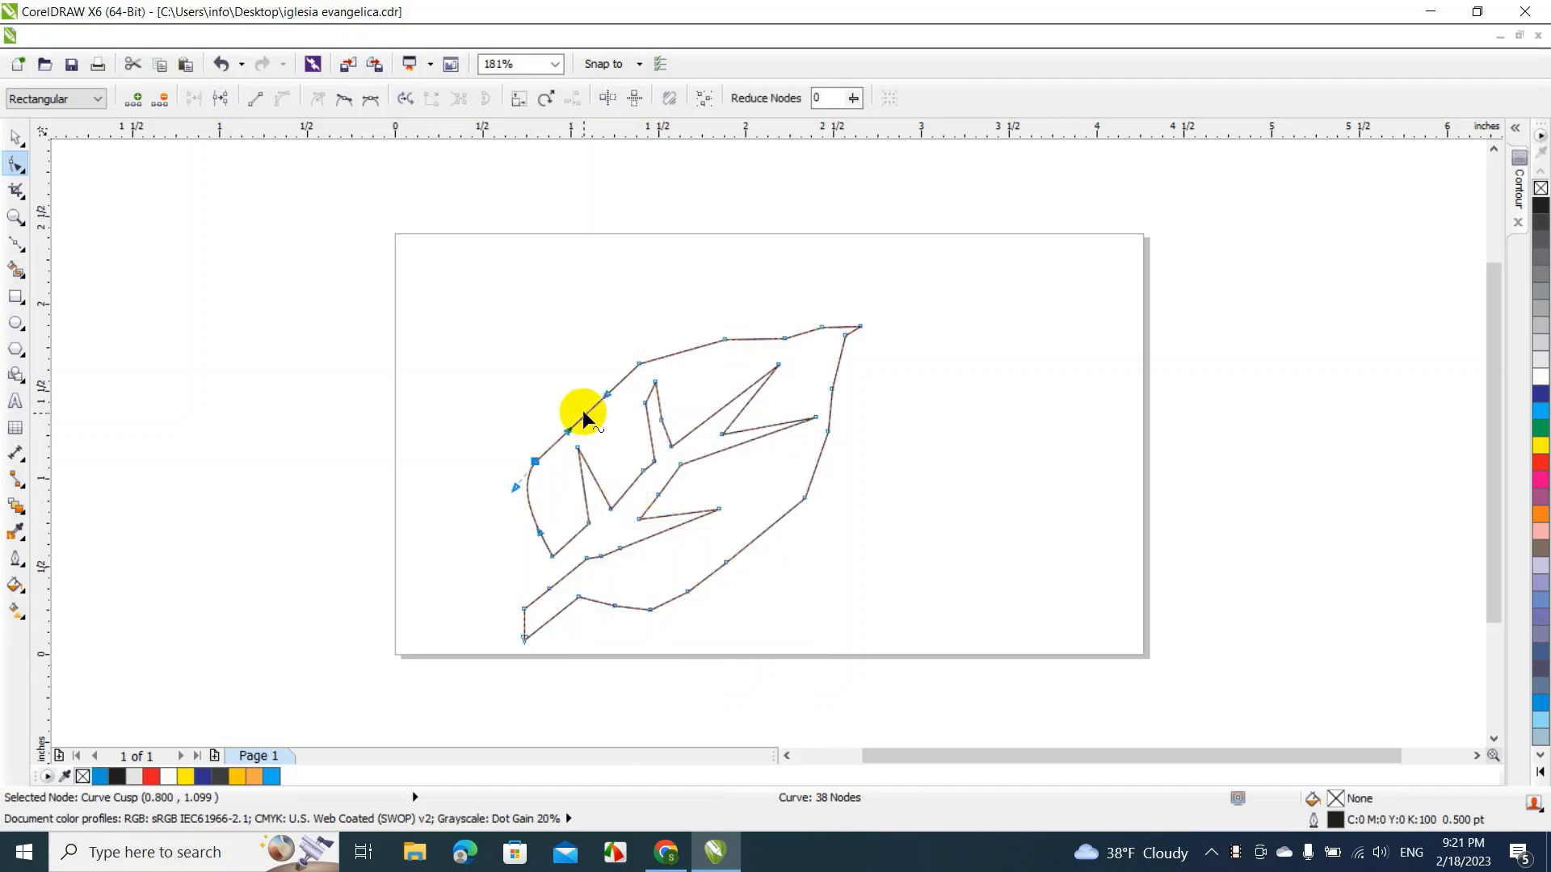
drag(583, 414, 555, 438)
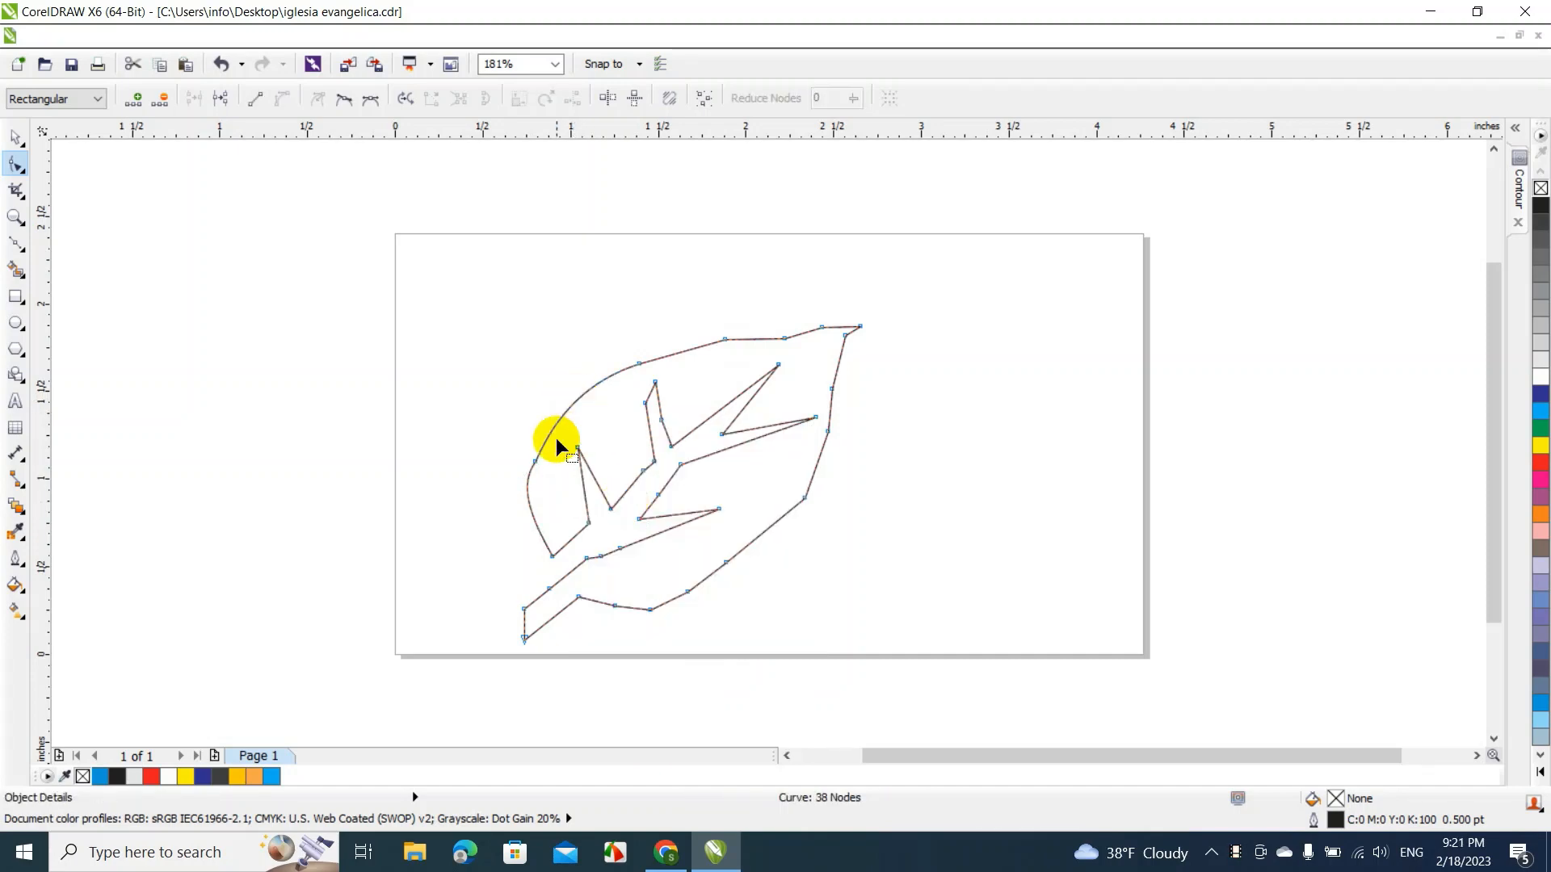
click(536, 461)
key(Delete)
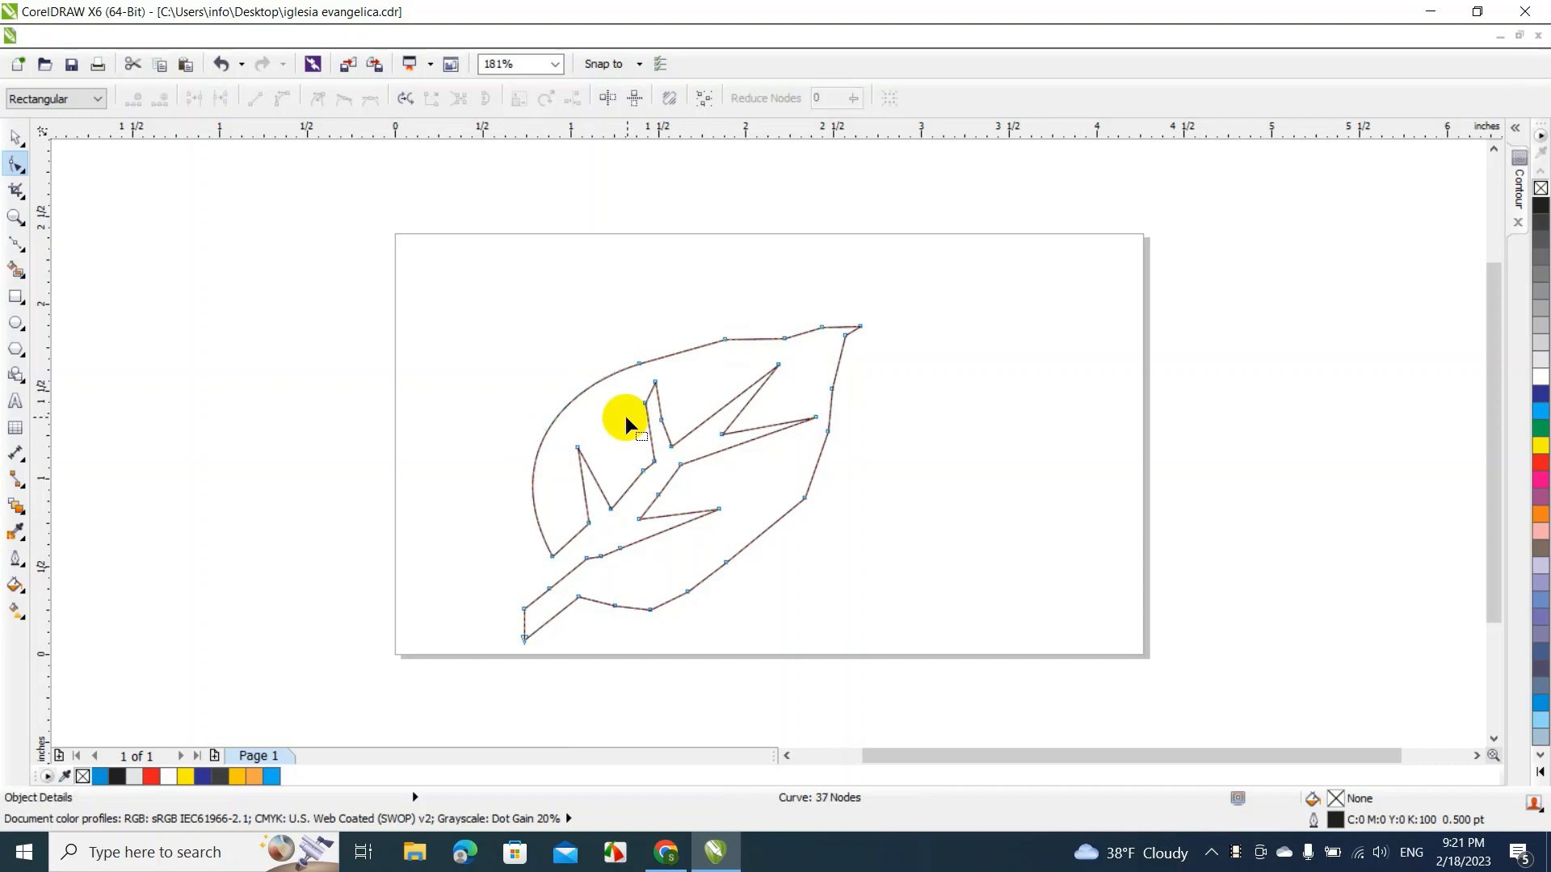
Delete the three intermediate nodes along the leaf's top edge to extend the smooth curve toward the tip
click(638, 363)
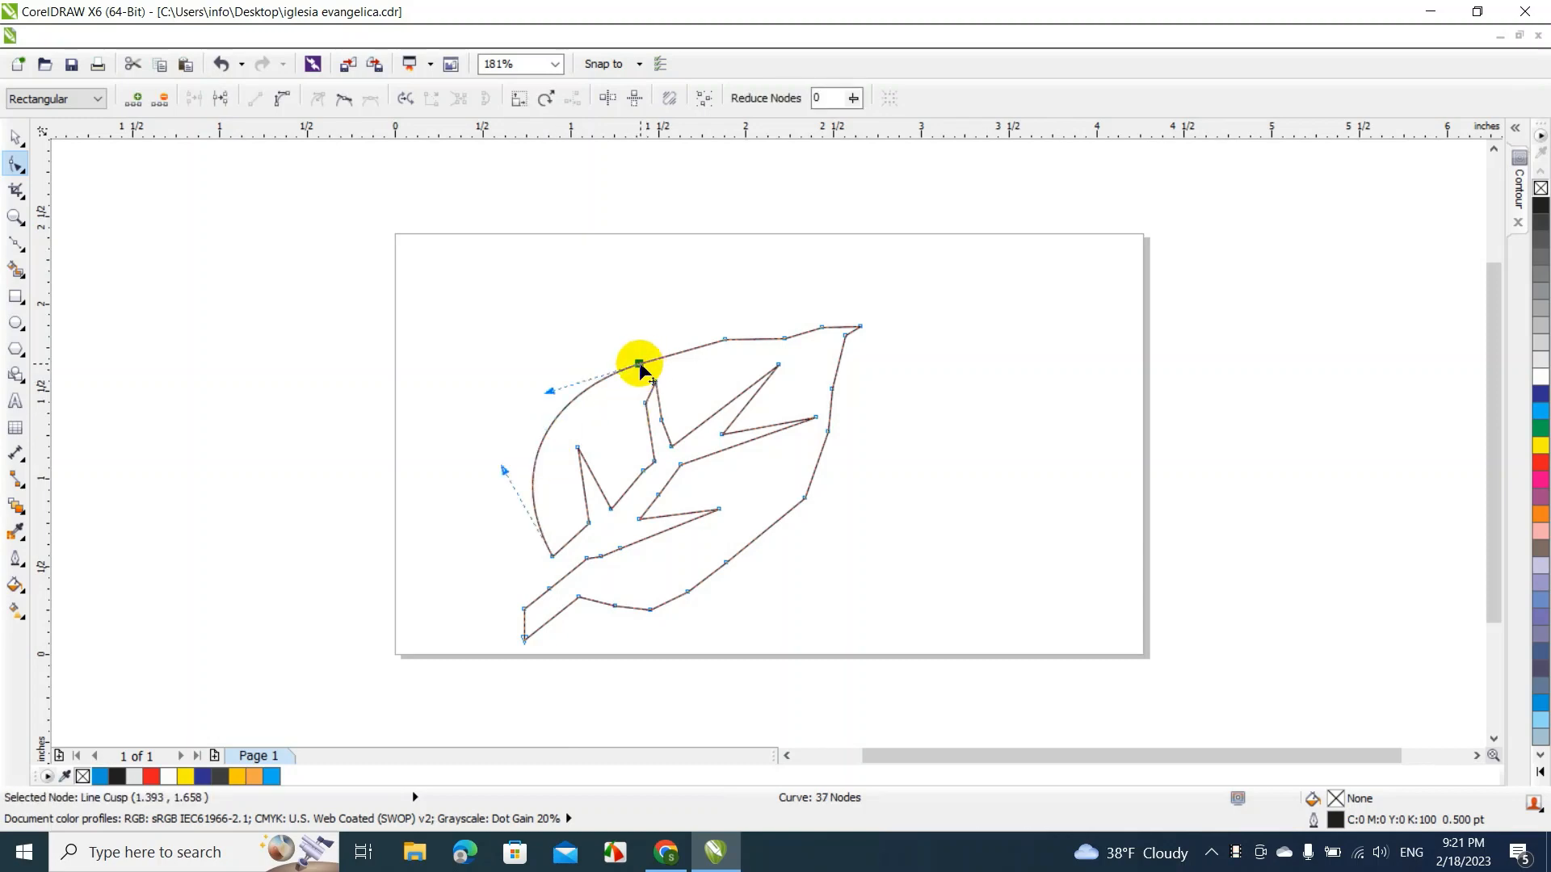
key(Delete)
click(725, 340)
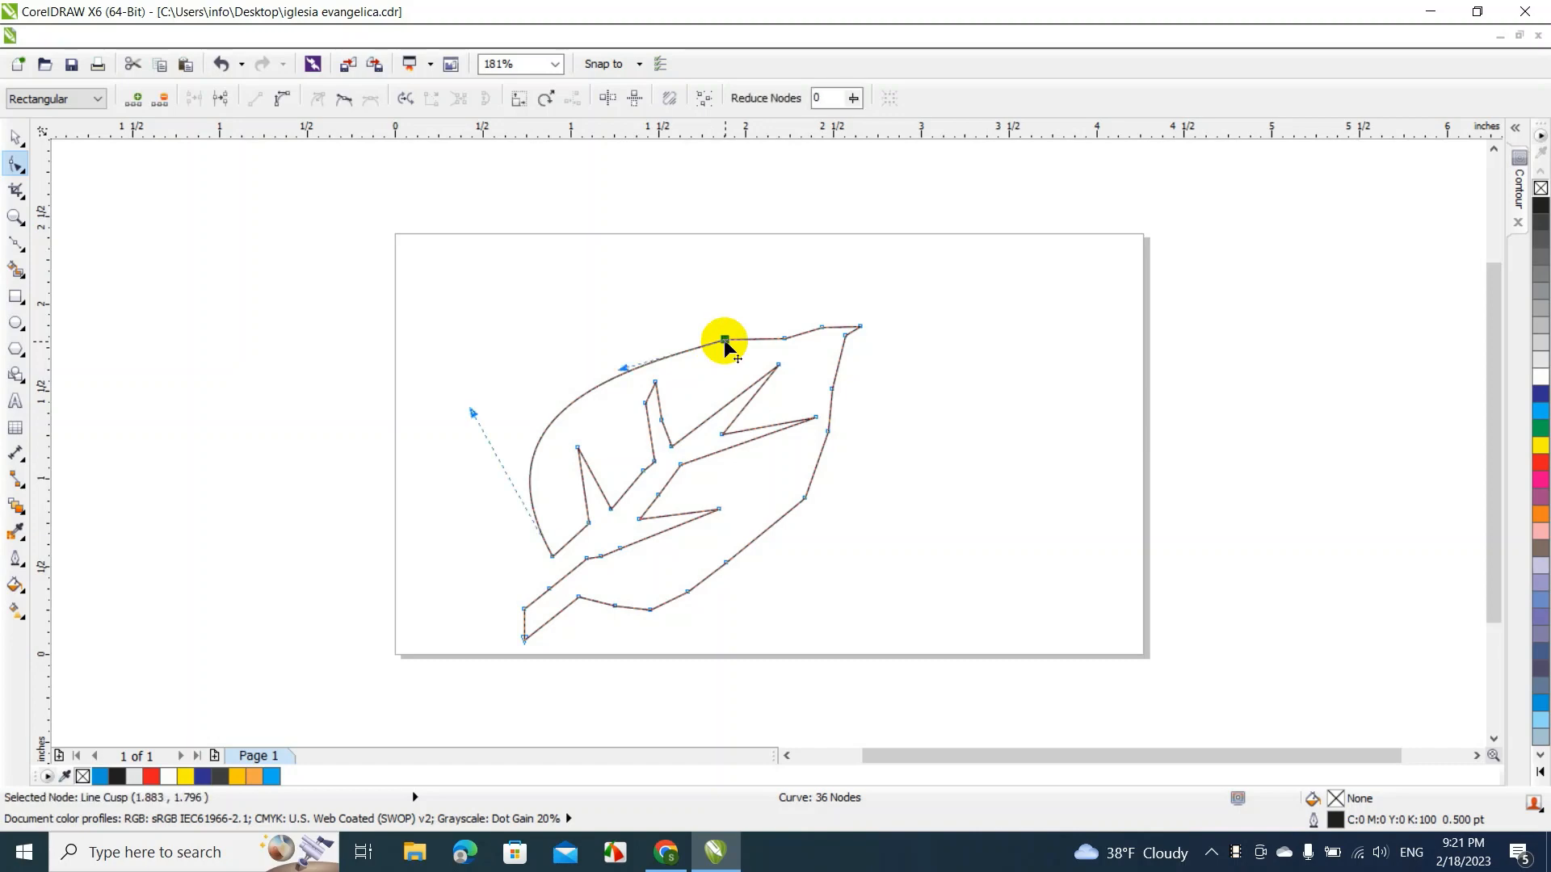
key(Delete)
click(783, 338)
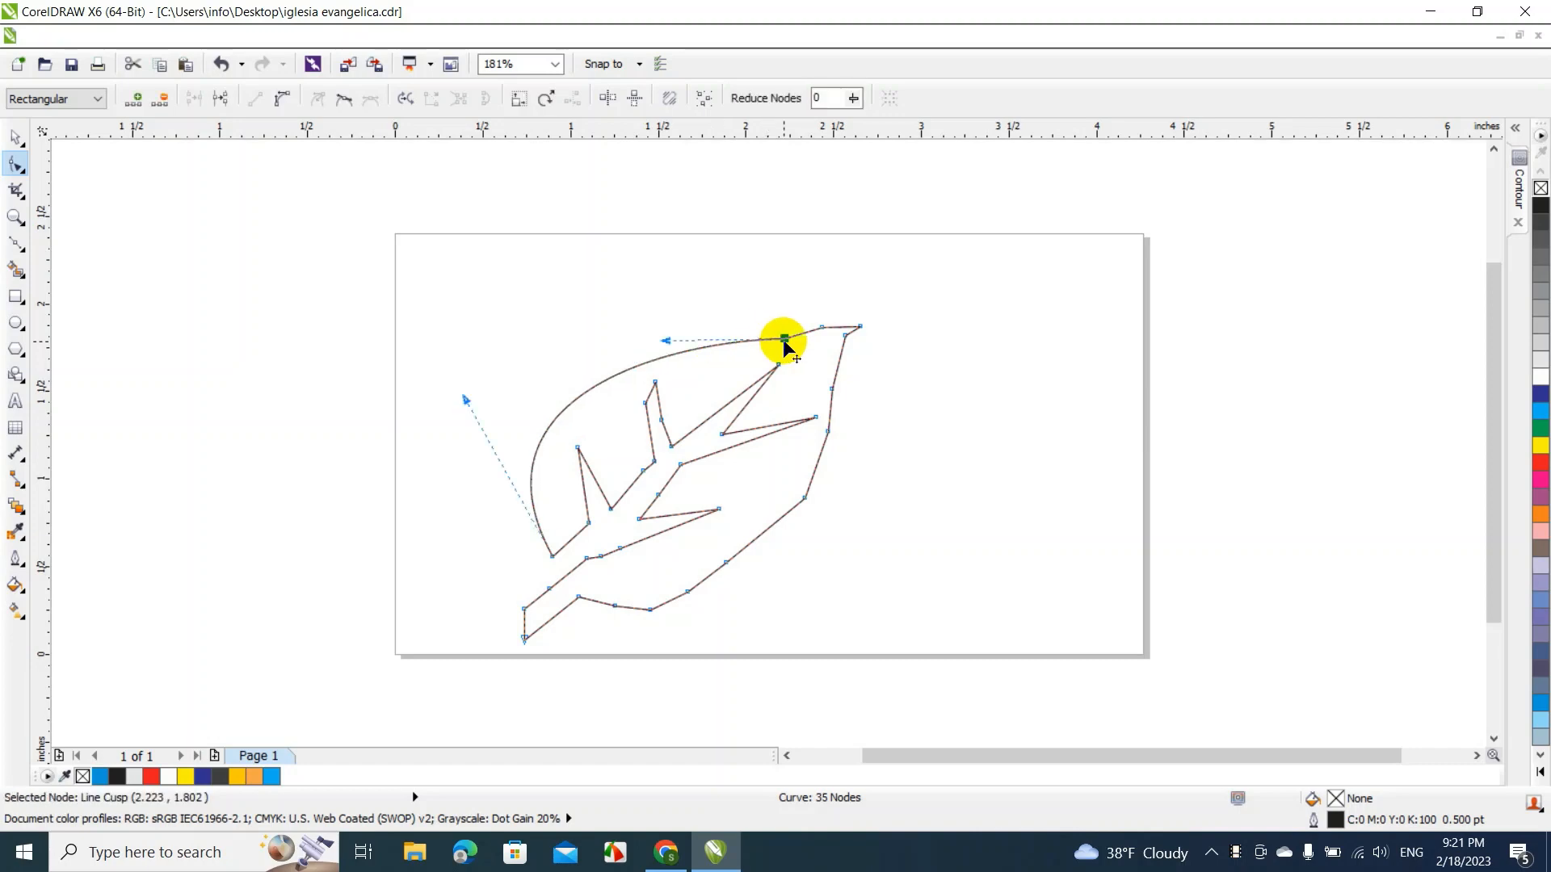
key(Delete)
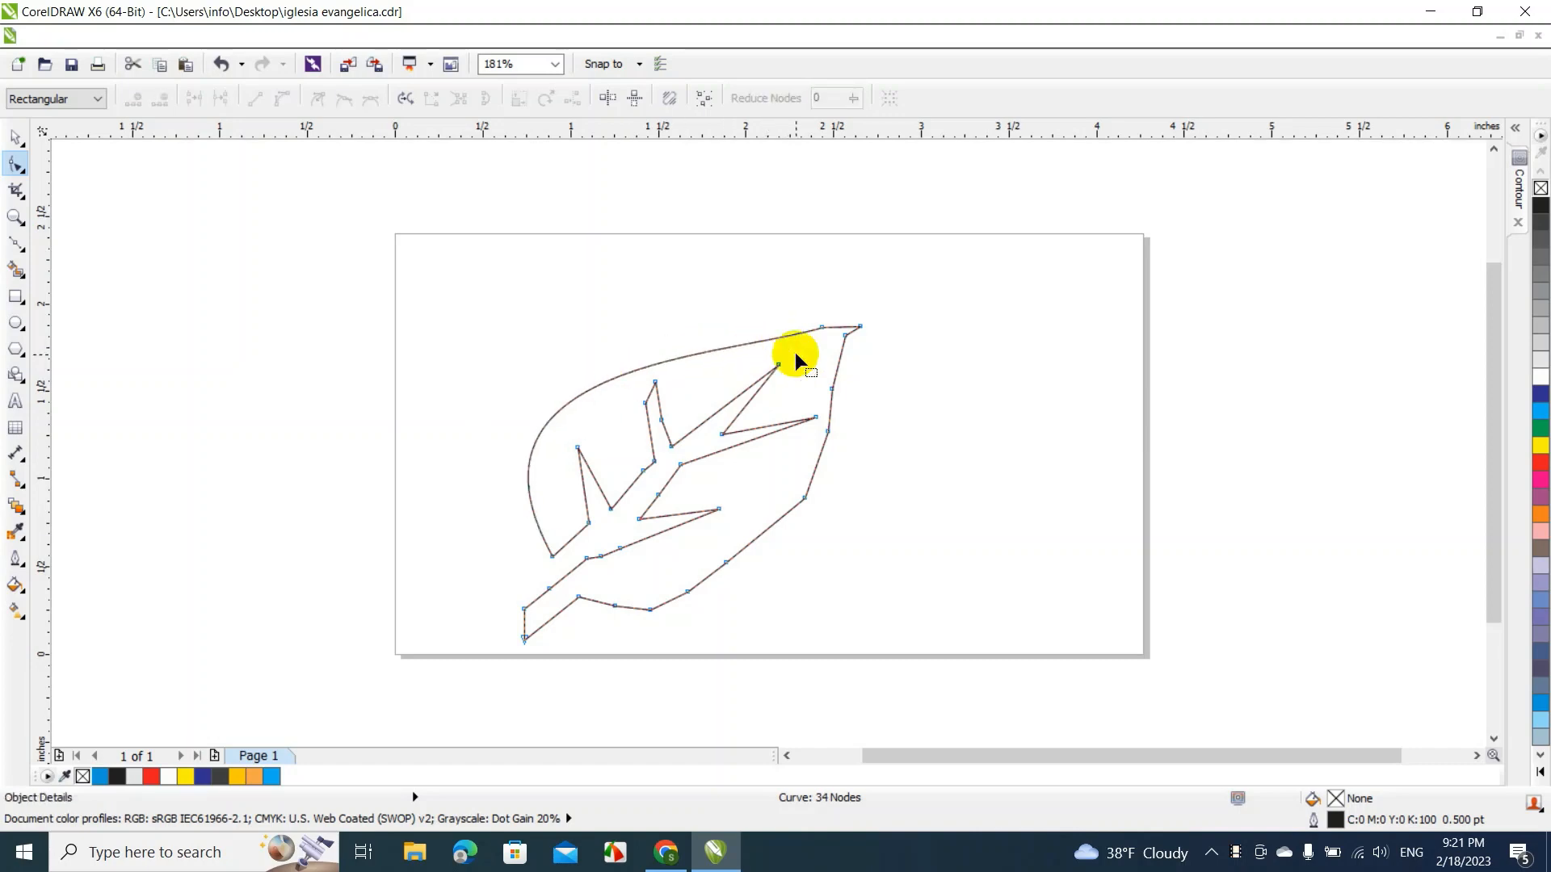
Move the leaf's tip node slightly upward and delete the node just before it on the top edge
drag(861, 327, 864, 316)
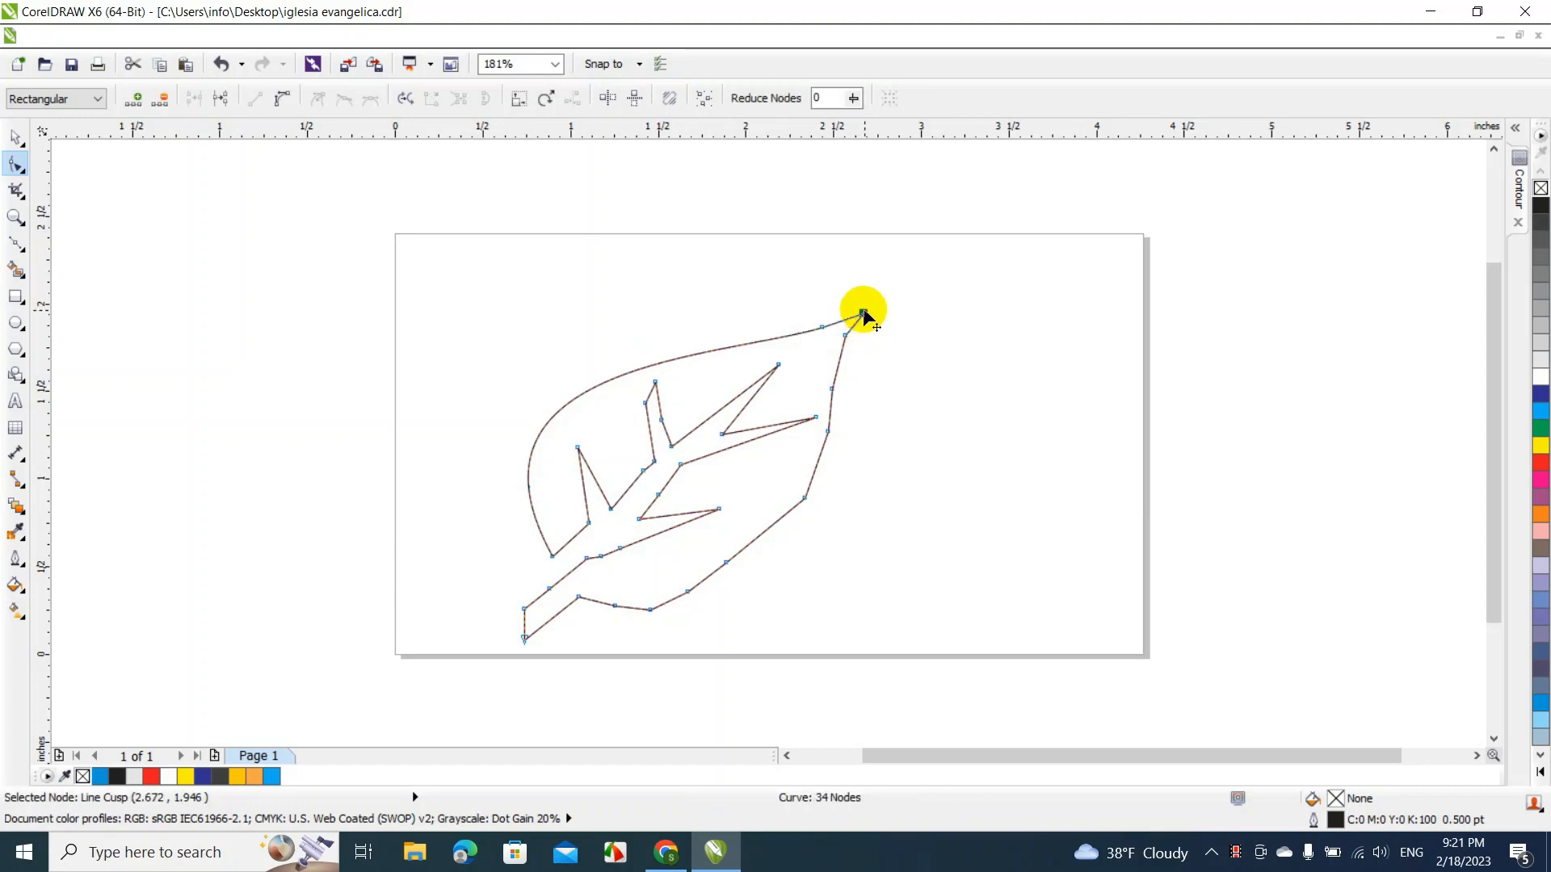
click(822, 323)
key(Delete)
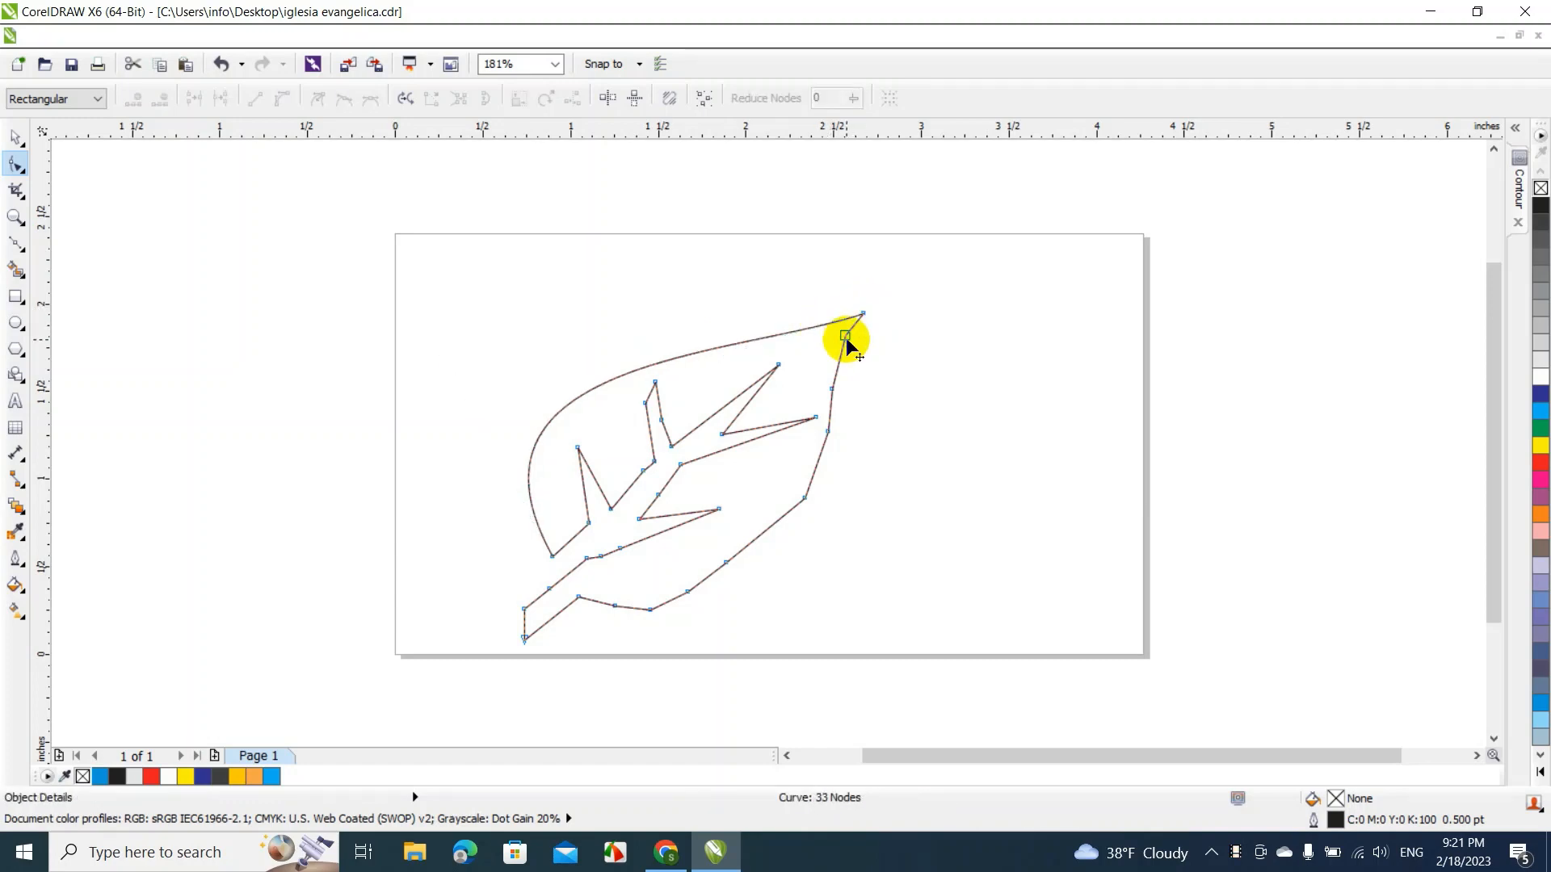
Delete the three nodes between the tip and the corner node on the leaf's right edge
click(846, 337)
key(Delete)
click(832, 389)
key(Delete)
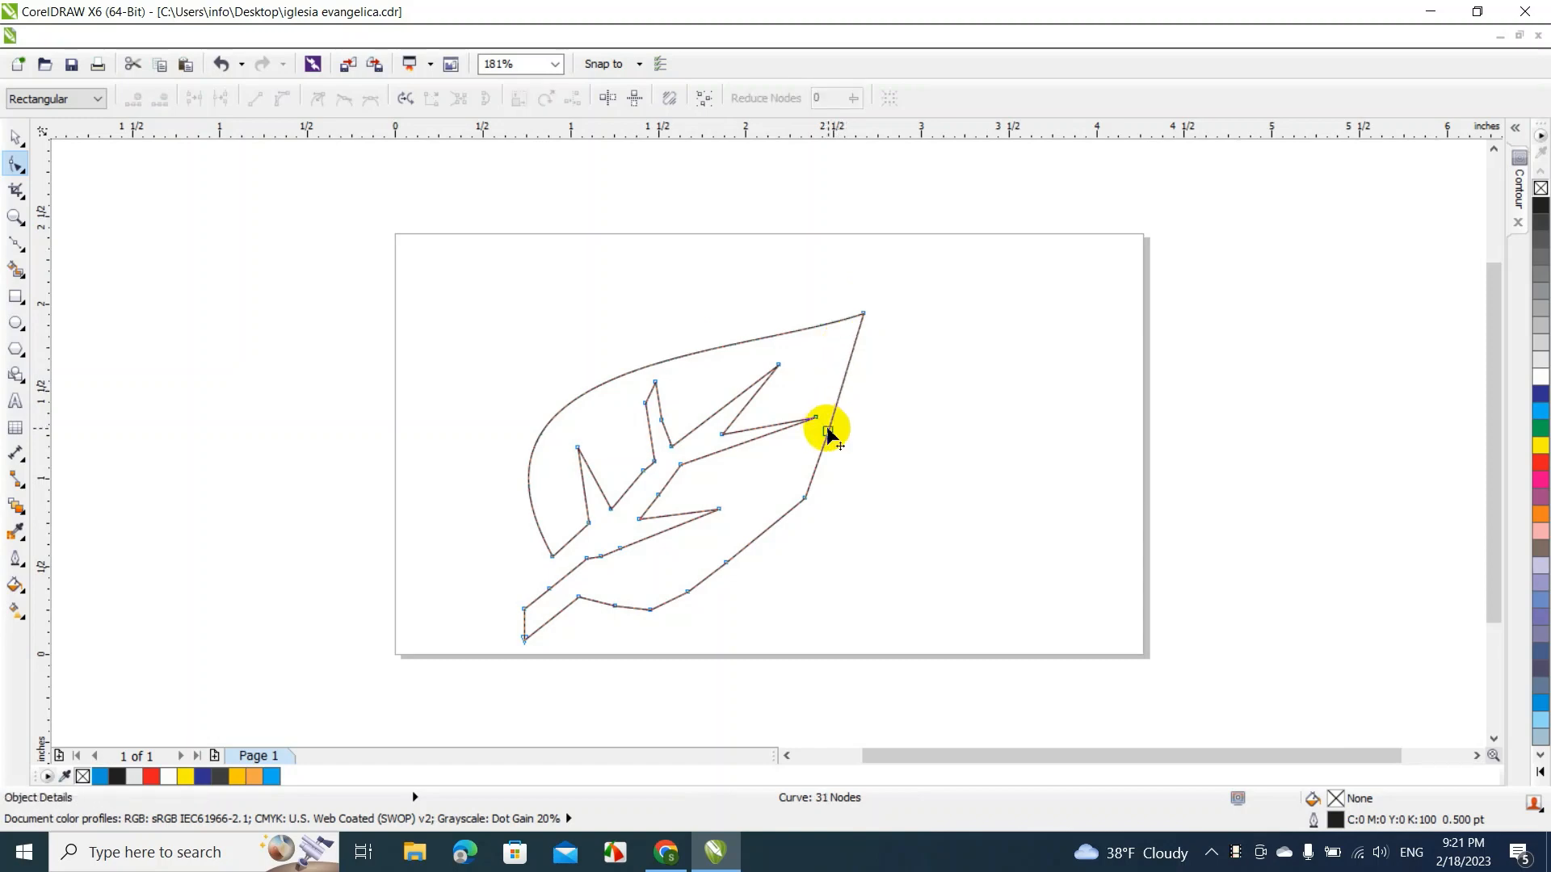
click(828, 432)
key(Delete)
Convert the right edge segment below the tip to a curve and bend it slightly inward
right_click(827, 426)
click(870, 514)
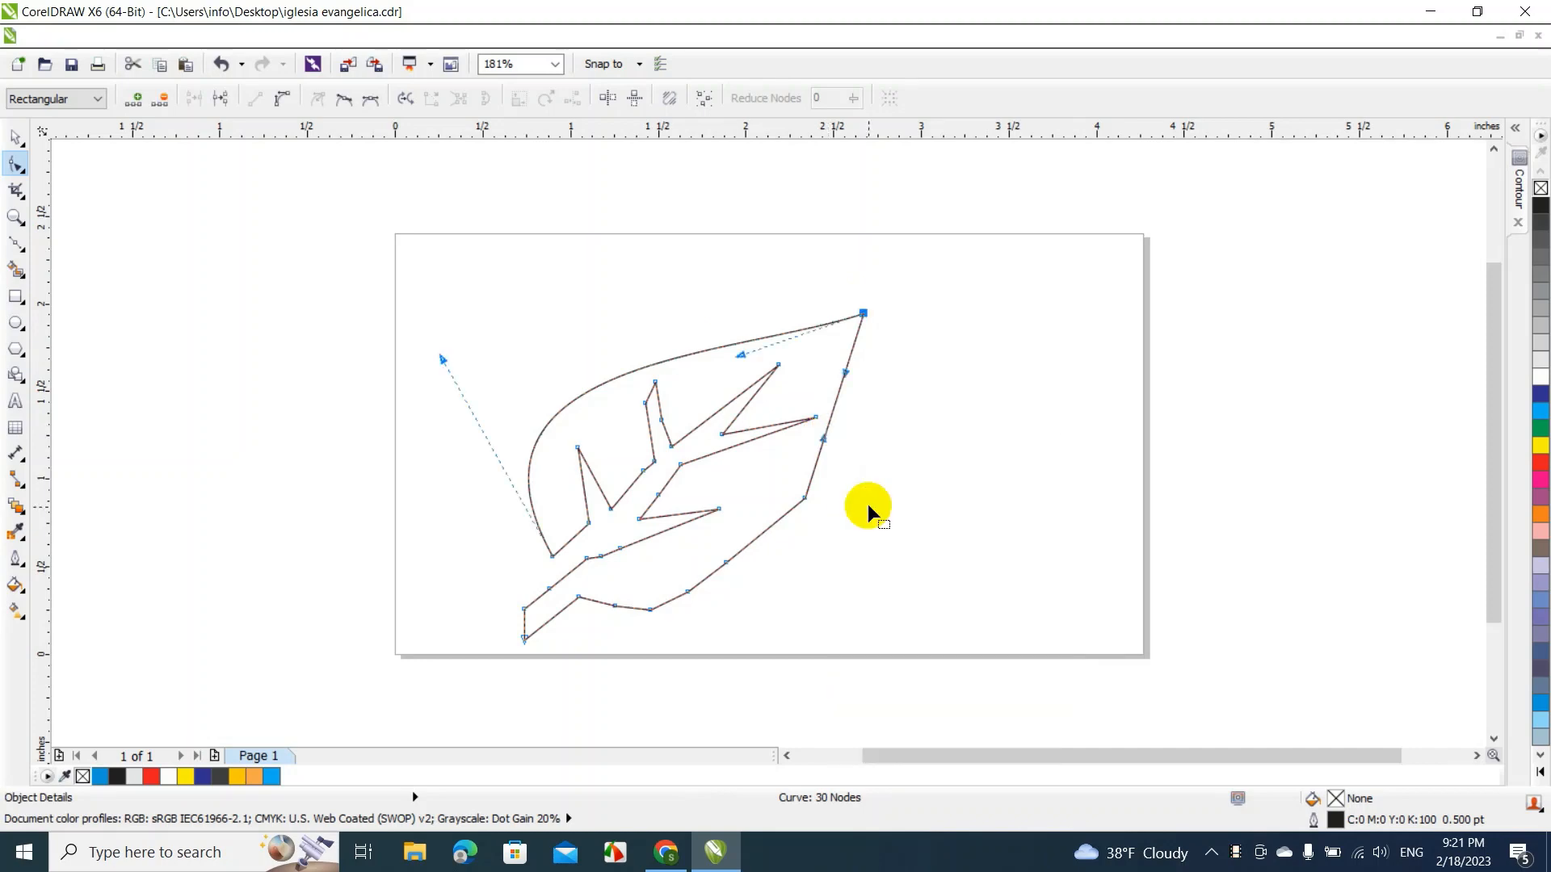
click(819, 413)
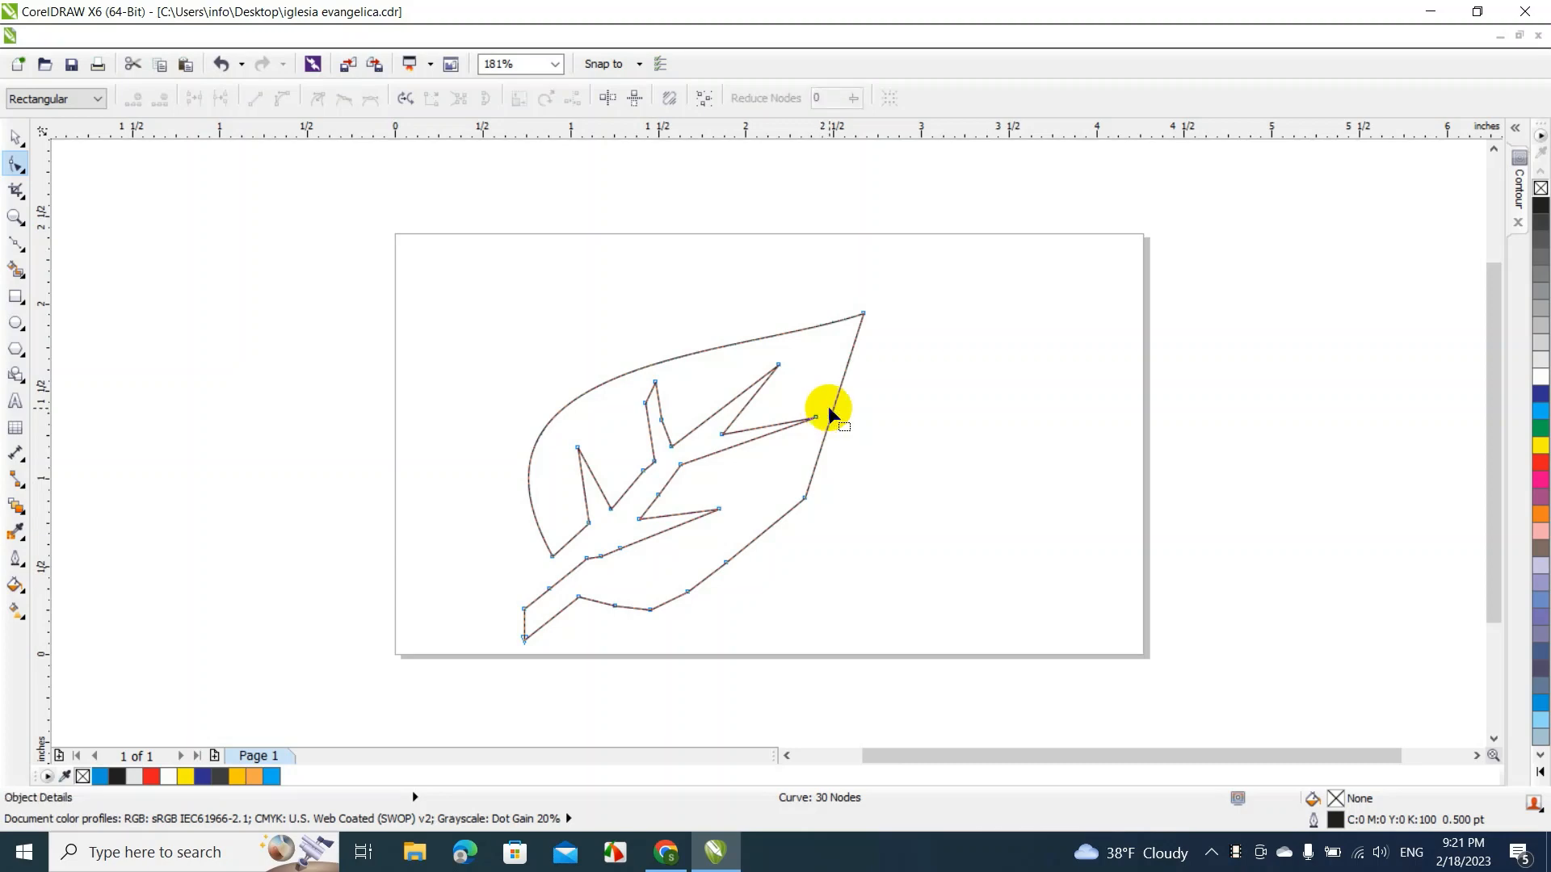
drag(834, 414, 823, 410)
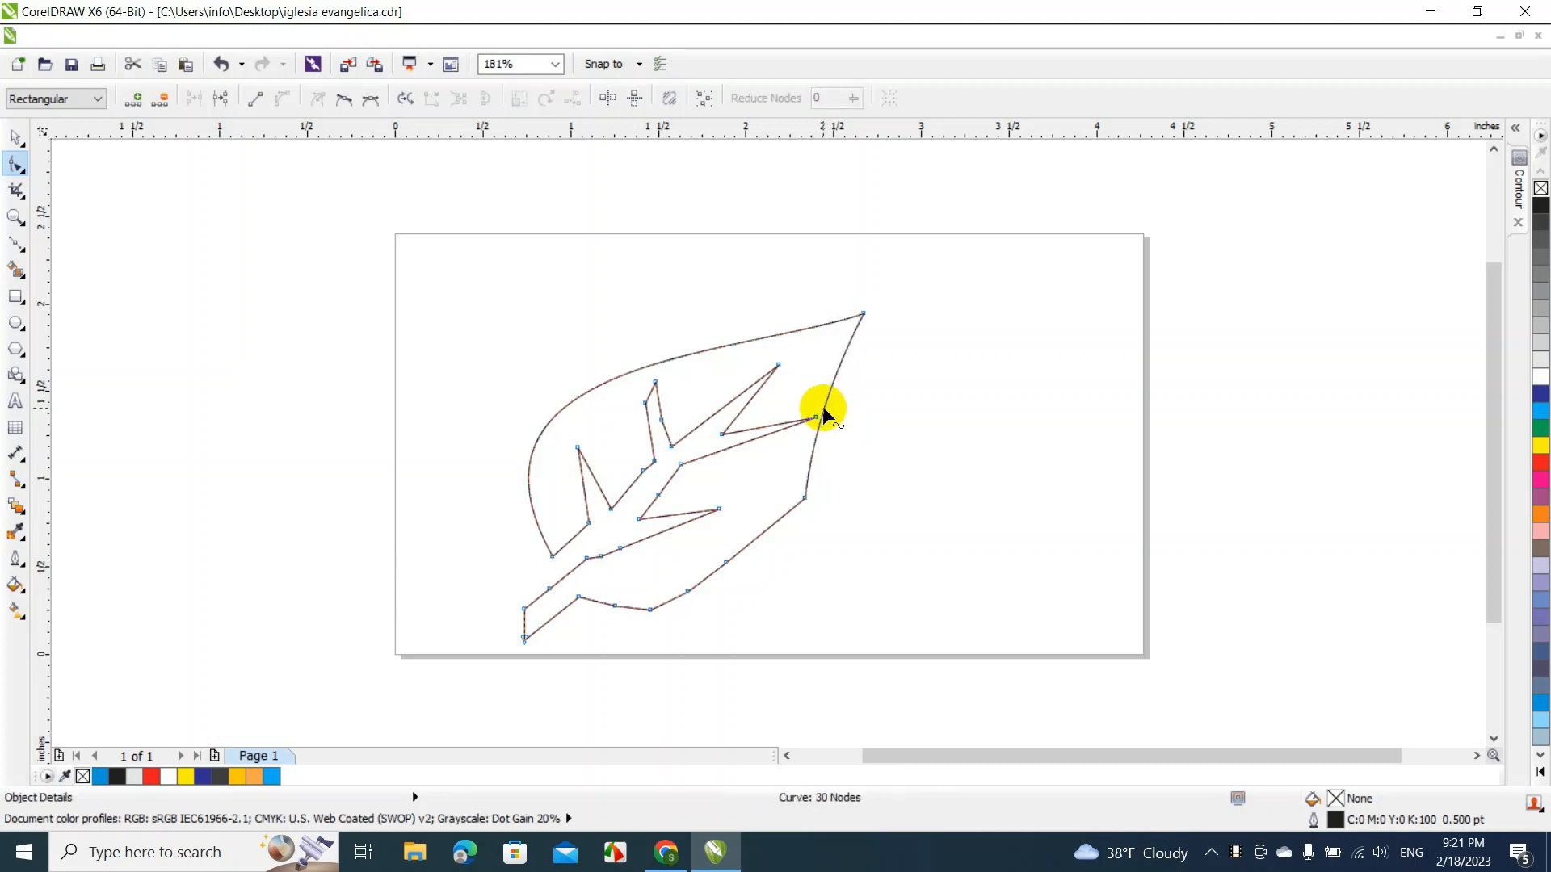
Delete the middle node of the lower-right edge, convert the segment to a curve and bow it outward
click(724, 564)
key(Delete)
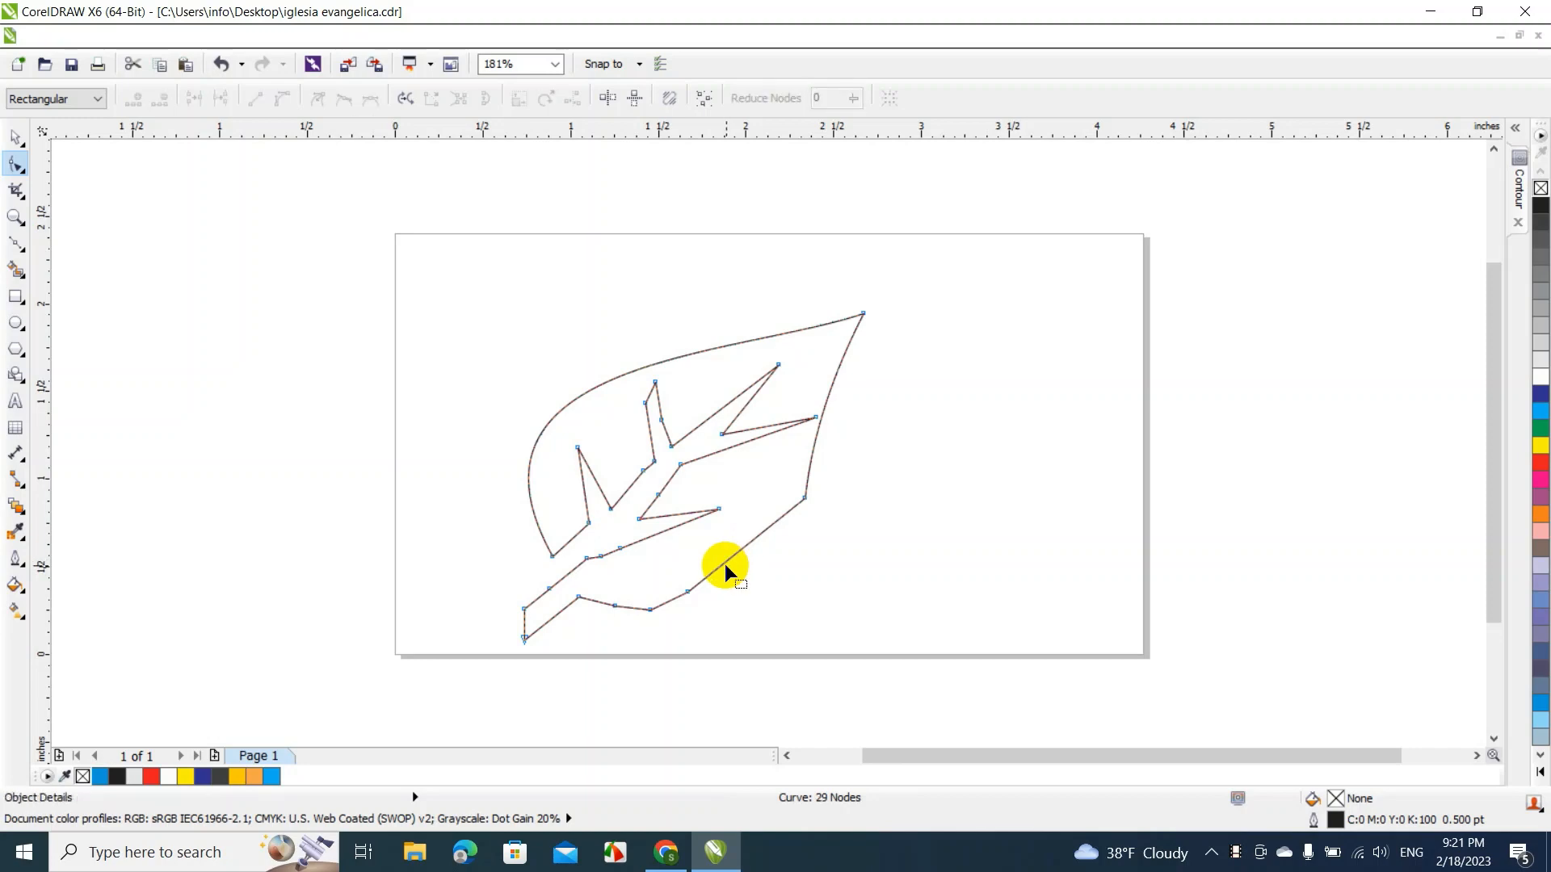
right_click(732, 555)
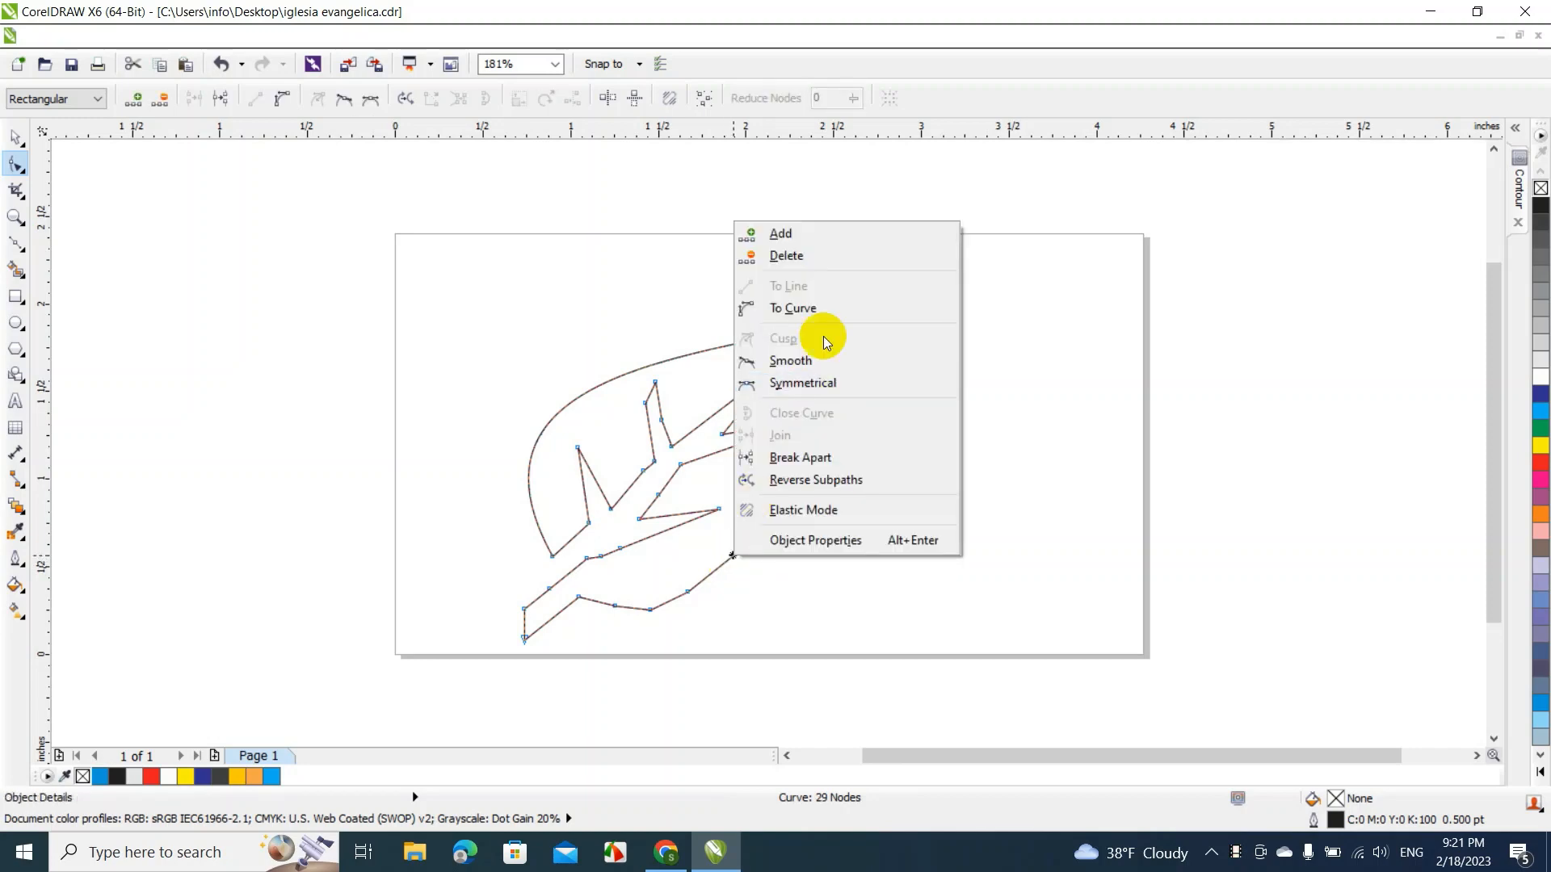
click(819, 311)
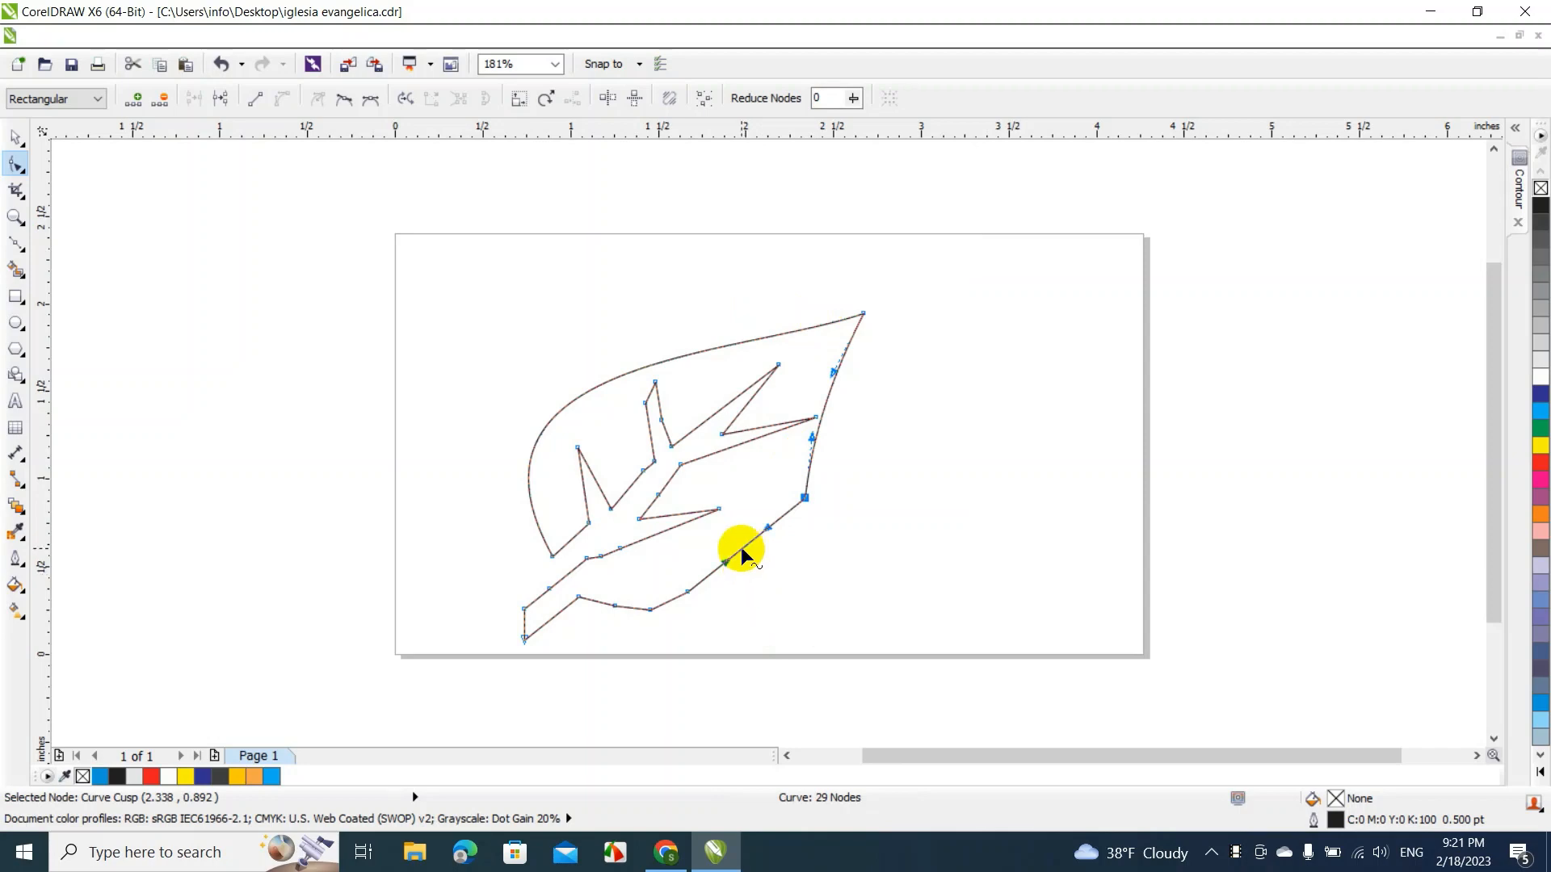
drag(740, 545, 753, 565)
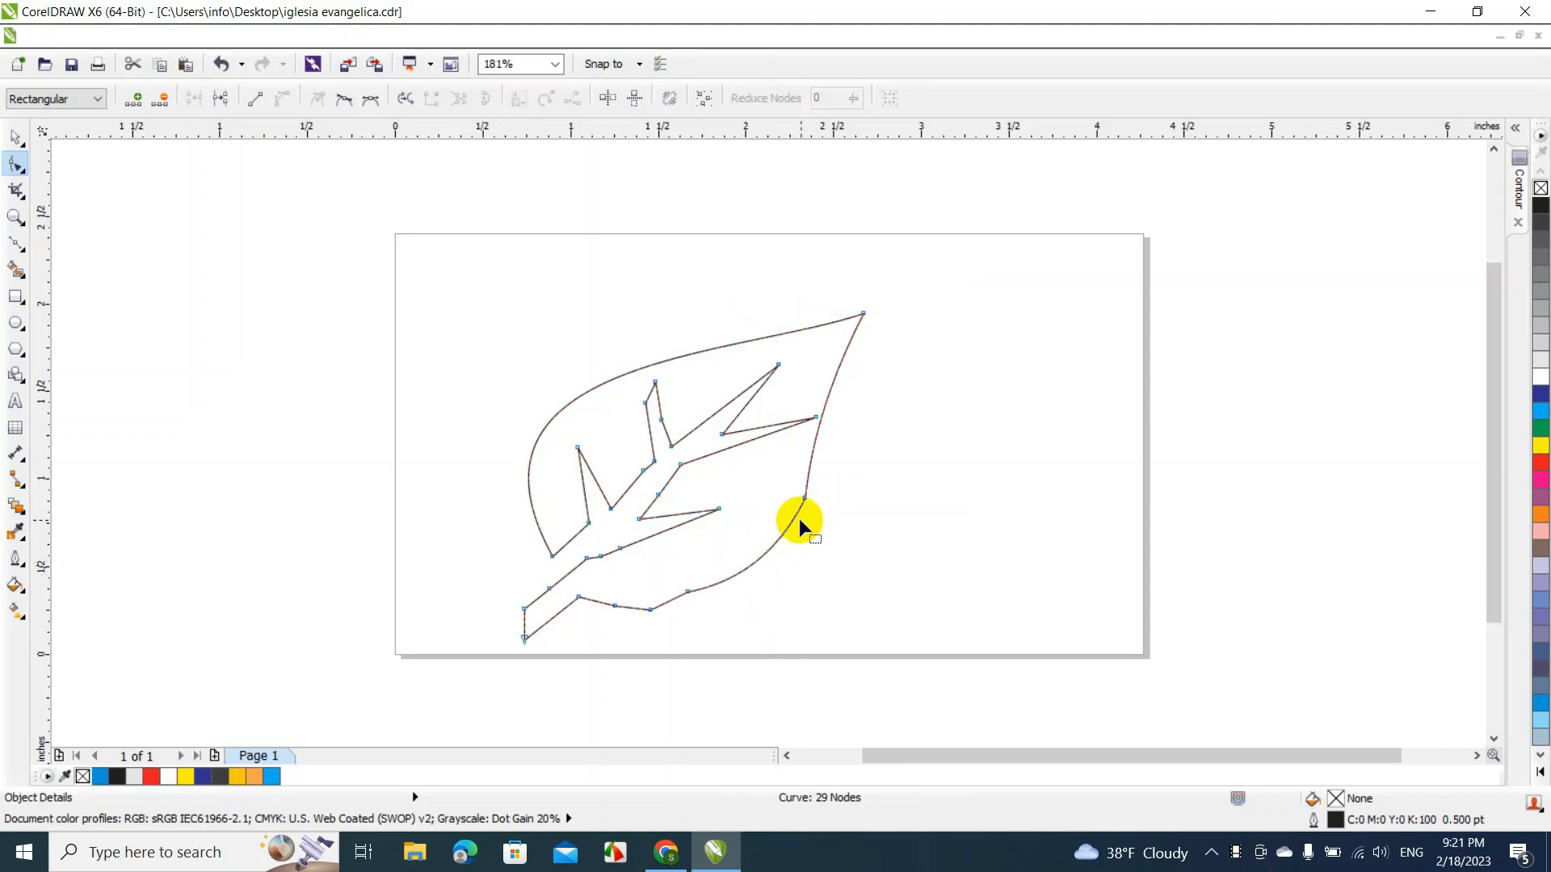
Delete the remaining intermediate nodes on the bottom edge and the right corner node, leaving one curve from tip to stem
double_click(686, 591)
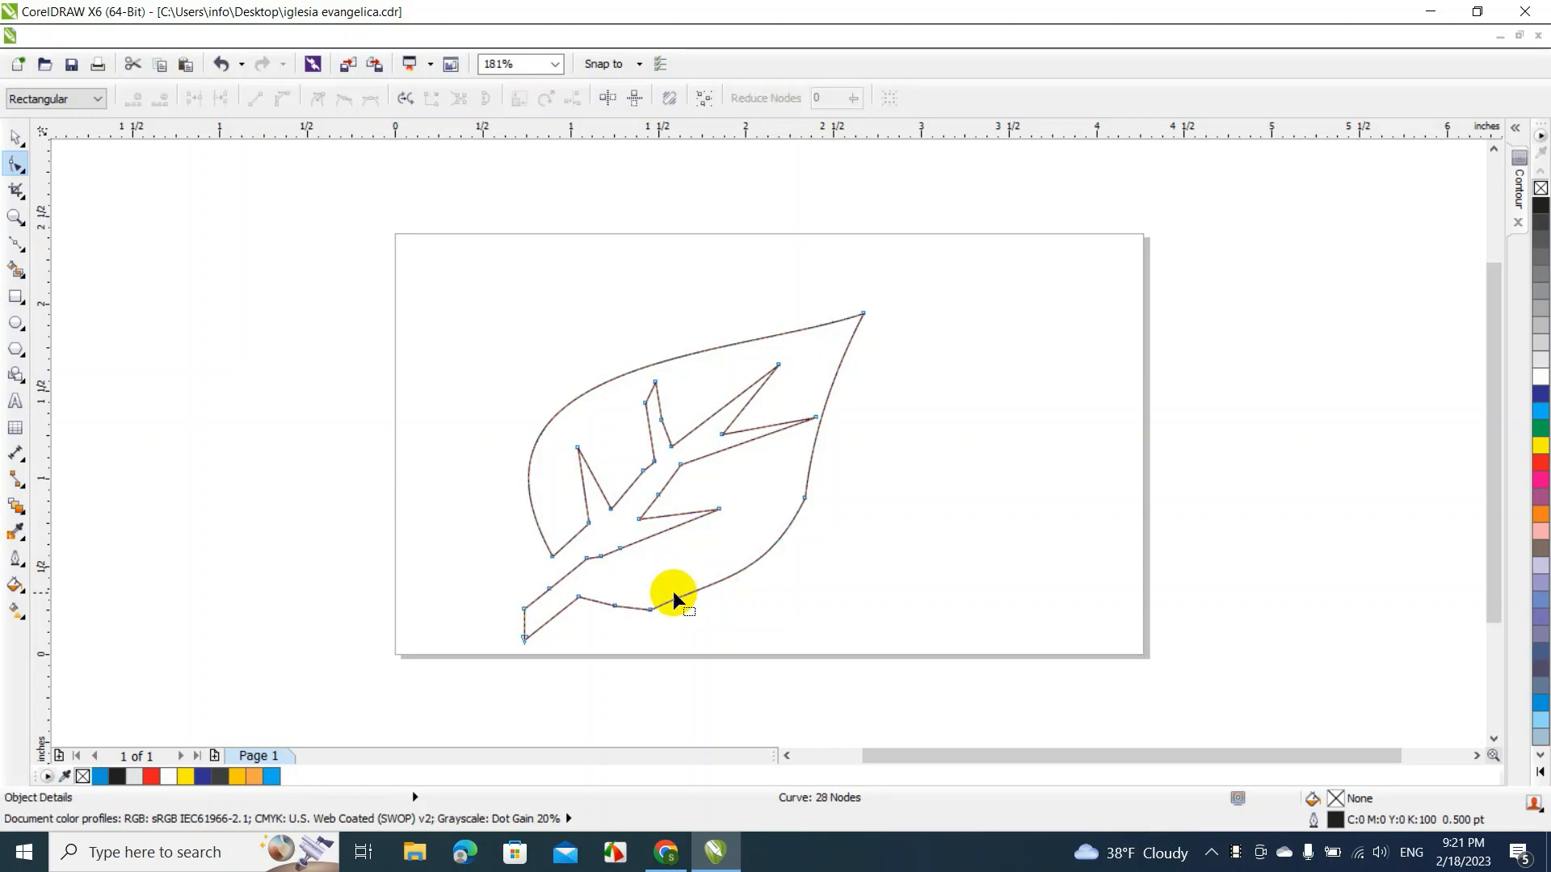
click(650, 608)
key(Delete)
click(614, 604)
key(Delete)
click(804, 497)
key(Delete)
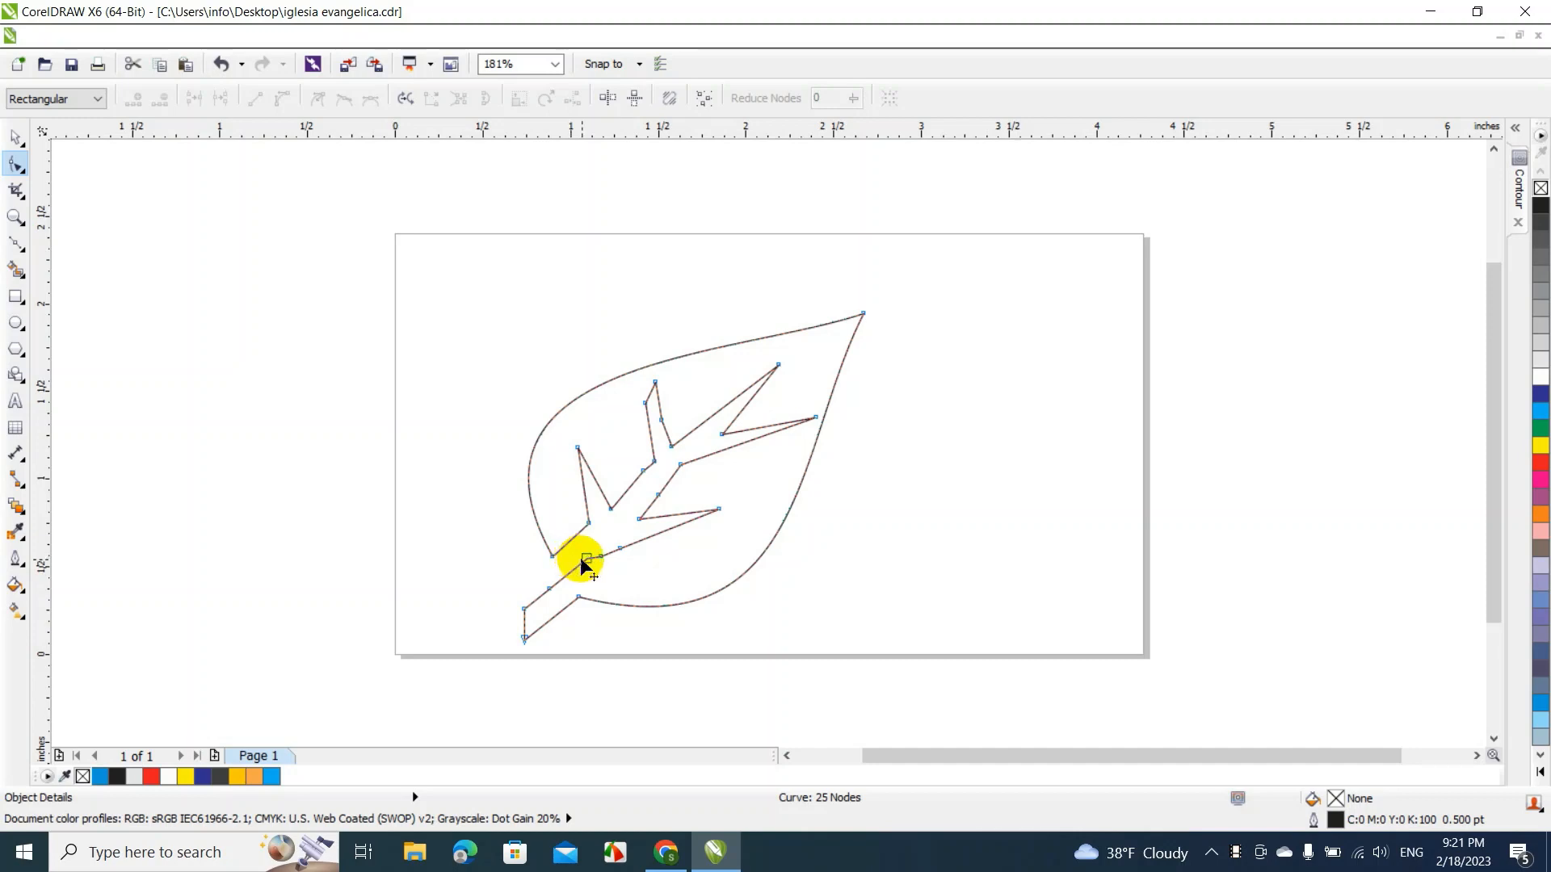
Delete the two extra nodes on the underside of the lower-right vein spike and extend its tip outward
click(600, 556)
key(Delete)
click(620, 548)
key(Delete)
drag(717, 509, 736, 502)
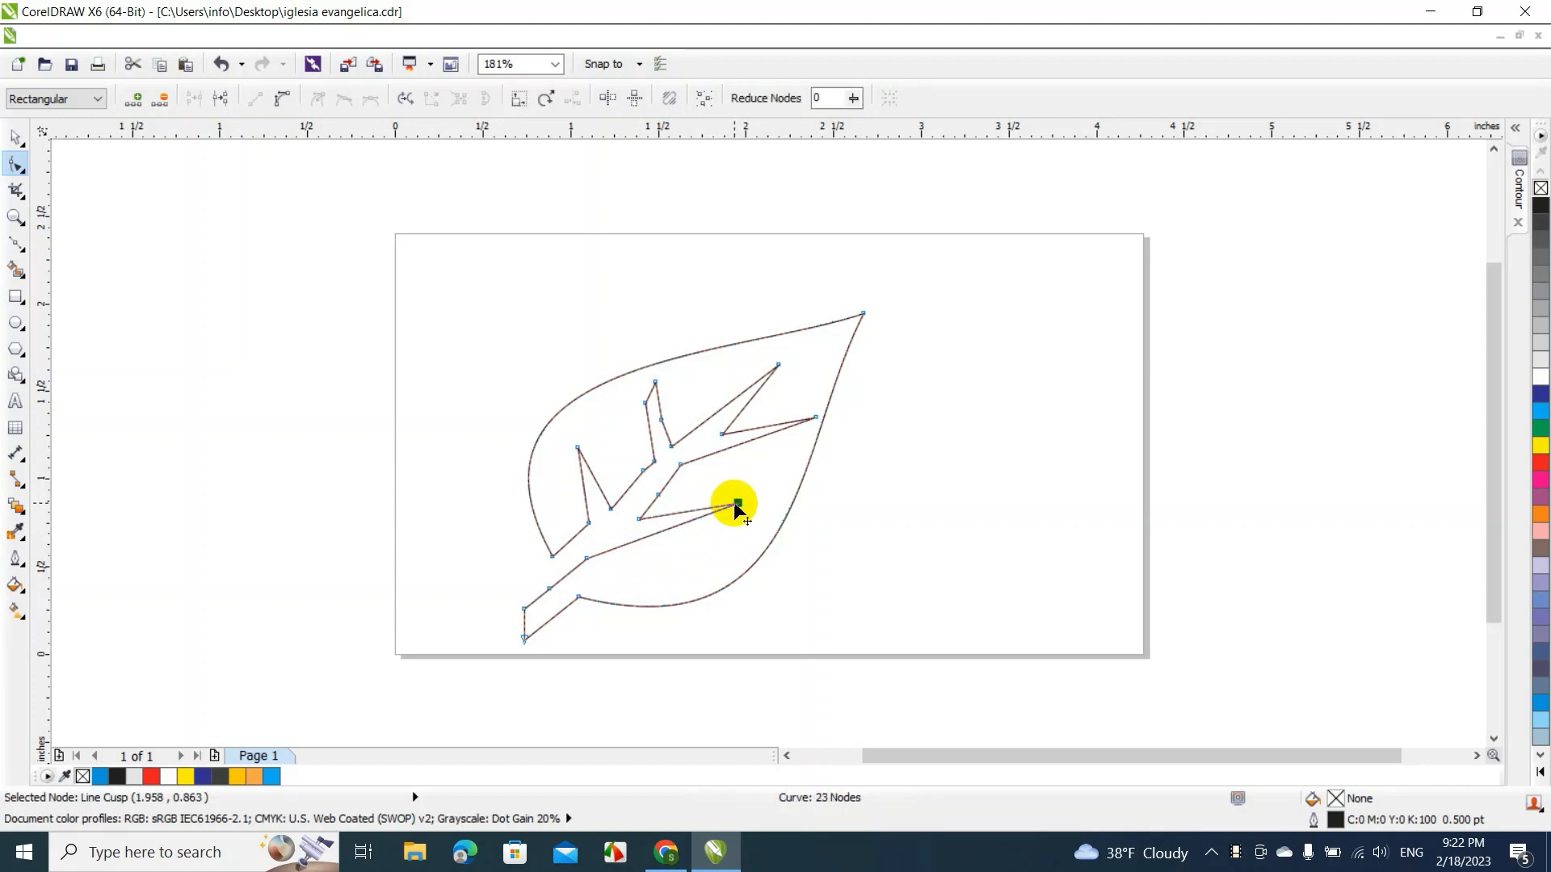
Move the inner notch node of the lower-right vein spike toward the stem and delete the extra midrib nodes on both sides
drag(638, 519, 627, 524)
click(658, 491)
key(Delete)
click(643, 468)
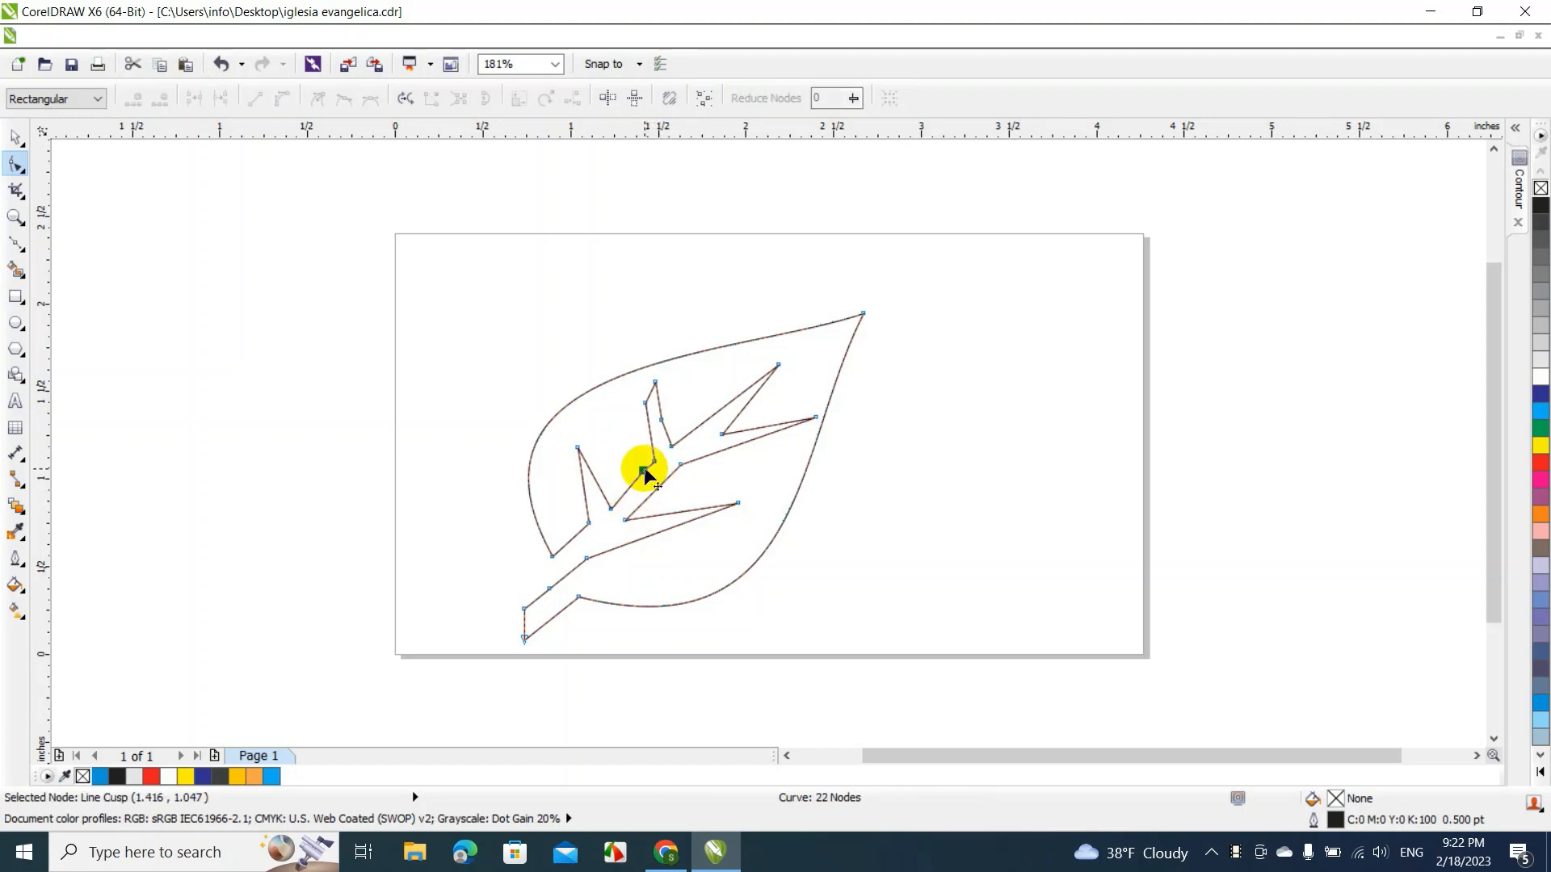
key(Delete)
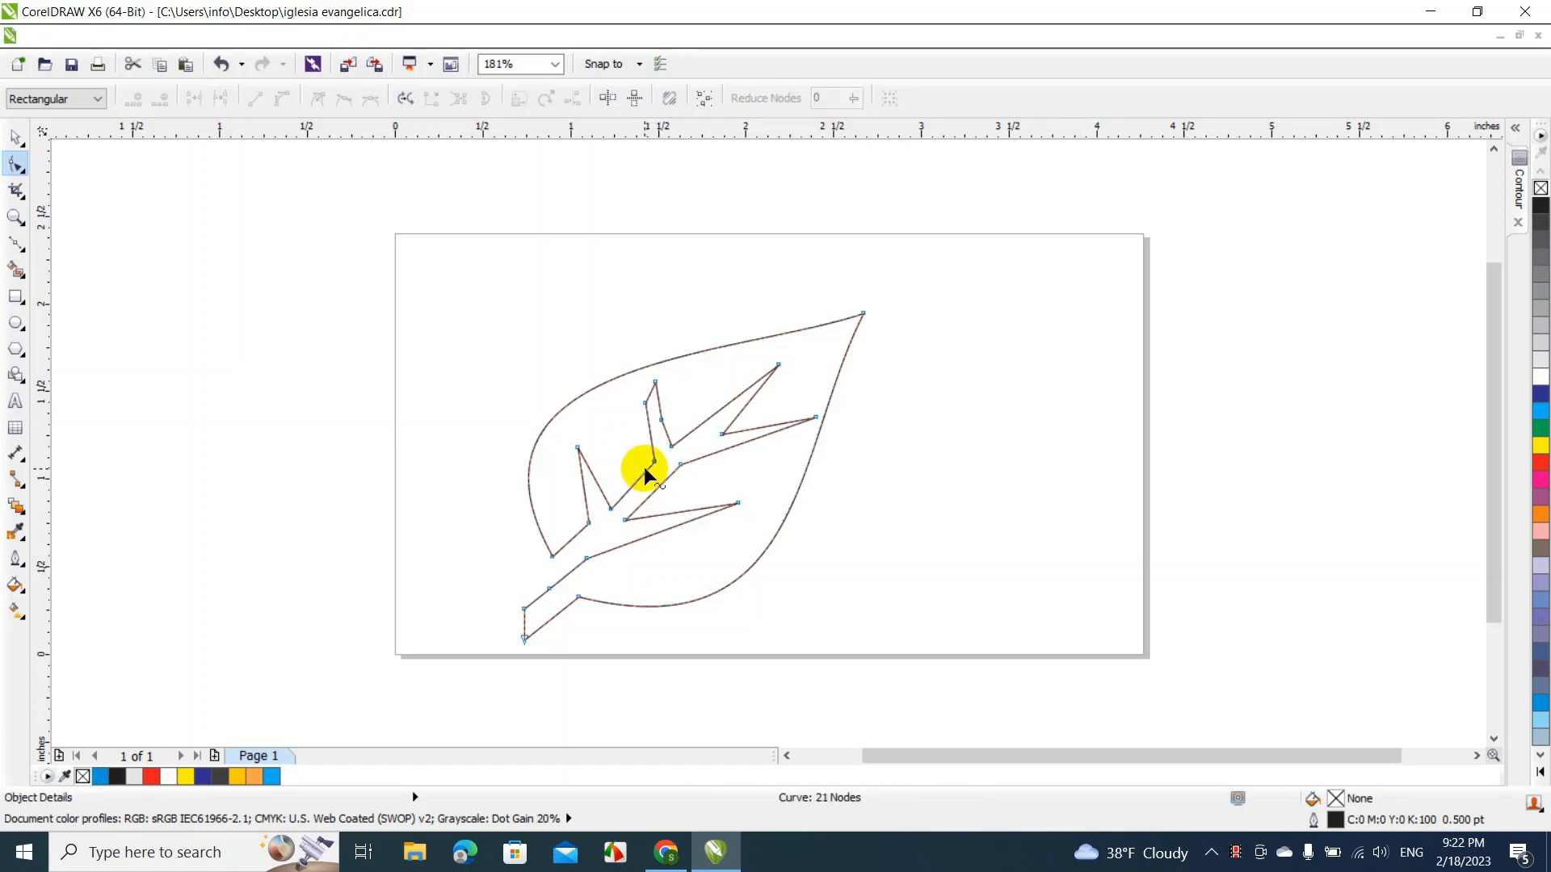
Delete the extra node on each side of the upper-left vein spike to straighten its edges
click(644, 403)
key(Delete)
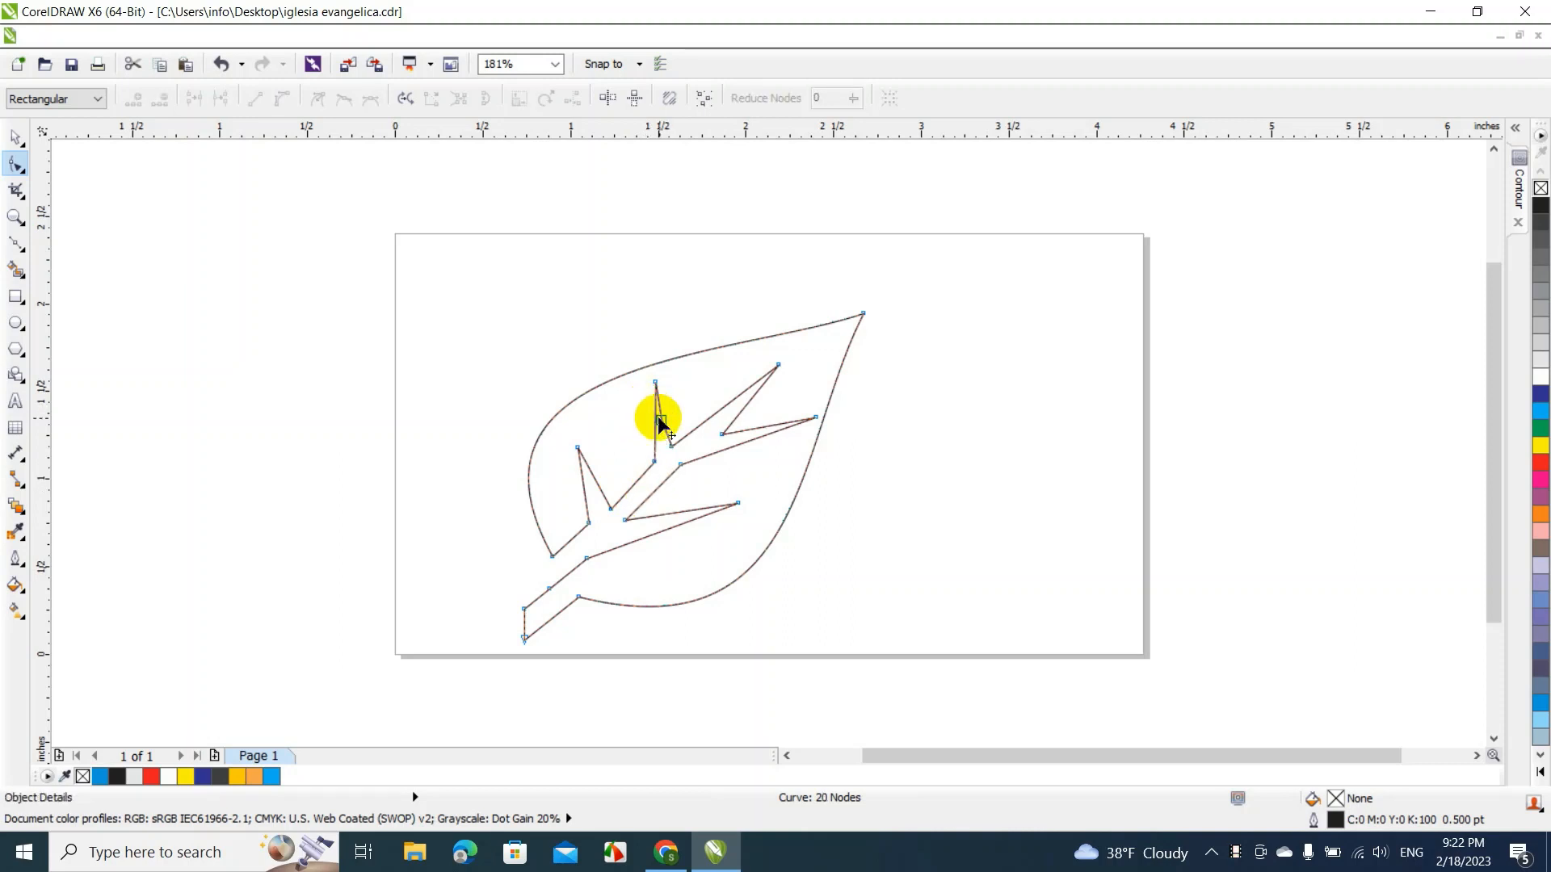
click(662, 421)
key(Delete)
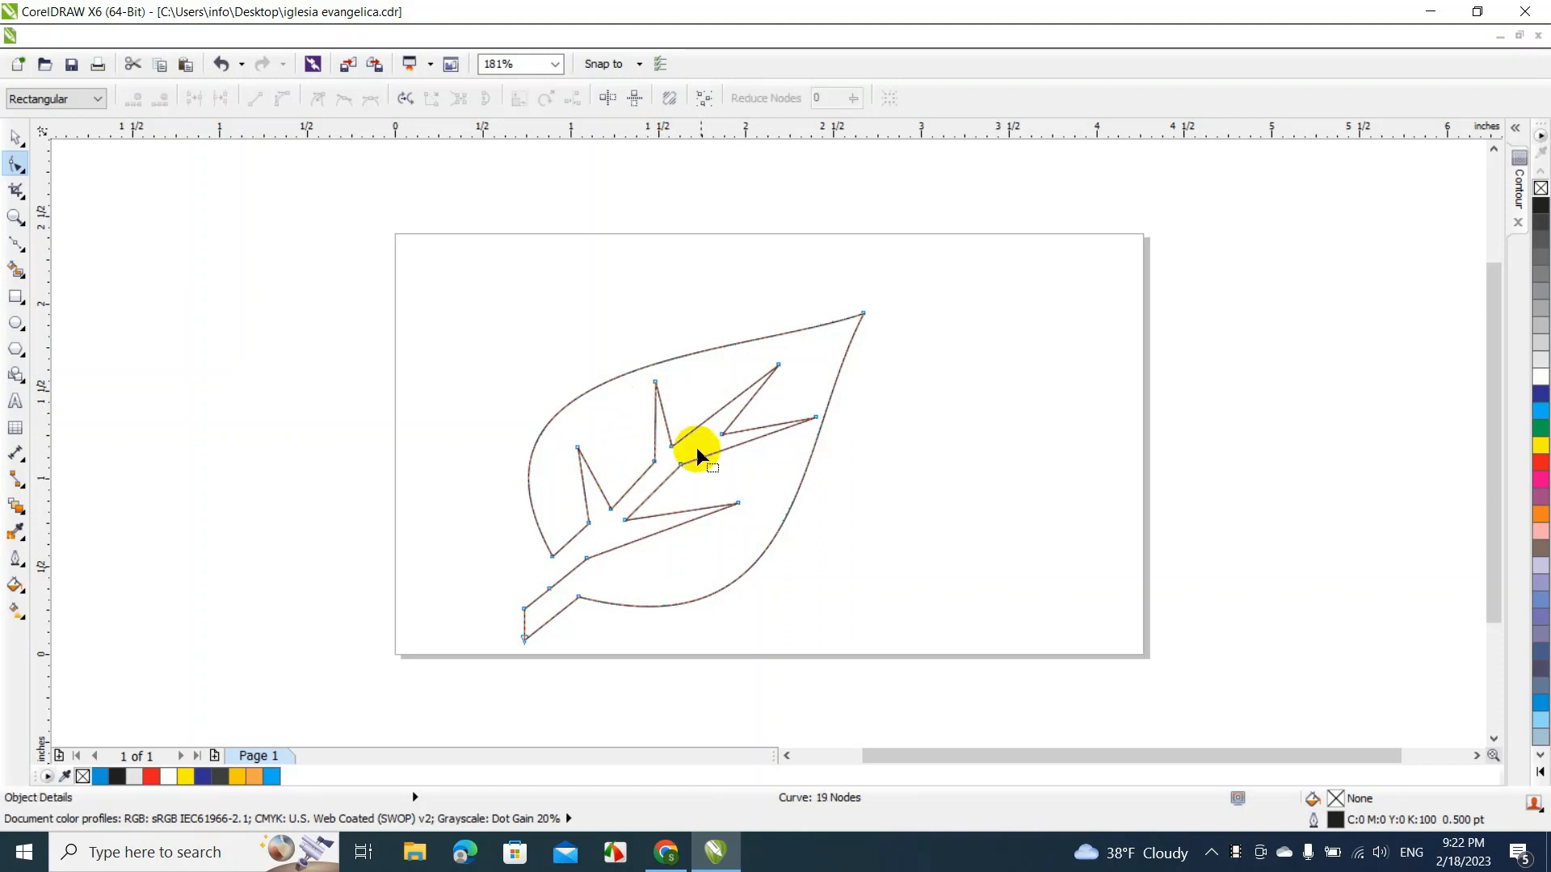
Deepen the notch between the two upper-right spikes, shorten the lower one's tip, and delete the extra node on the stem's upper edge
drag(724, 438, 707, 443)
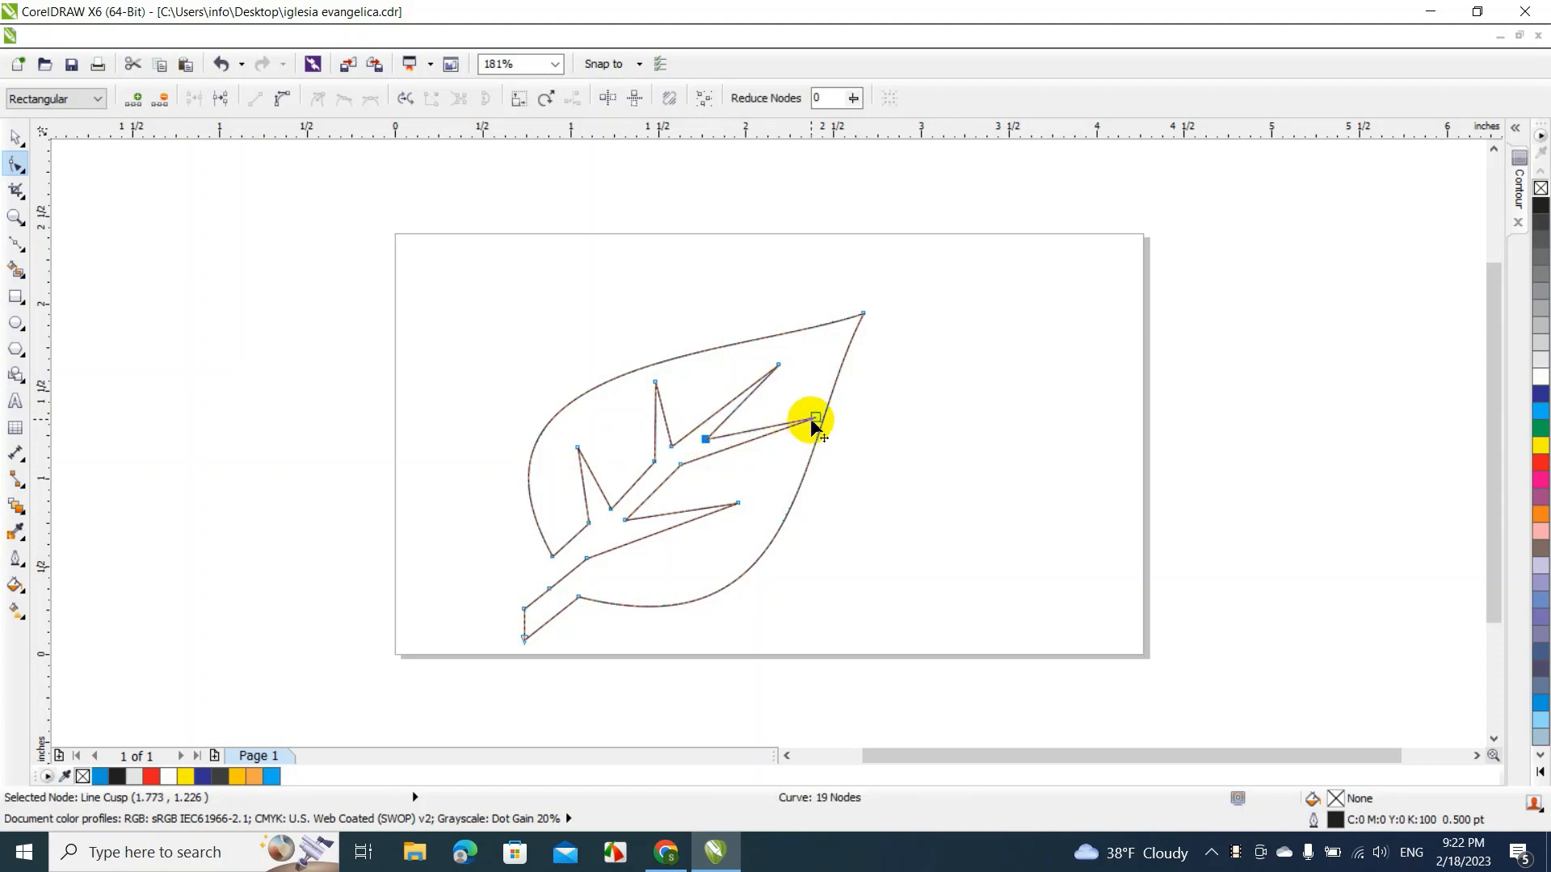
drag(811, 420, 786, 434)
click(550, 588)
key(Delete)
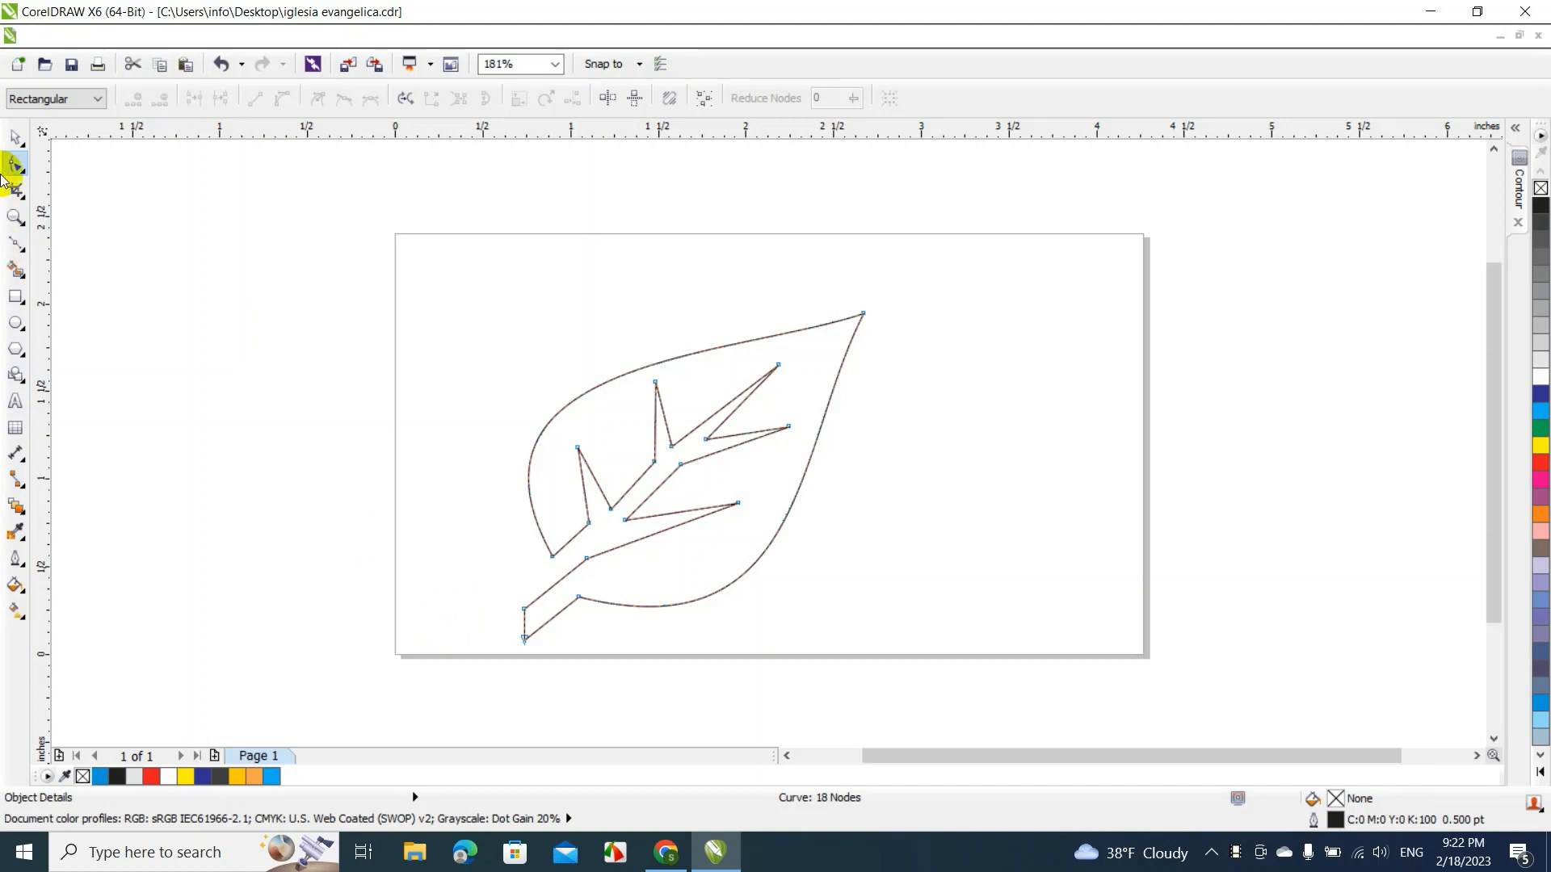
Fill the leaf with green (C:100 M:0 Y:100 K:0) and remove its outline
click(13, 140)
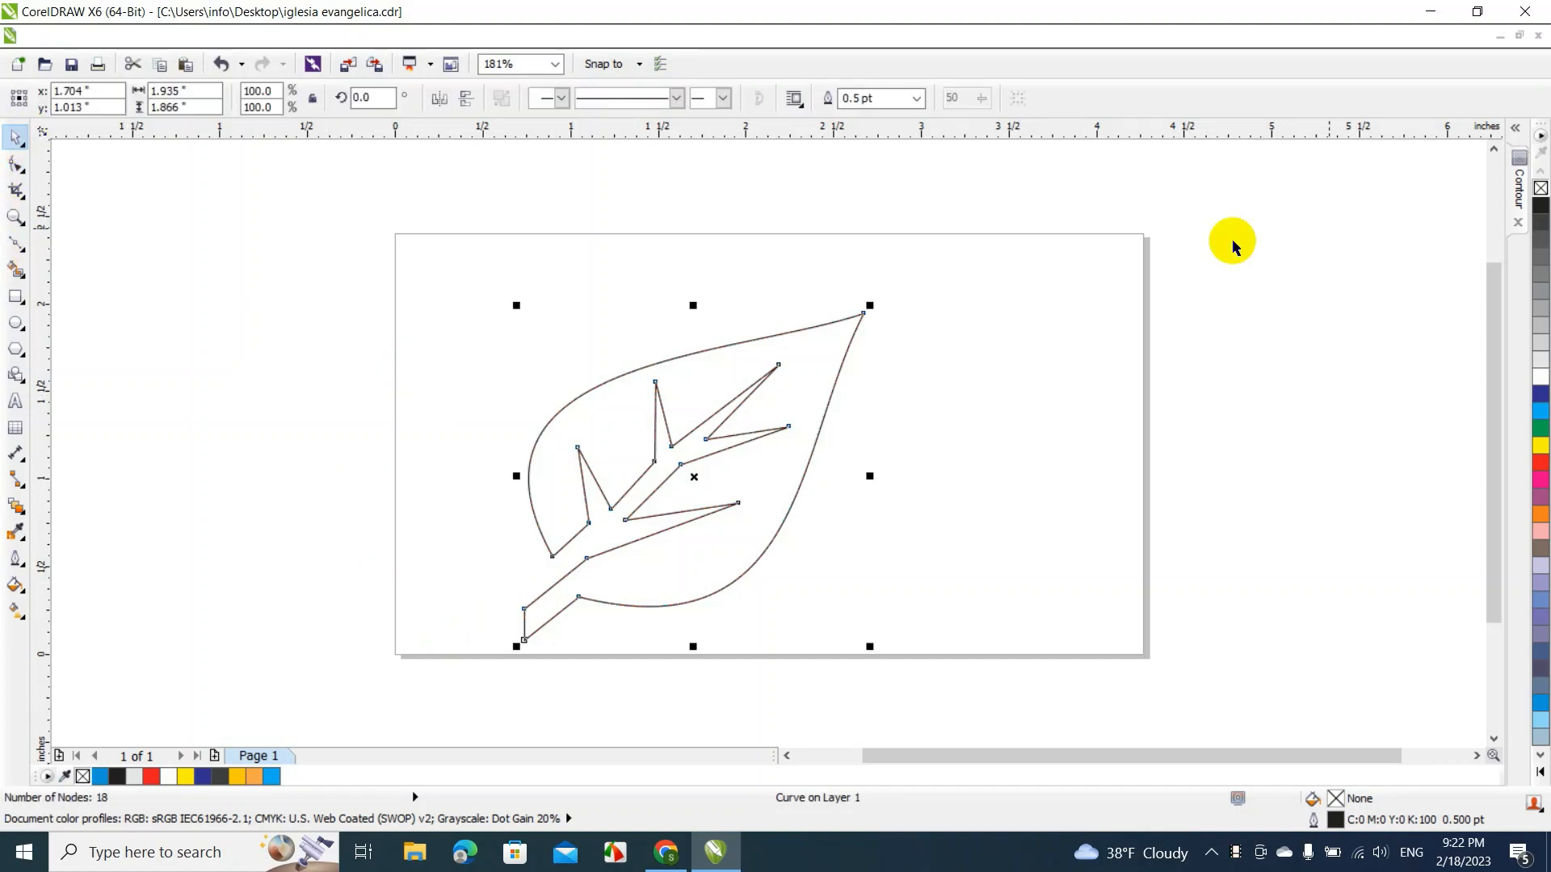
click(1542, 428)
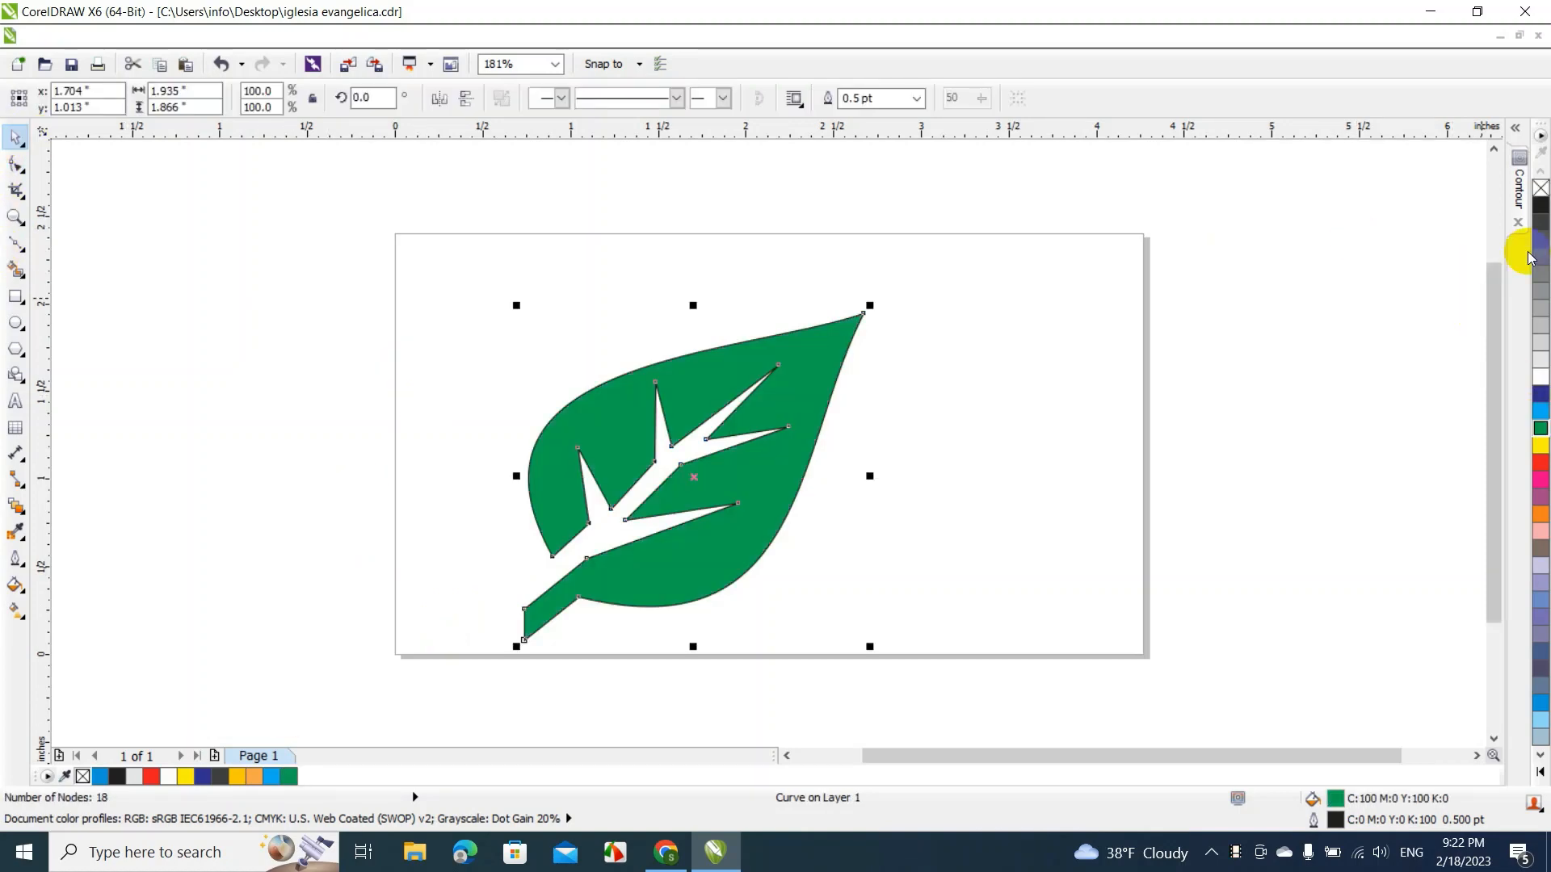
right_click(1540, 189)
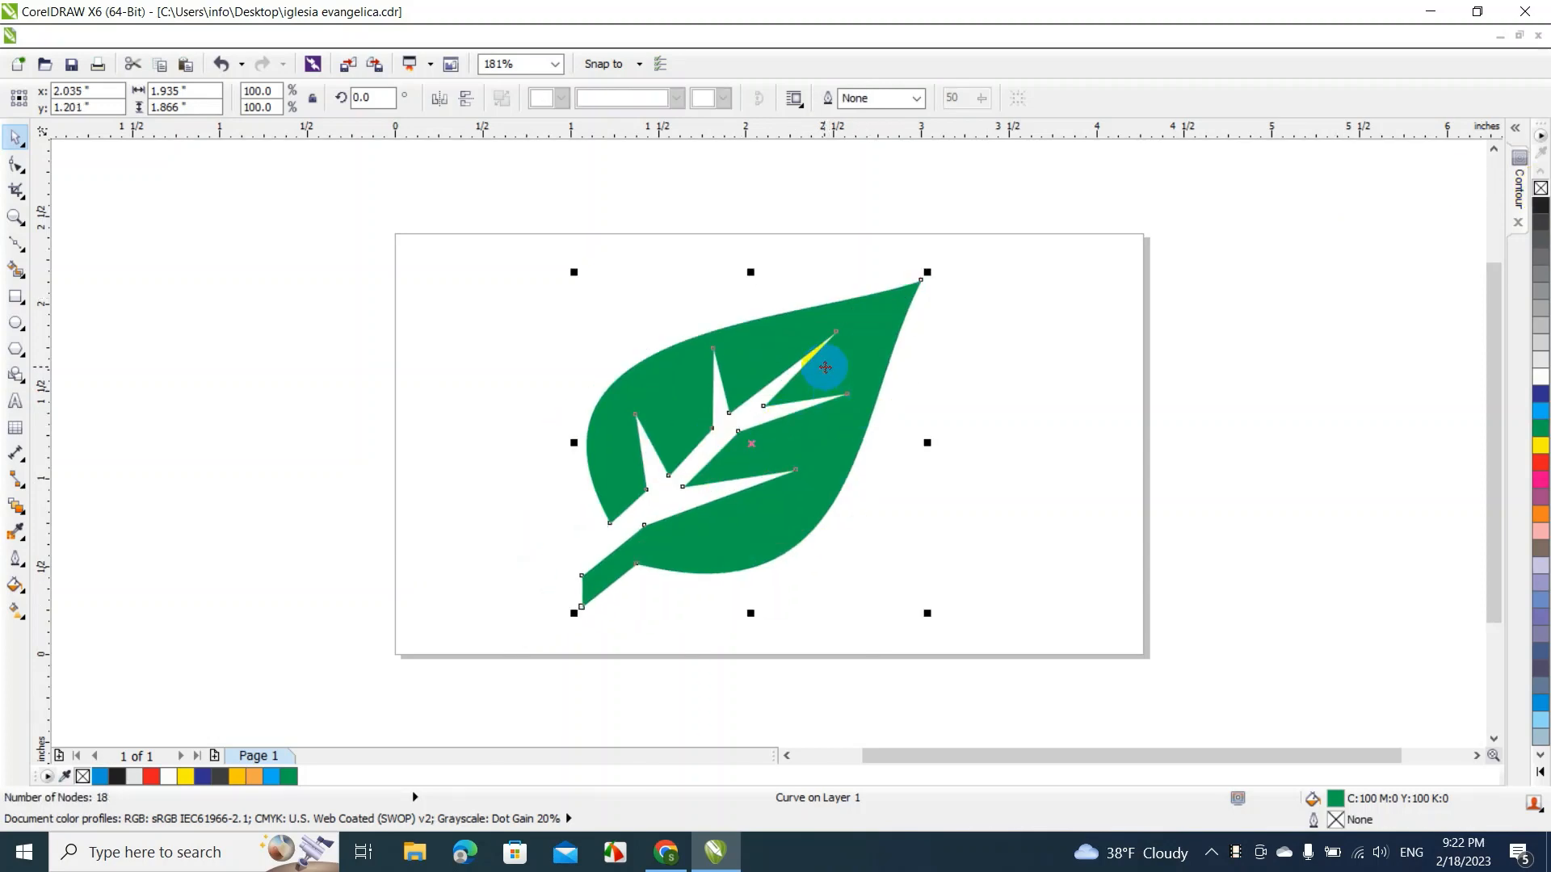
Extend the topmost vein spike toward the leaf tip and pull the tip of the spike below it inward
key(F10)
drag(837, 331, 882, 313)
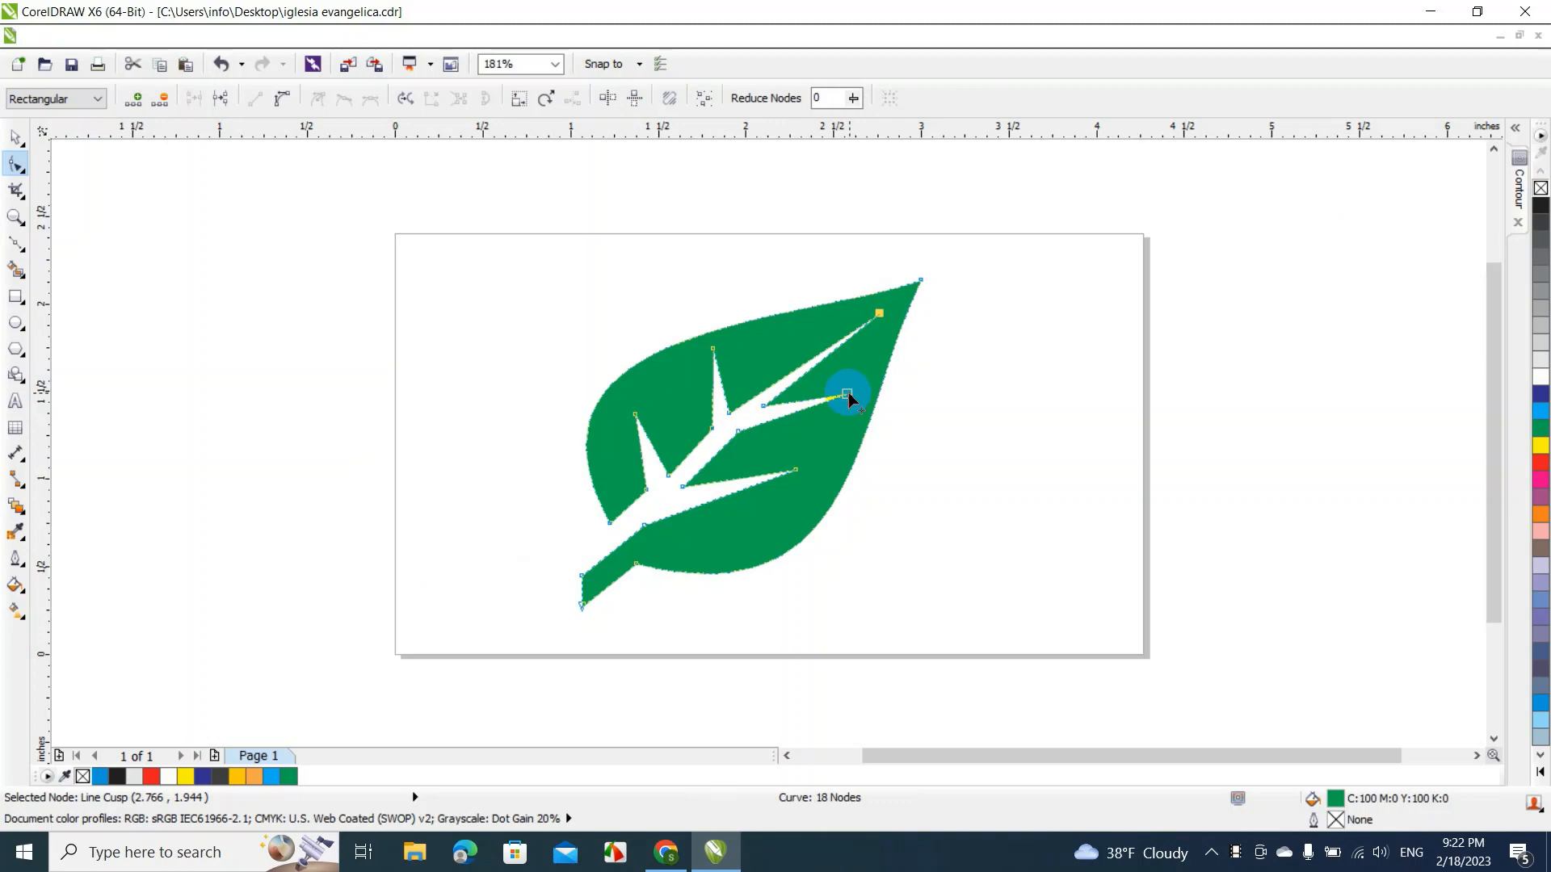
drag(848, 392, 832, 408)
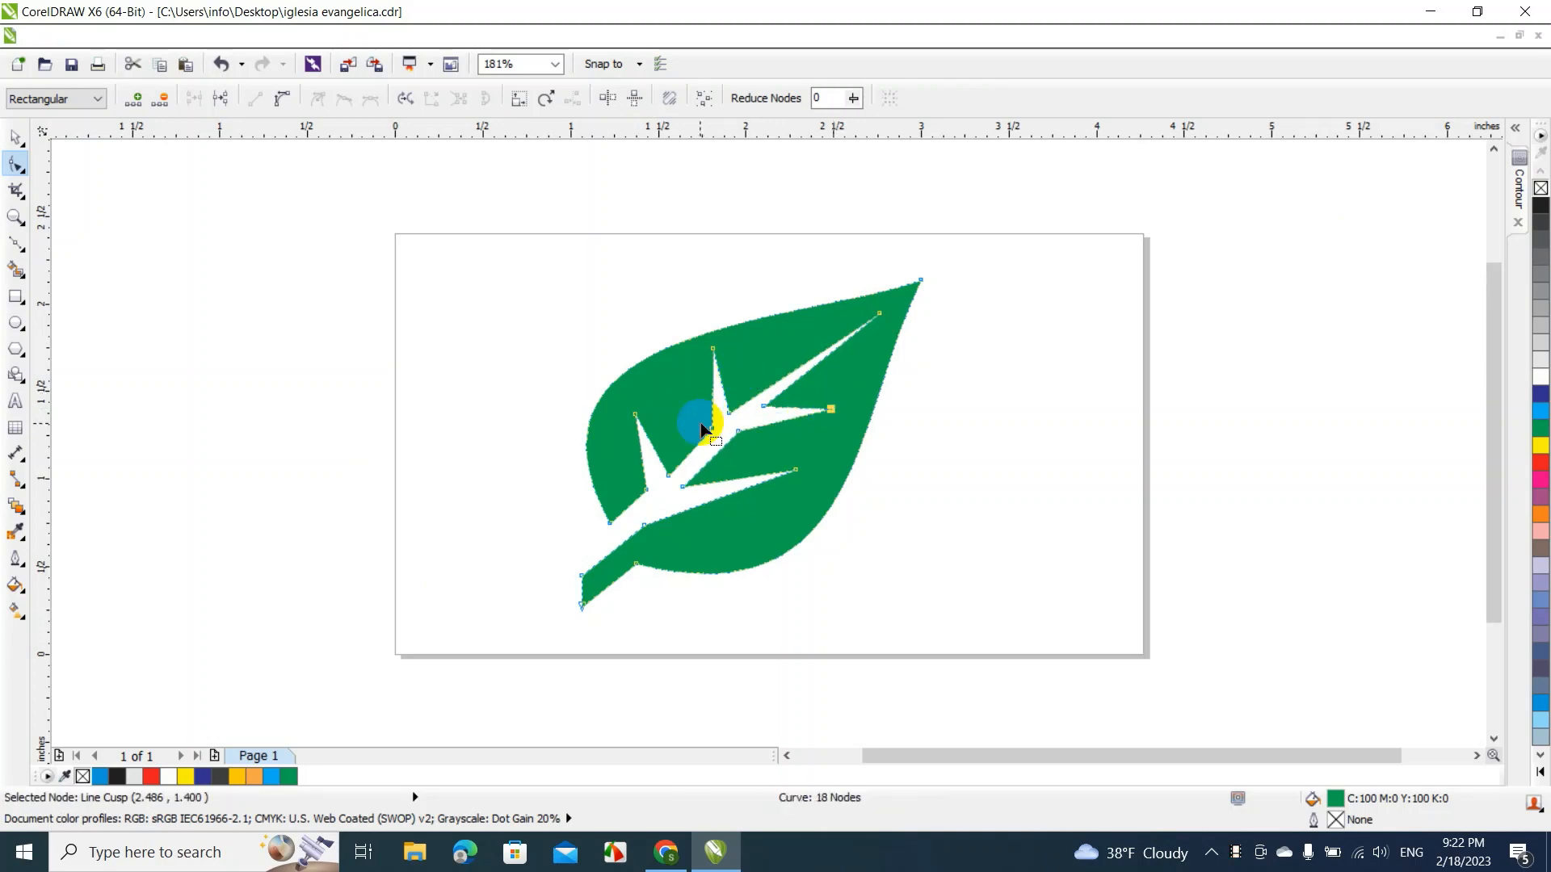
Shift the base nodes of the upper vein spikes toward the leaf tip, narrowing the midrib there
mouse_move(738, 433)
mouse_down()
mouse_move(735, 448)
mouse_move(759, 406)
mouse_move(745, 420)
mouse_up()
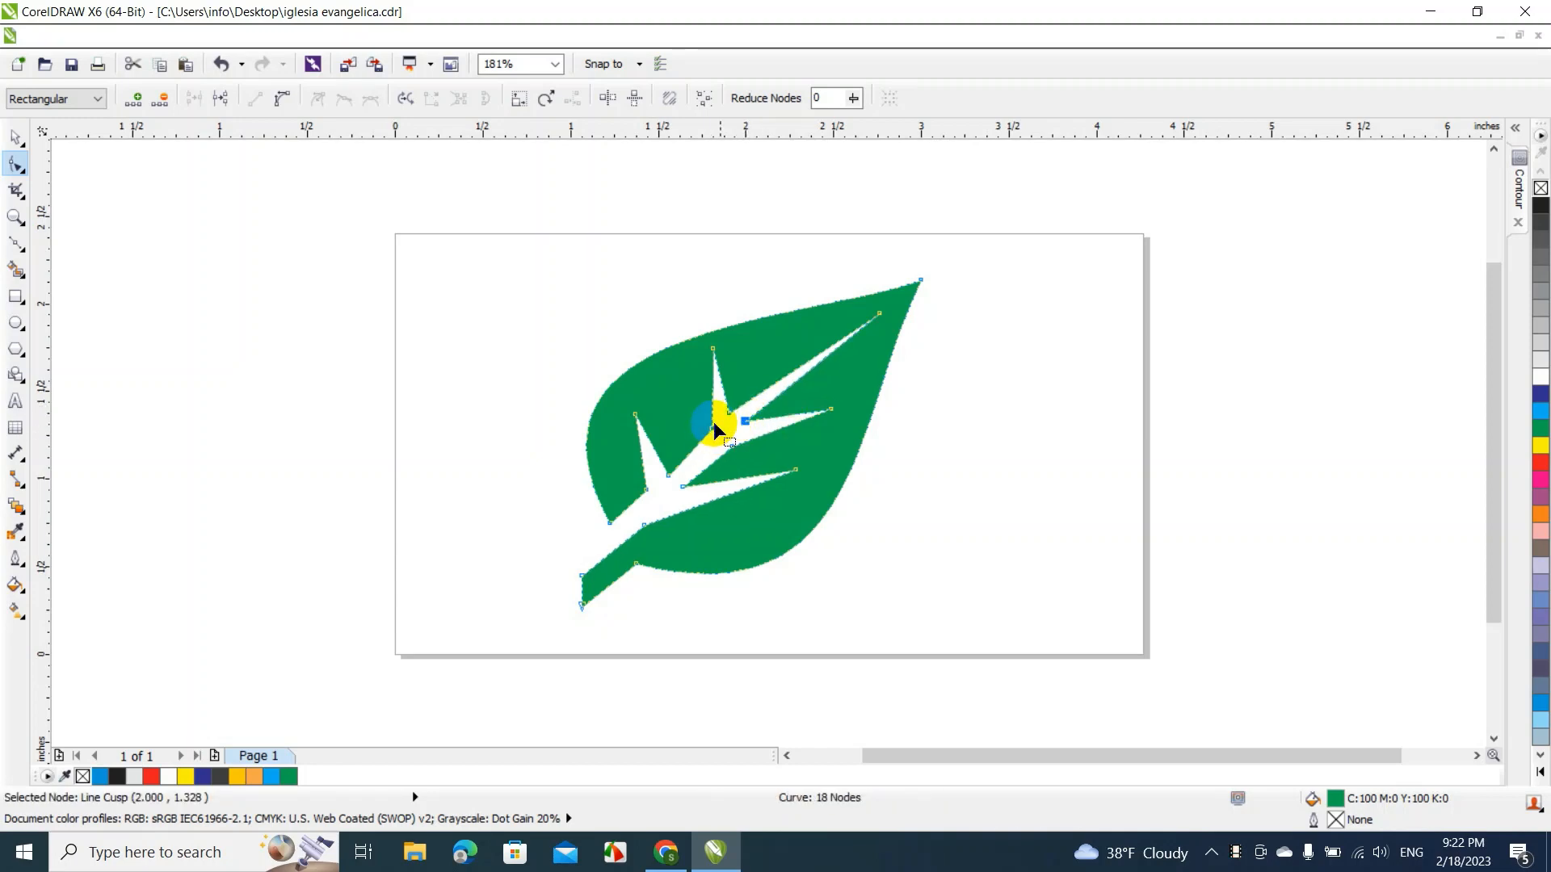
mouse_move(727, 414)
mouse_down()
mouse_move(744, 394)
mouse_move(730, 405)
mouse_up()
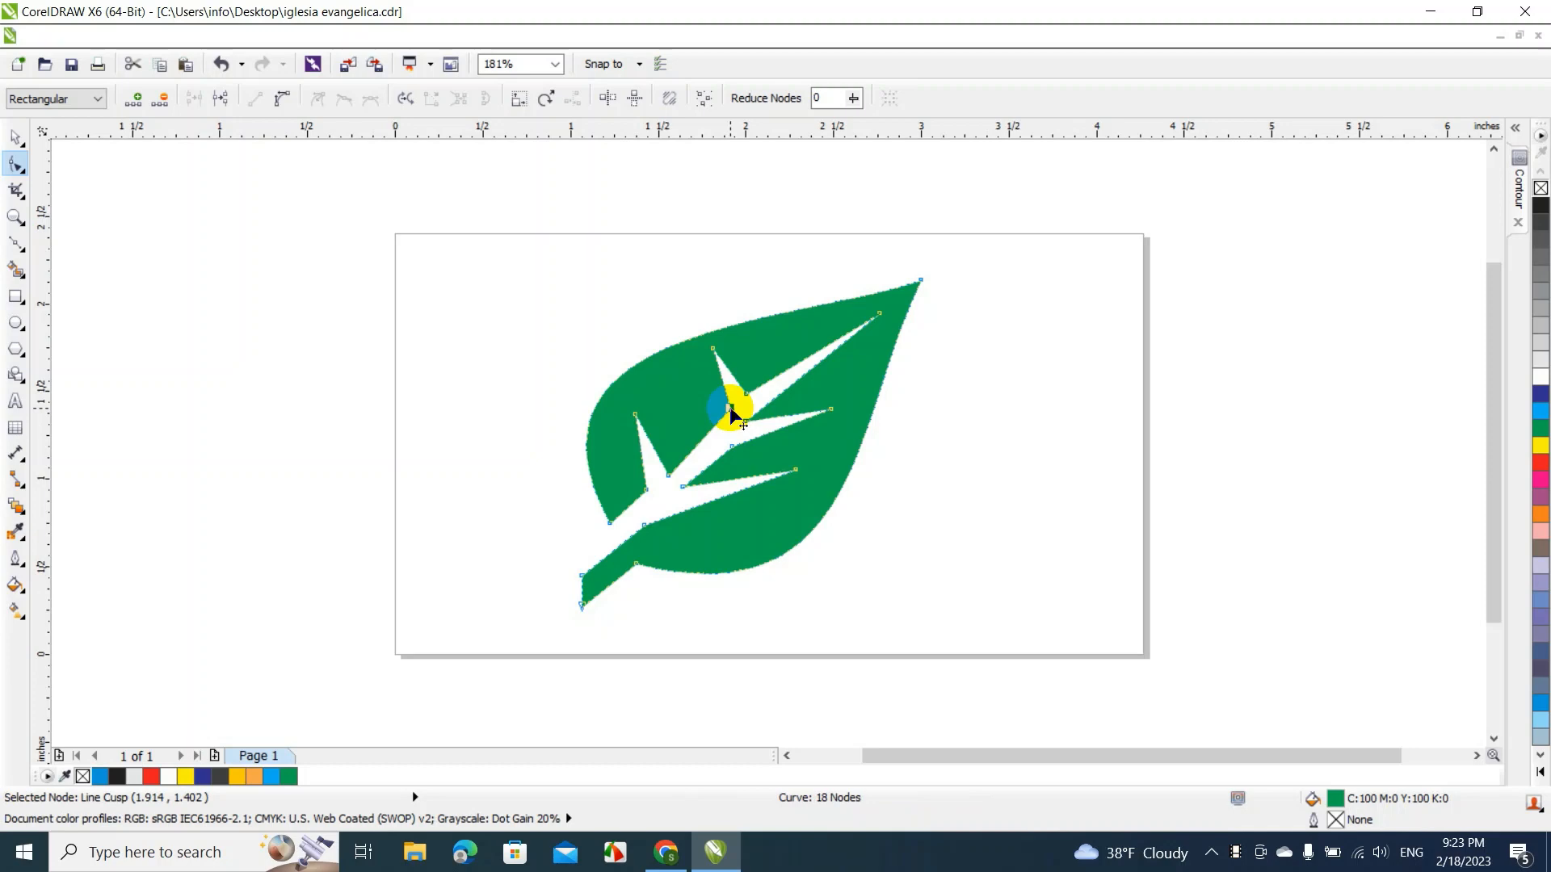
key(Delete)
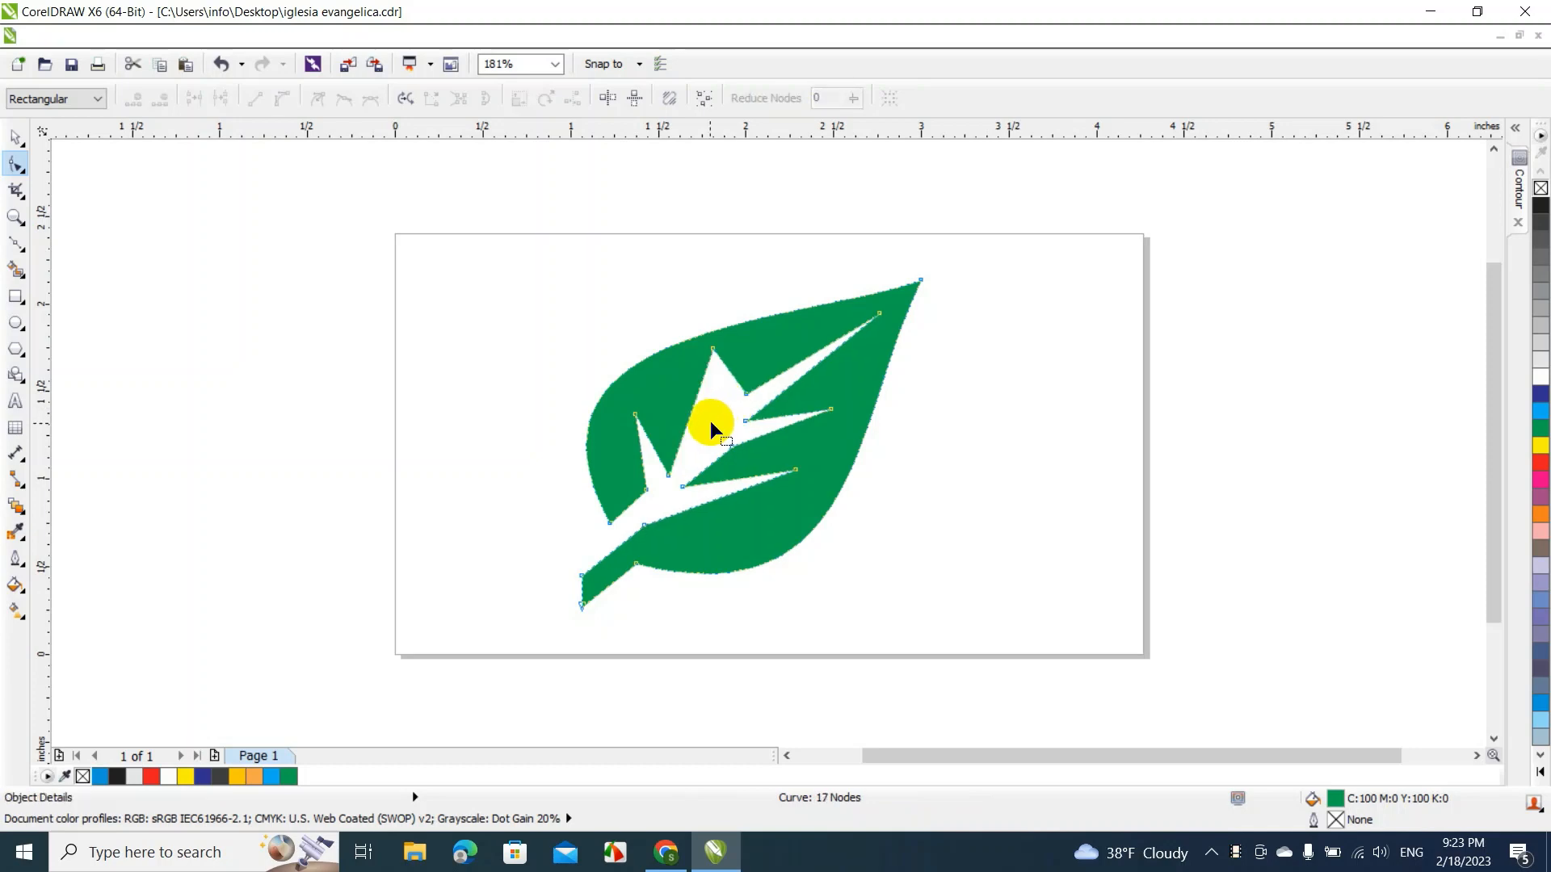
key(ctrl+z)
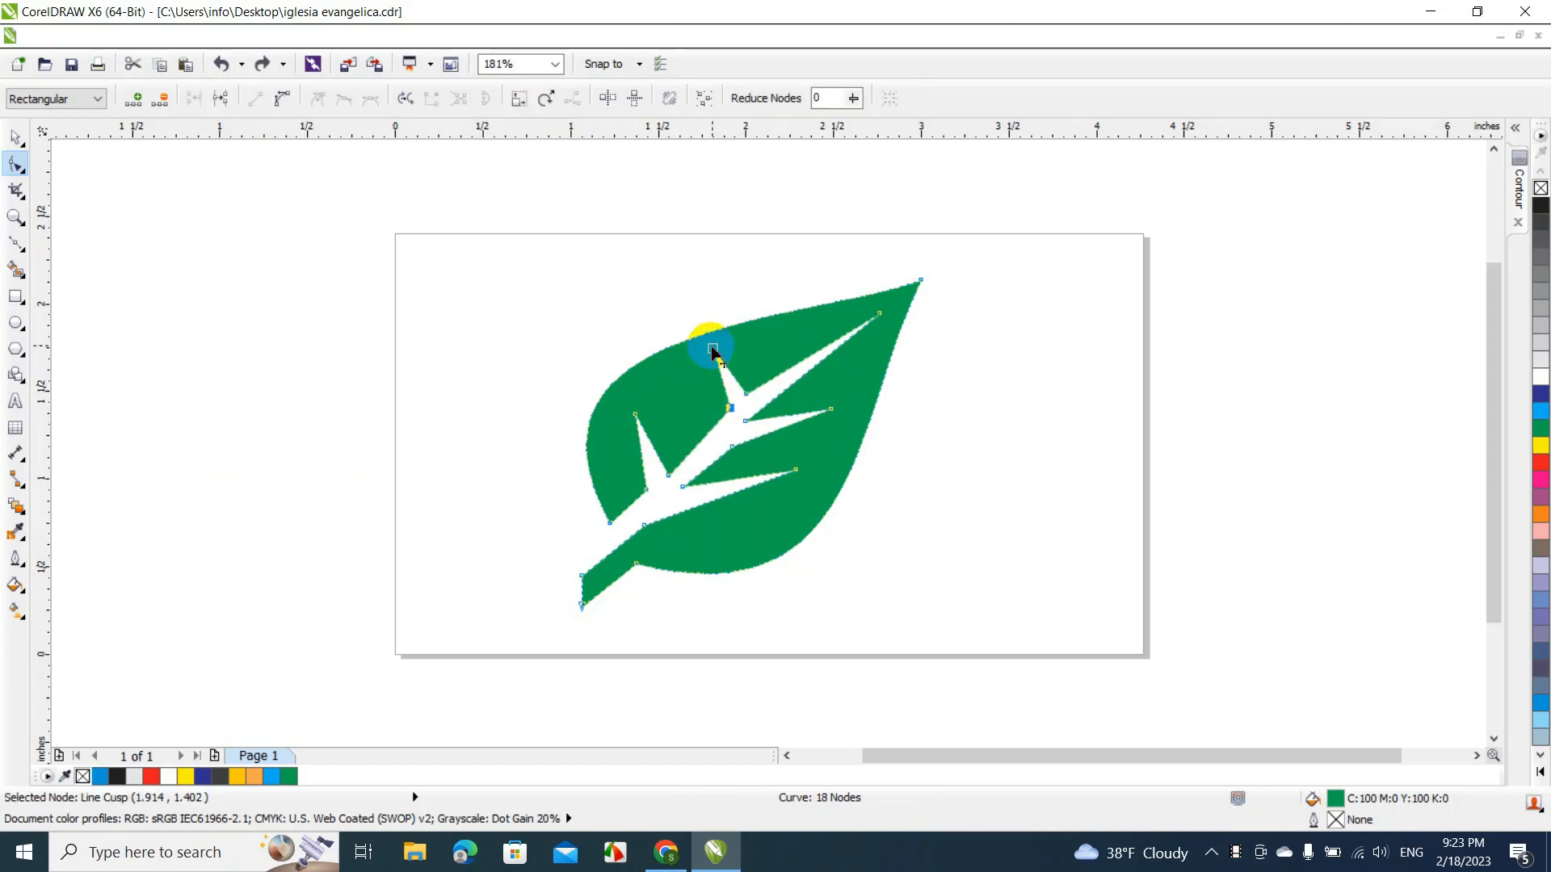
Swing the upper-left spike's tip toward the leaf tip, adjust its base nodes, and extend the middle right spike outward
drag(712, 349, 748, 336)
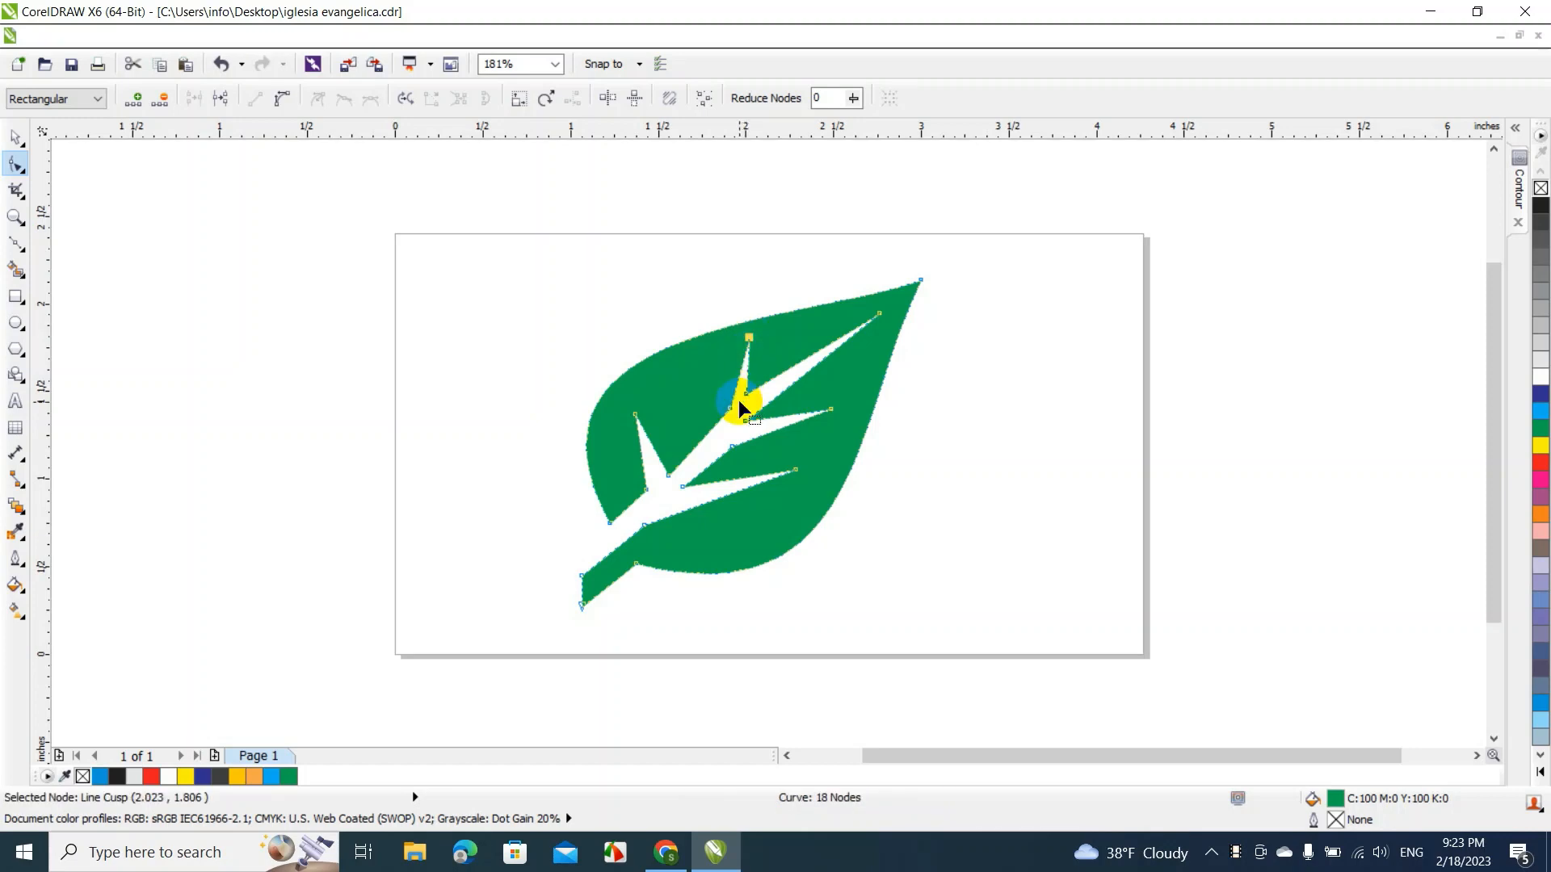
drag(732, 405, 757, 389)
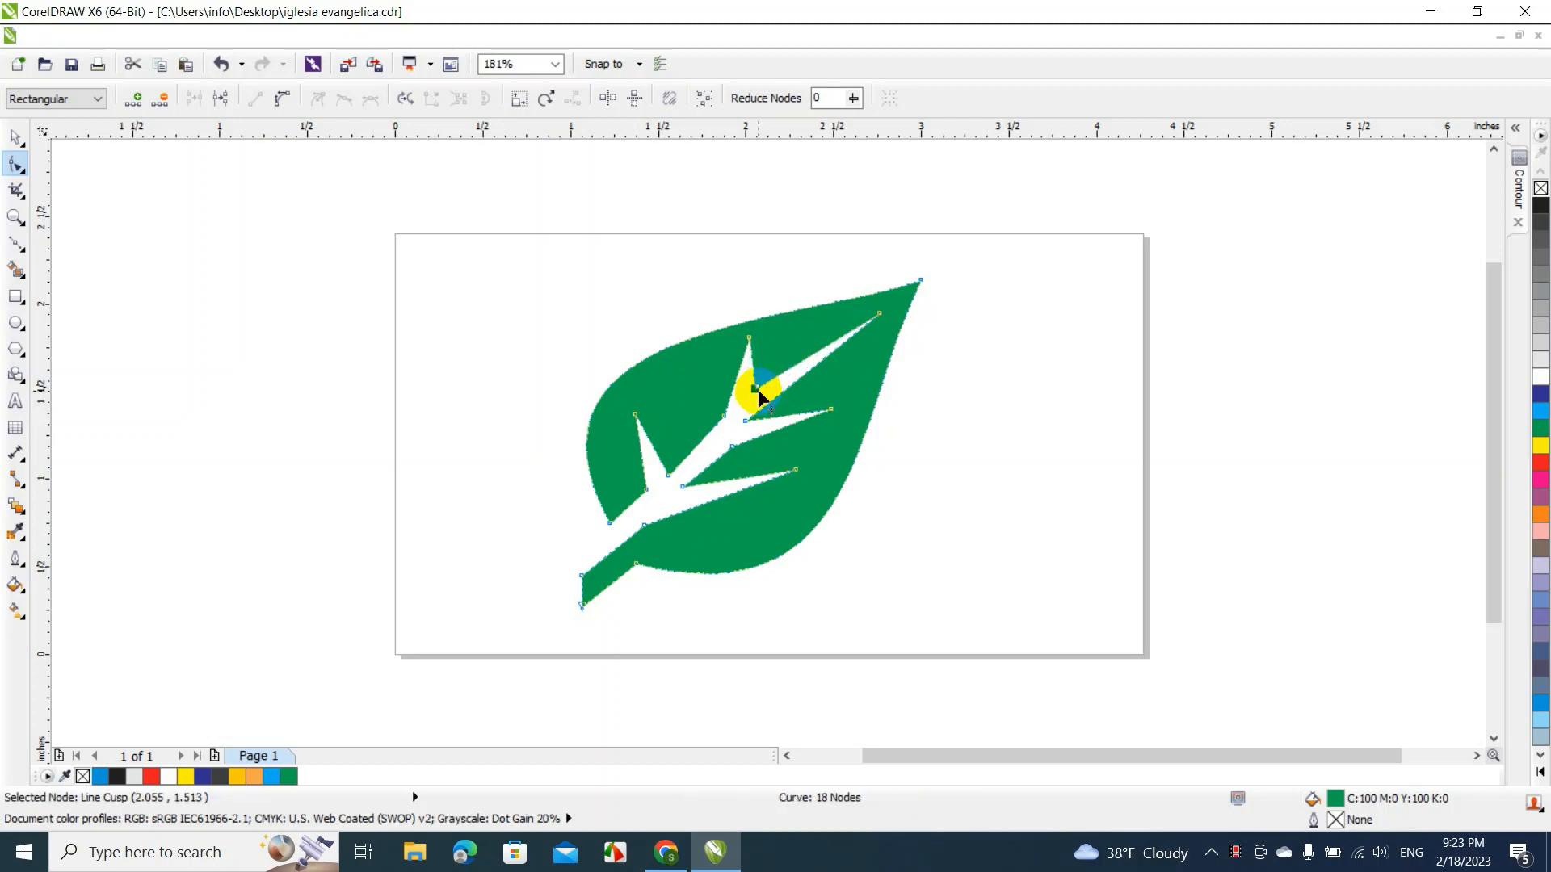
click(725, 417)
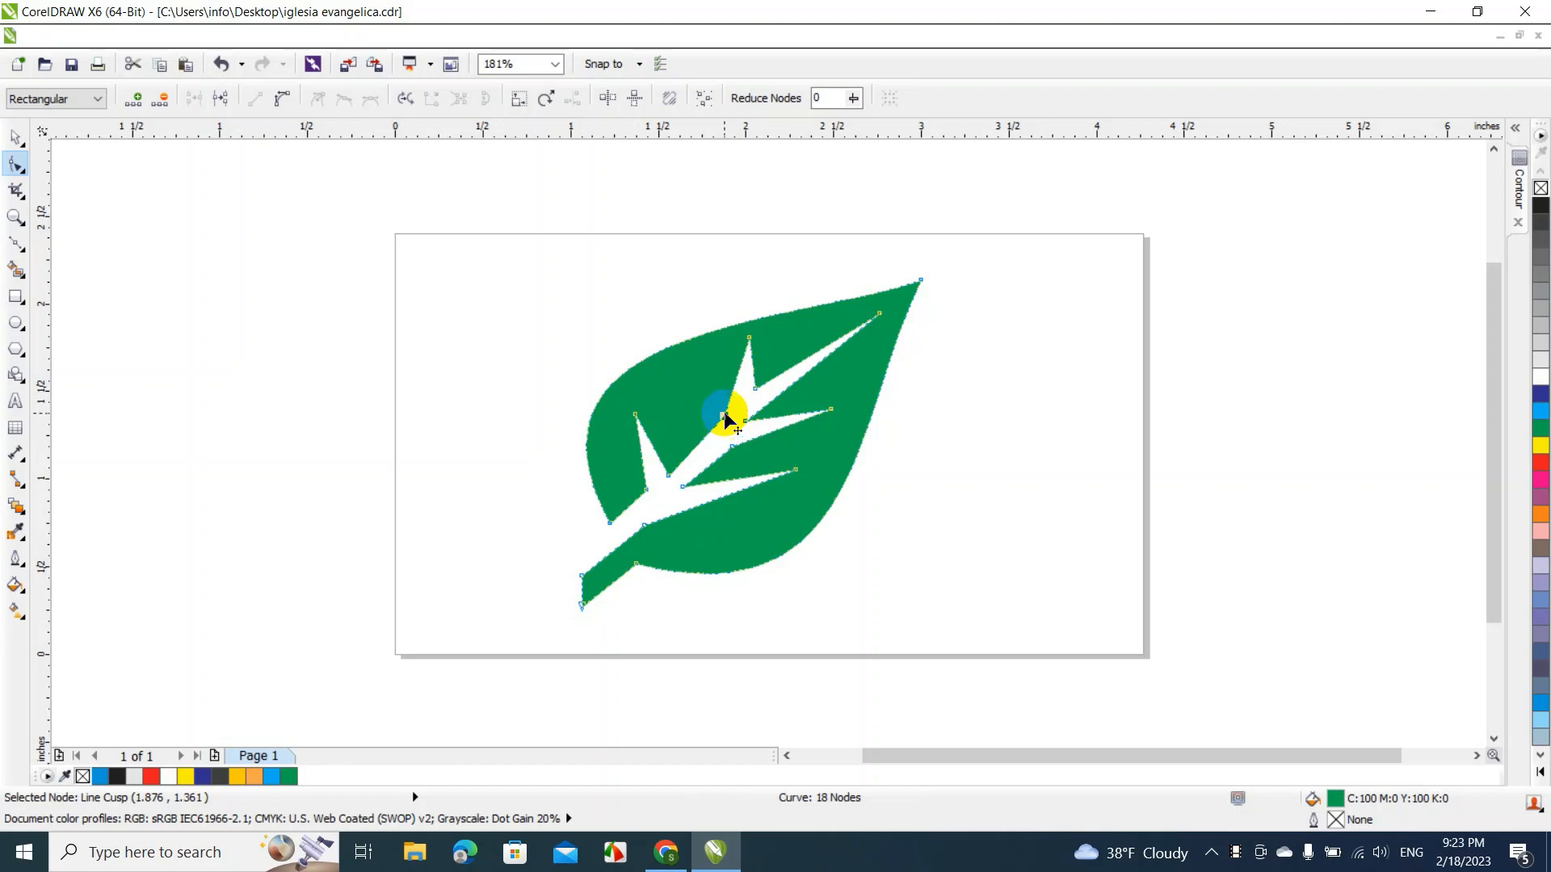
drag(724, 416, 855, 394)
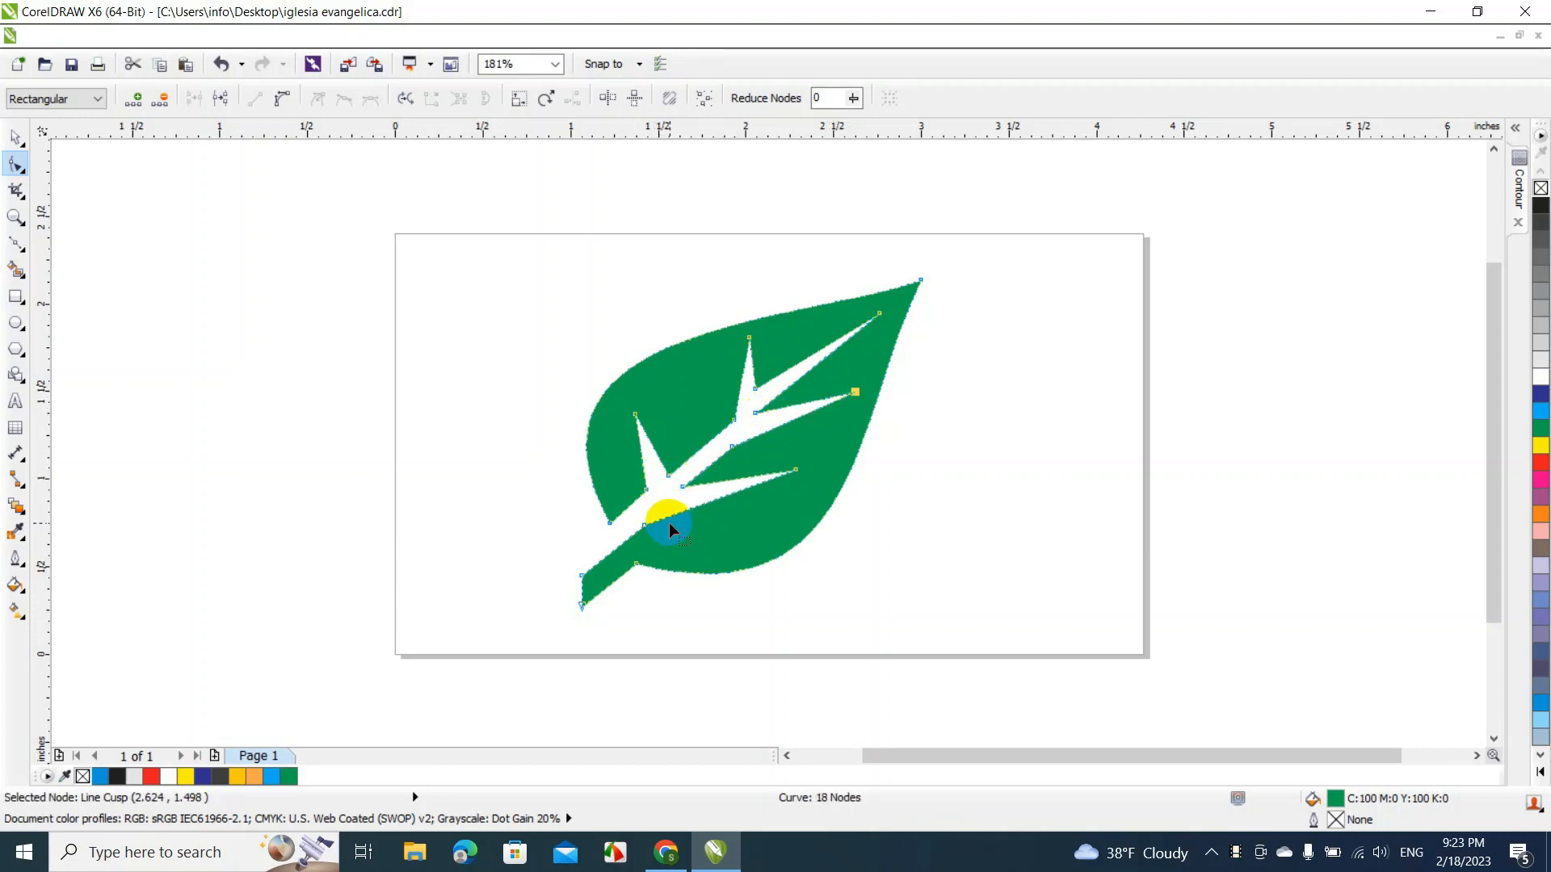
Apply a linear two-color fountain fill from green to yellow-green to the leaf, move it left on the page and deselect it
click(11, 141)
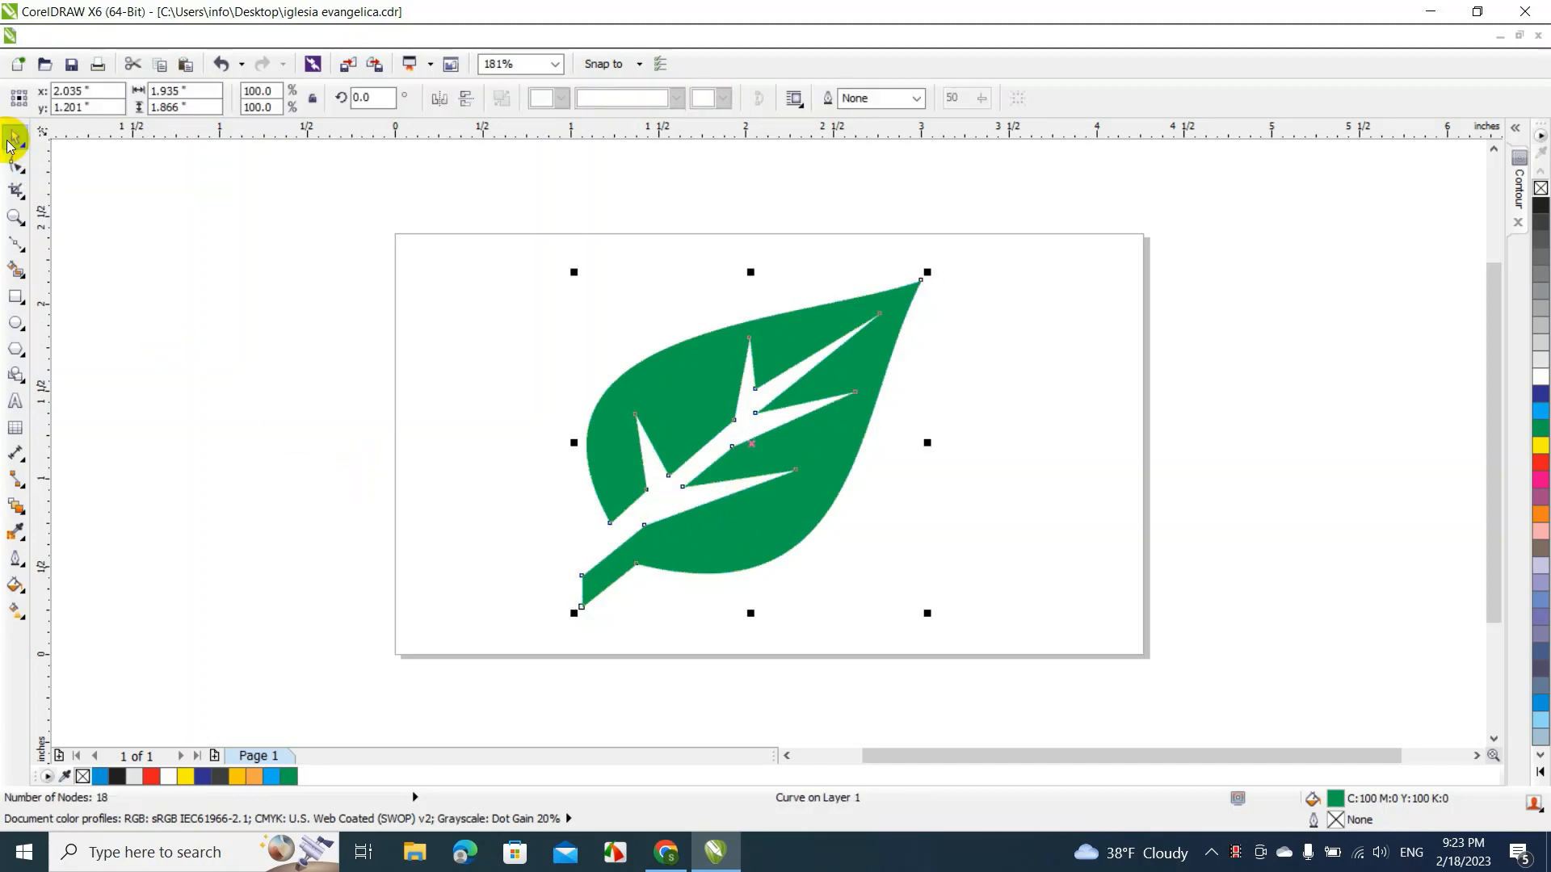
click(17, 588)
click(53, 607)
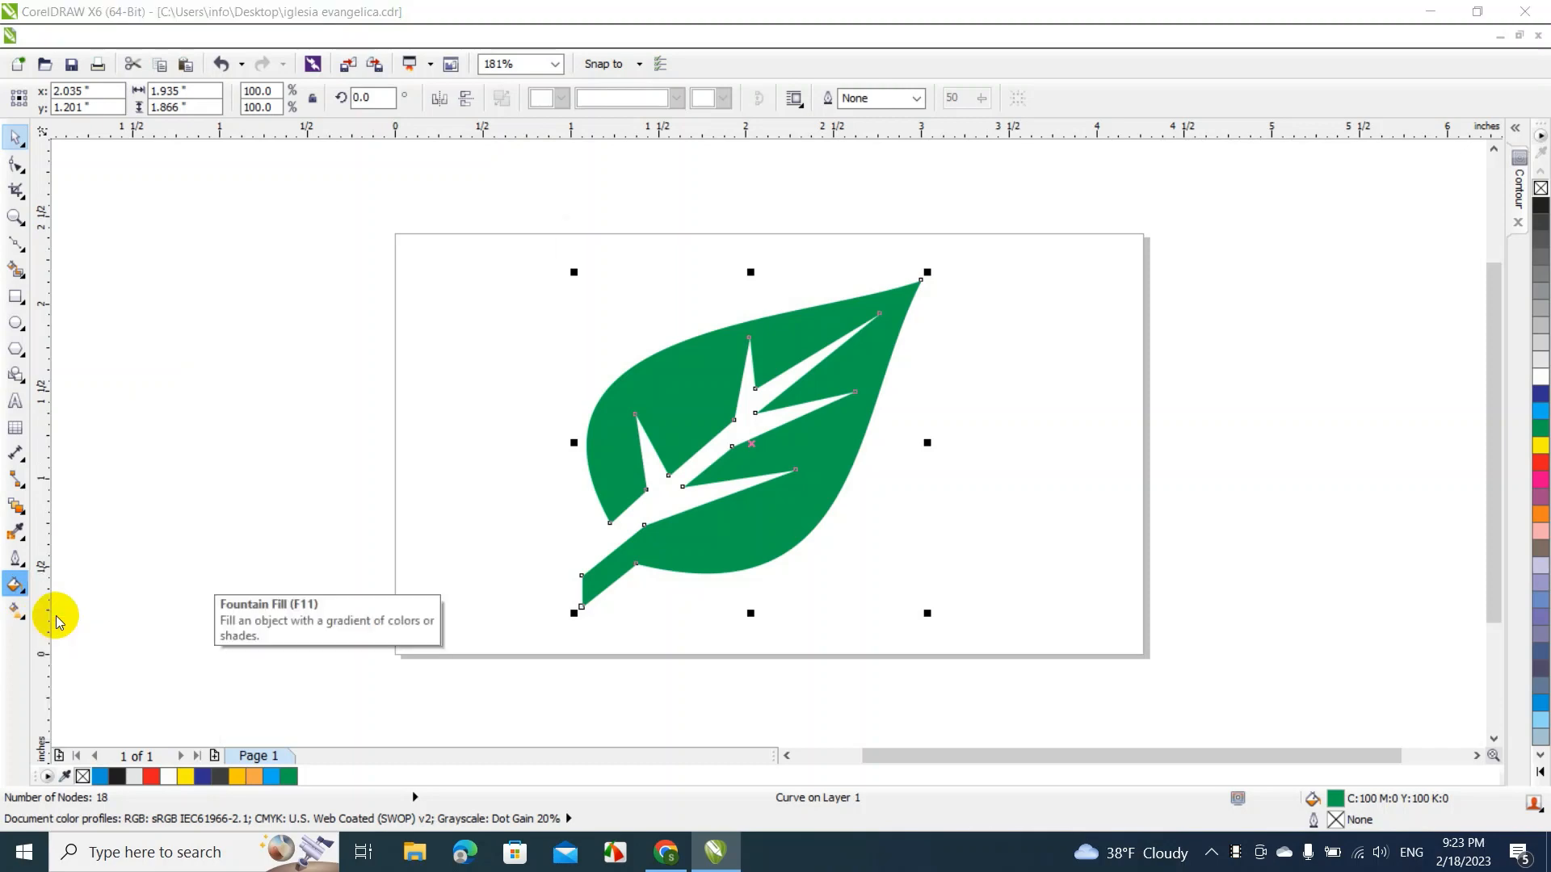
click(667, 466)
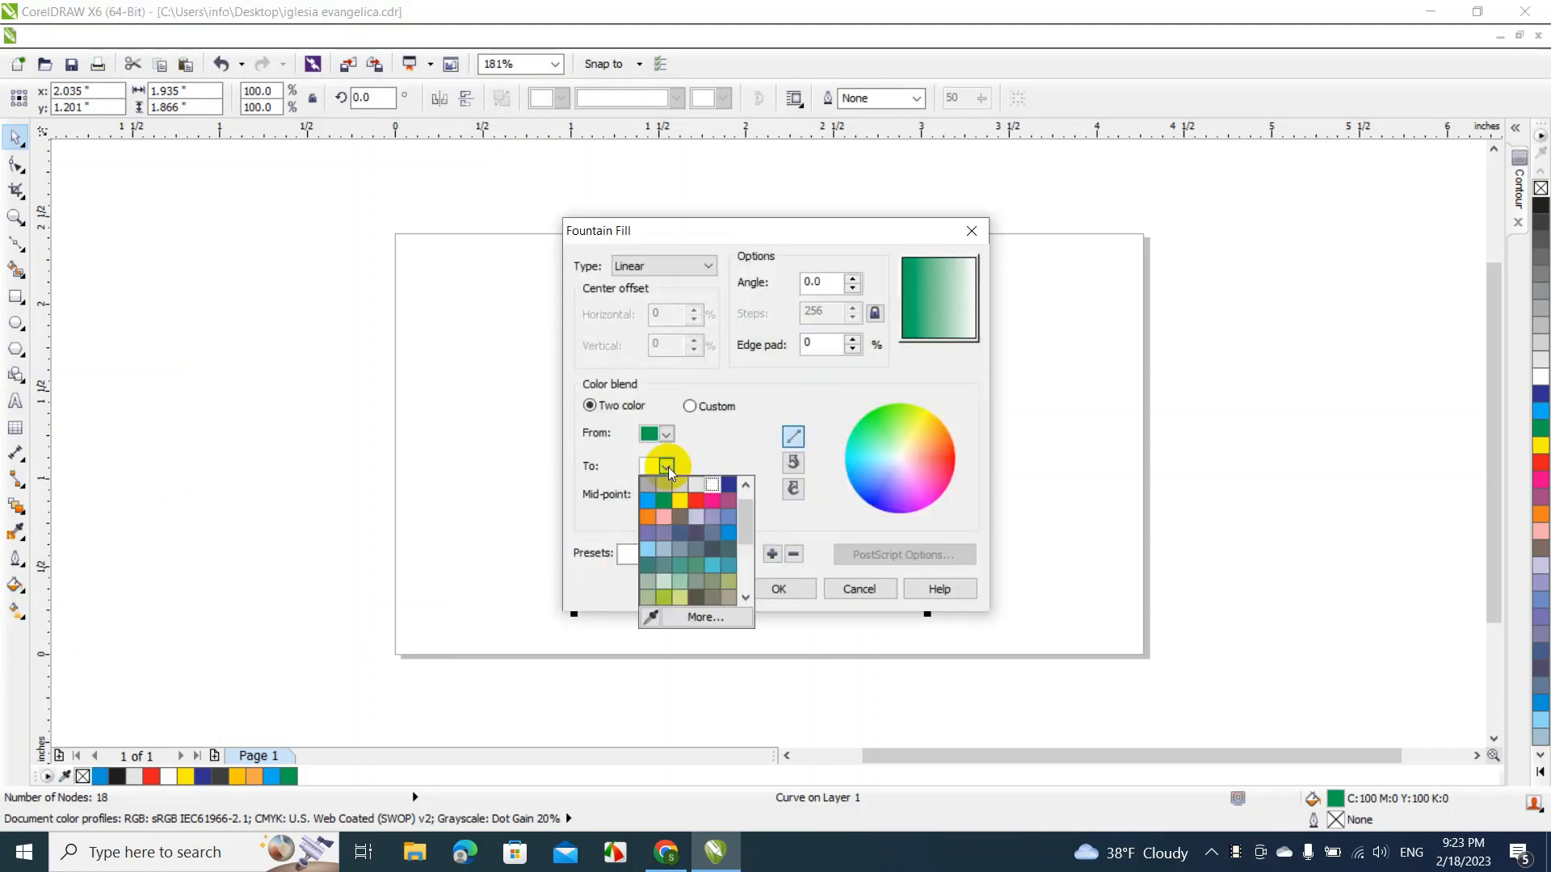
click(663, 595)
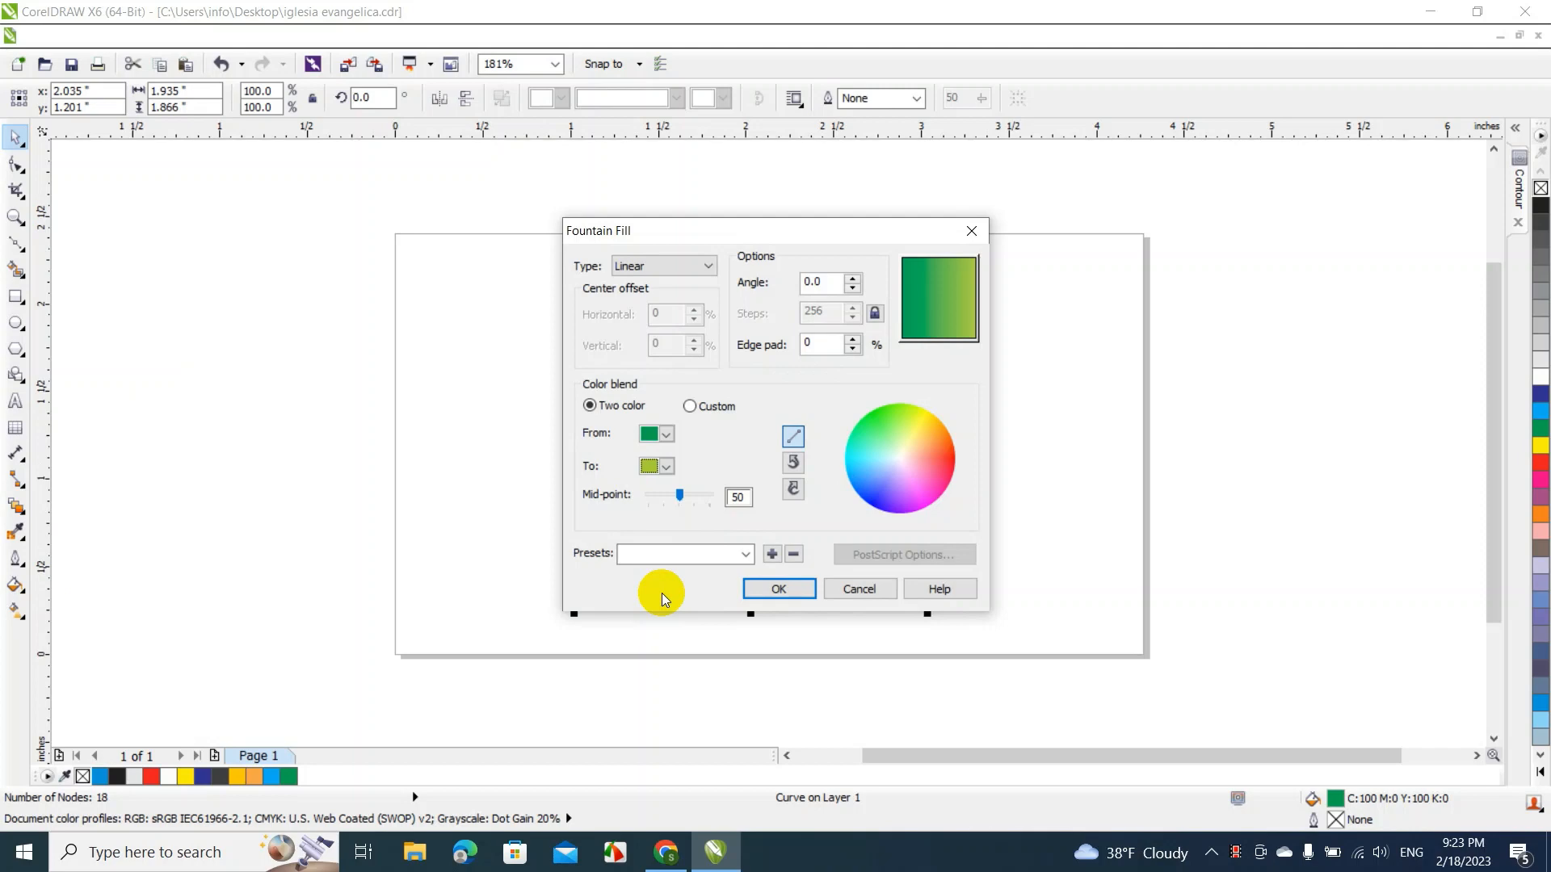
click(766, 588)
drag(811, 462, 731, 468)
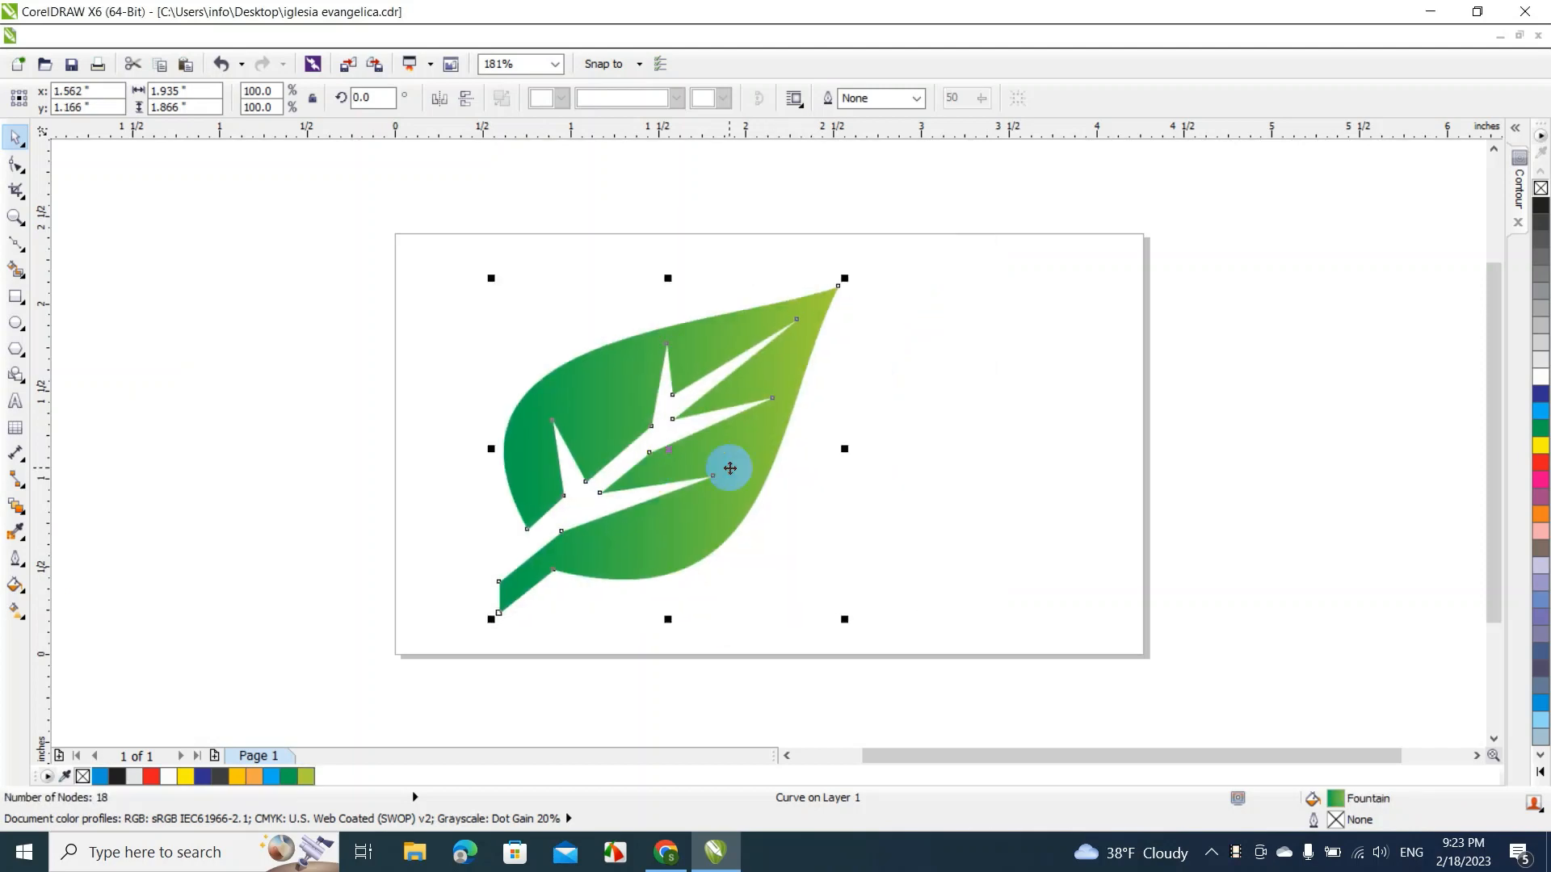
click(861, 434)
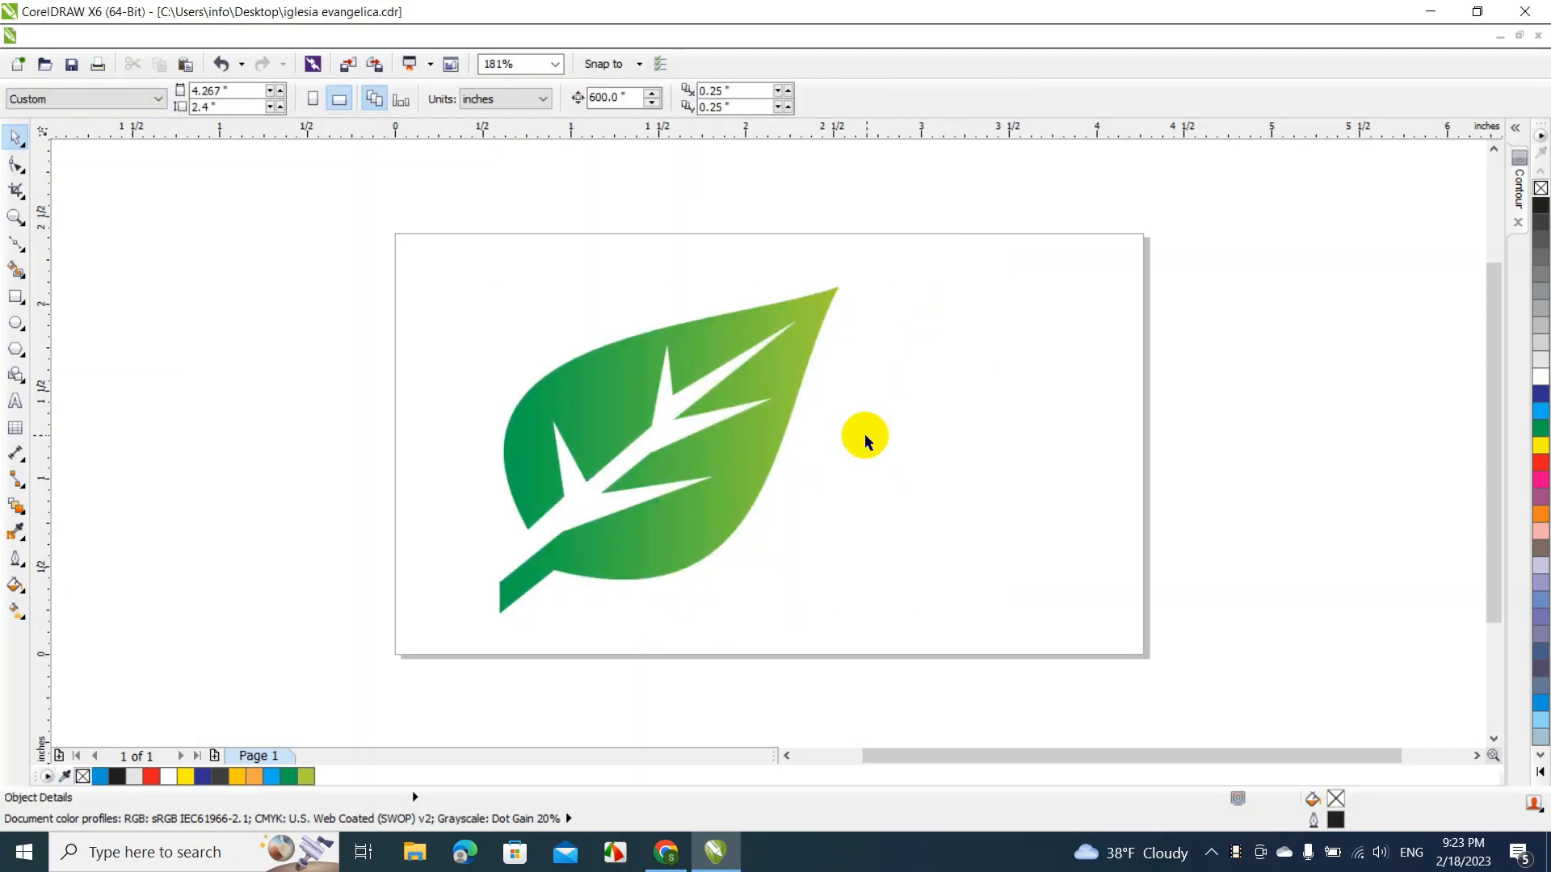